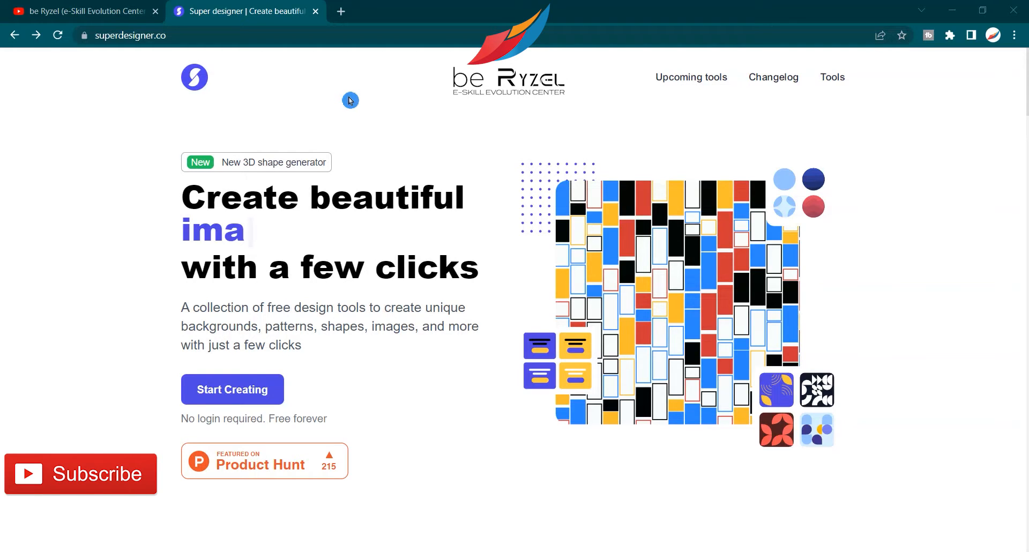
{"action": "left_click", "coordinate": [211, 38]}
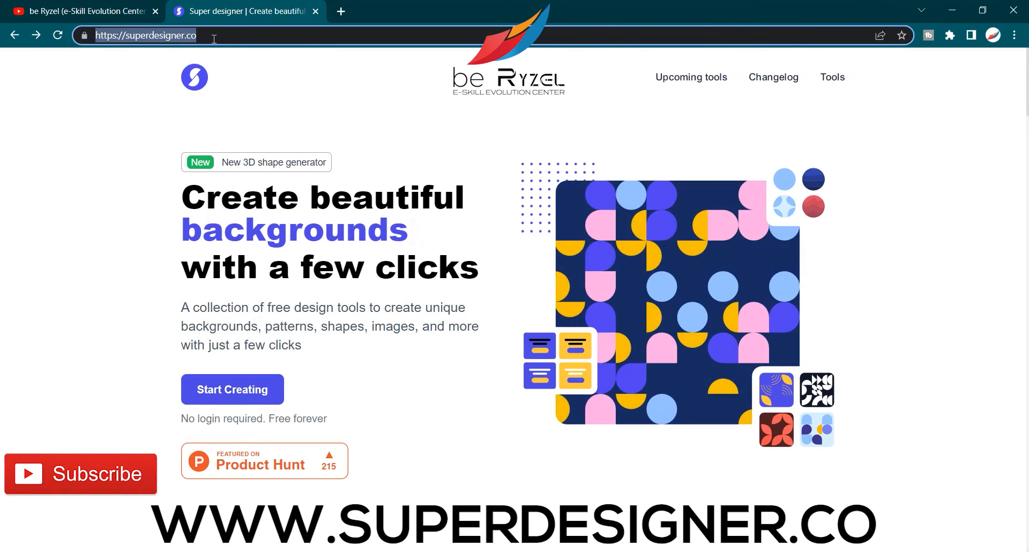
{"action": "left_click", "coordinate": [214, 39]}
{"action": "left_click", "coordinate": [248, 103]}
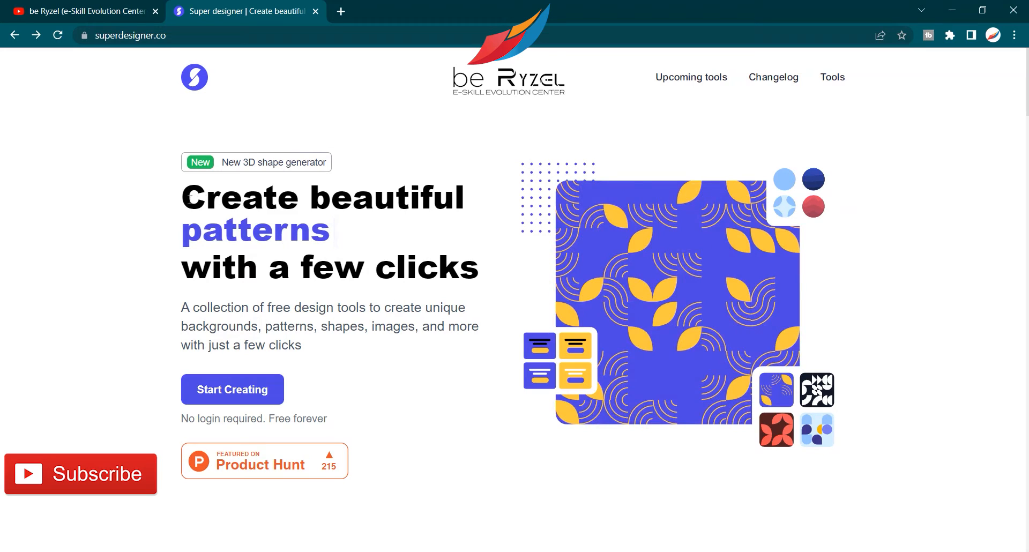
{"action": "left_click_drag", "start_coordinate": [190, 200], "coordinate": [464, 206]}
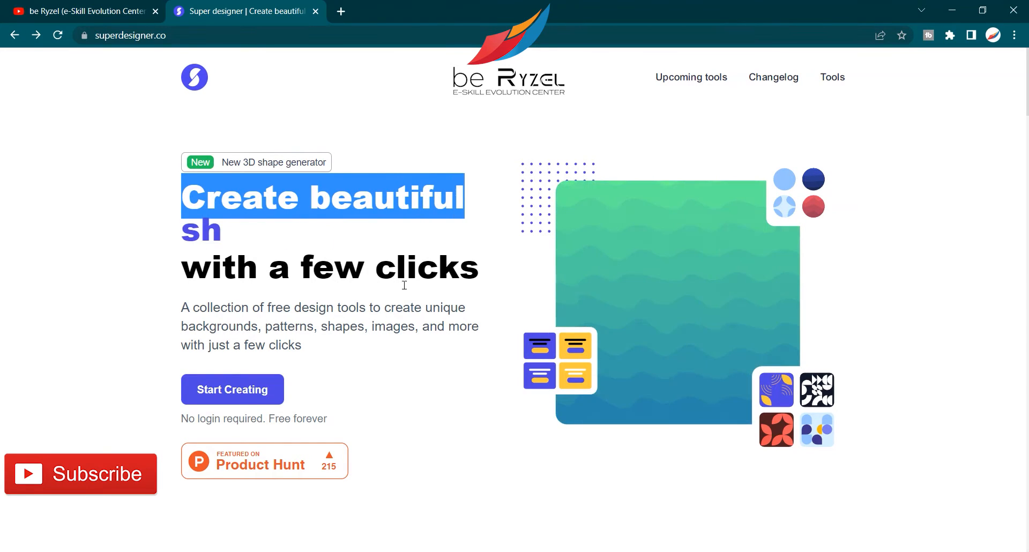
- Open the collection of design tools, look through the available generators and open the 3D shapes generator
{"action": "left_click", "coordinate": [234, 389]}
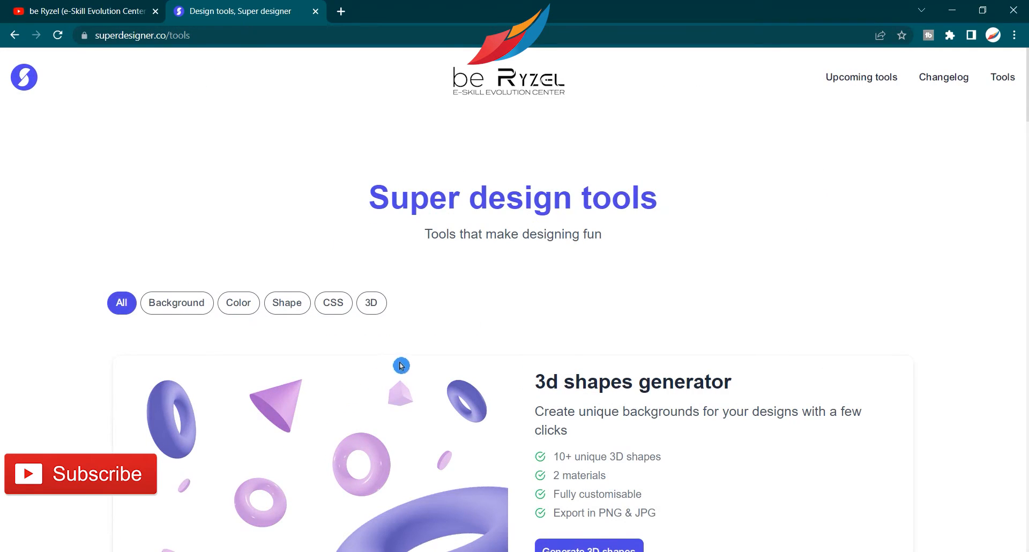
{"action": "scroll", "coordinate": [401, 365], "scroll_direction": "down", "scroll_amount": 3}
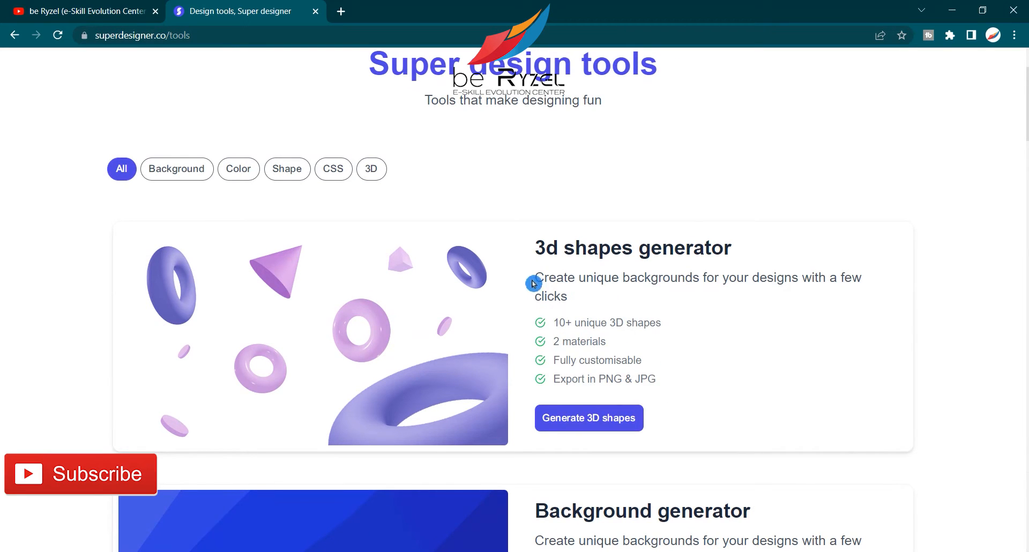
{"action": "scroll", "coordinate": [534, 285], "scroll_direction": "down", "scroll_amount": 7}
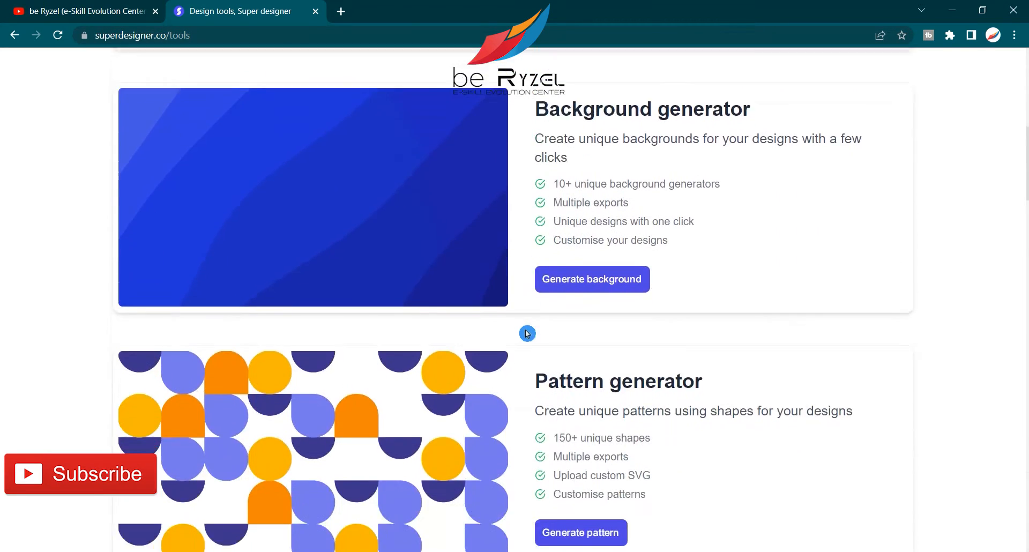
{"action": "scroll", "coordinate": [527, 333], "scroll_direction": "down", "scroll_amount": 11}
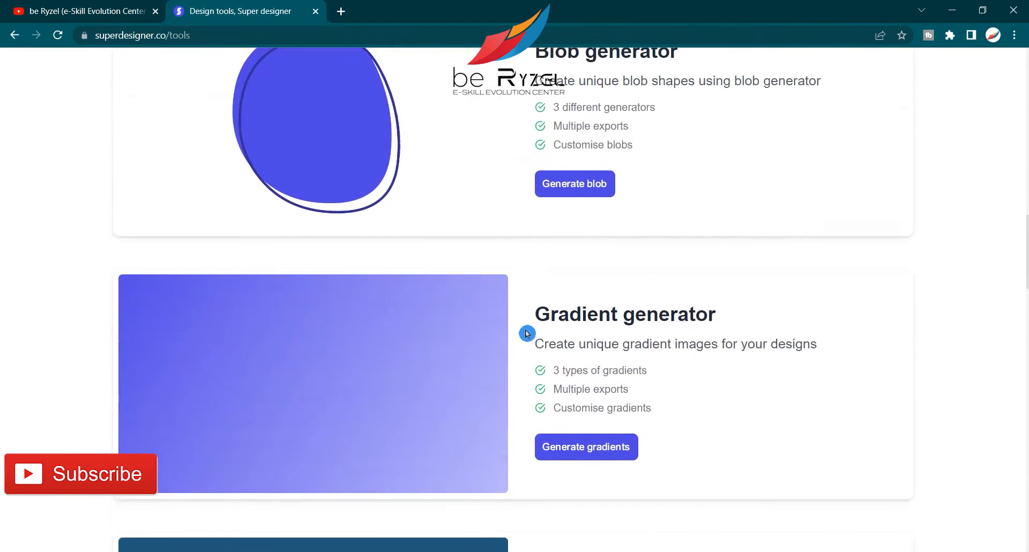
{"action": "scroll", "coordinate": [526, 333], "scroll_direction": "down", "scroll_amount": 15}
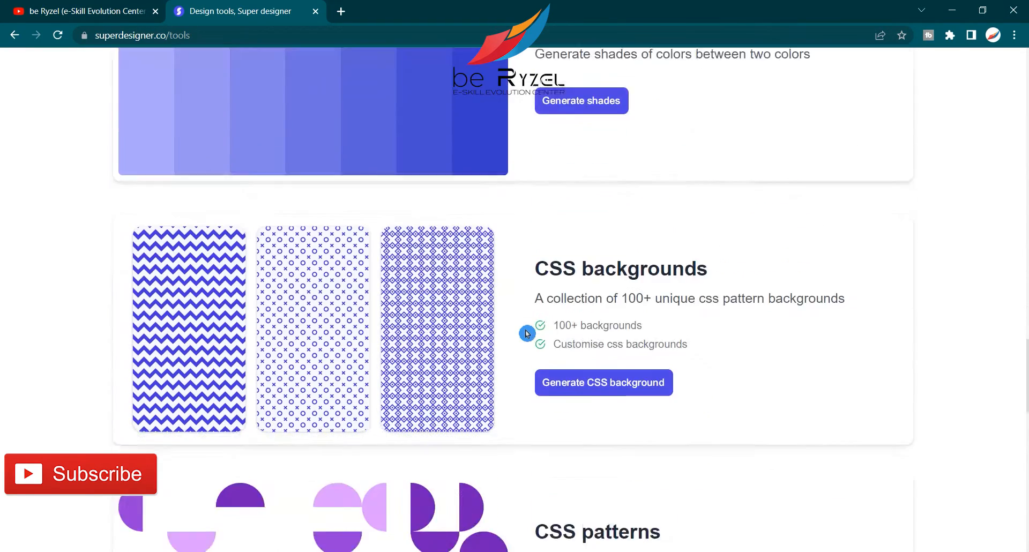
{"action": "scroll", "coordinate": [527, 333], "scroll_direction": "down", "scroll_amount": 9}
{"action": "scroll", "coordinate": [528, 333], "scroll_direction": "up", "scroll_amount": 12}
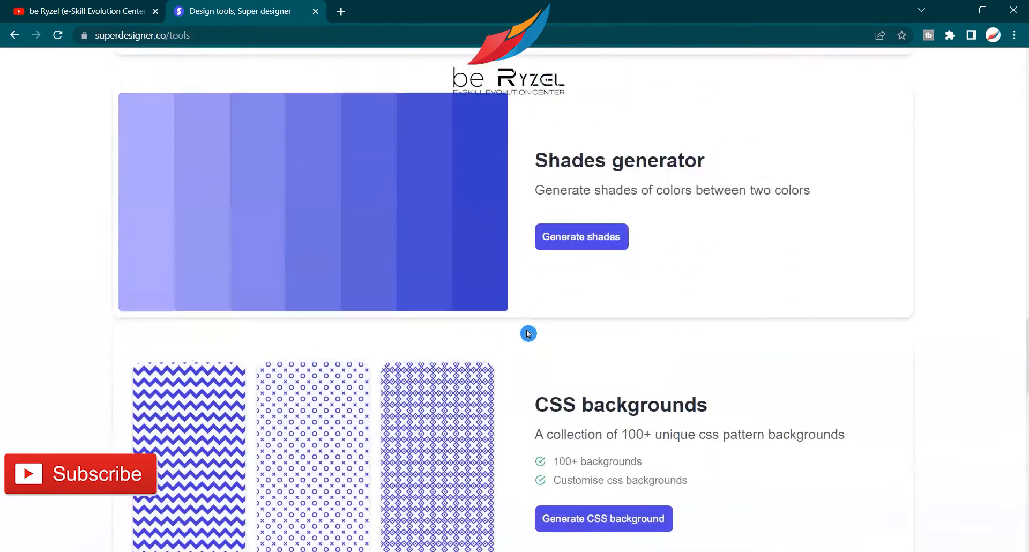
{"action": "scroll", "coordinate": [528, 333], "scroll_direction": "up", "scroll_amount": 20}
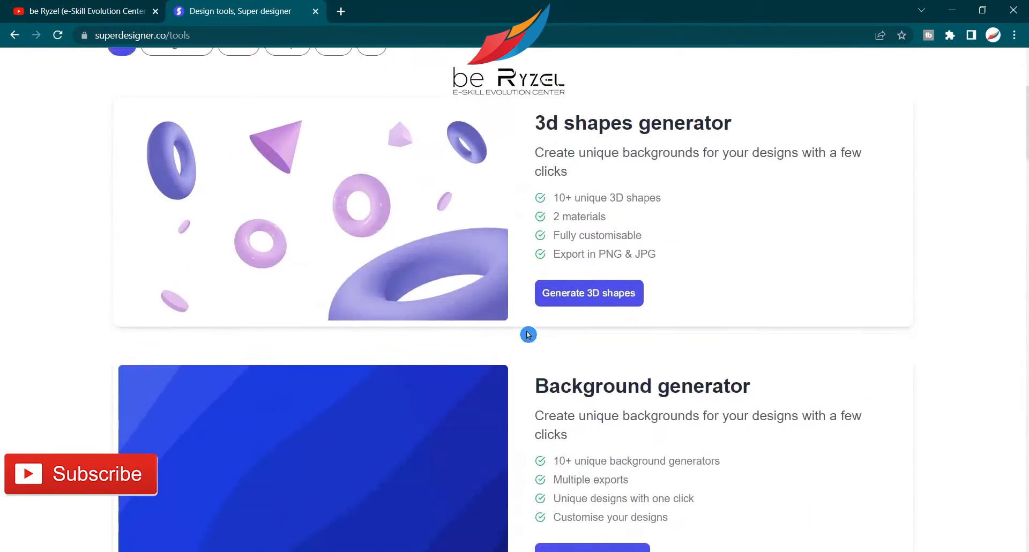
{"action": "scroll", "coordinate": [528, 335], "scroll_direction": "up", "scroll_amount": 4}
{"action": "left_click", "coordinate": [599, 475]}
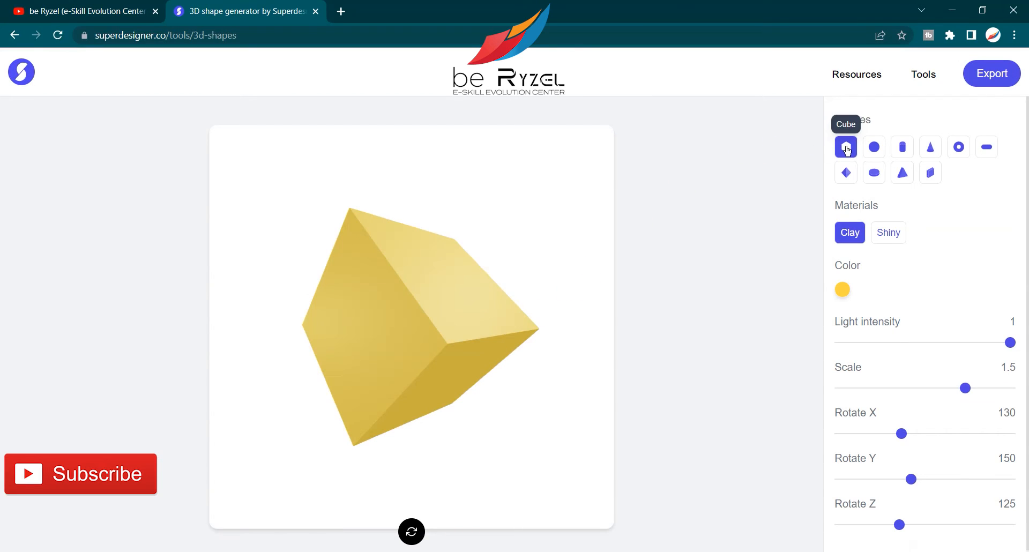
{"action": "left_click", "coordinate": [741, 136]}
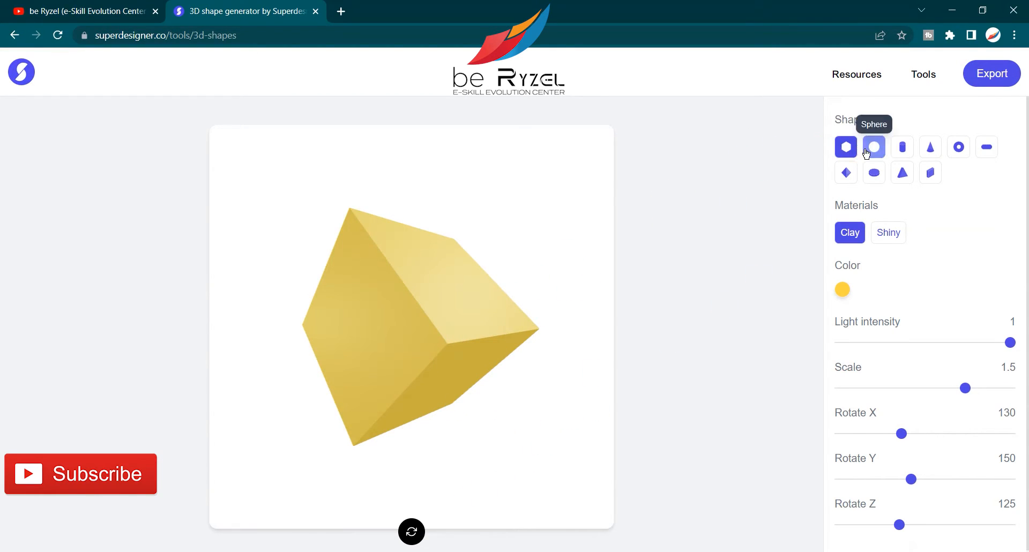
- Try out the available 3D shapes one after another, including the sphere, cone, capsule and circle
{"action": "left_click", "coordinate": [872, 151]}
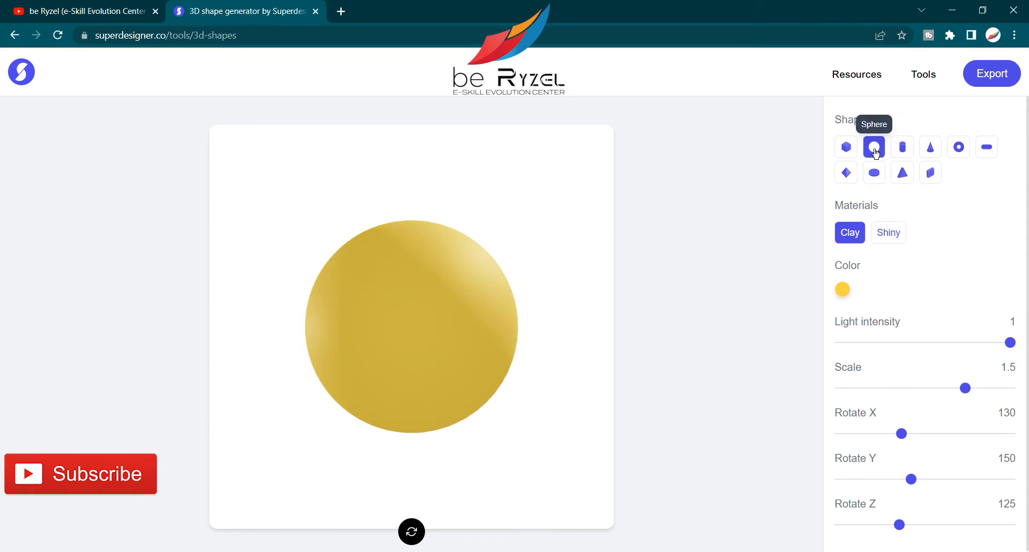
{"action": "left_click", "coordinate": [905, 155]}
{"action": "left_click", "coordinate": [931, 152]}
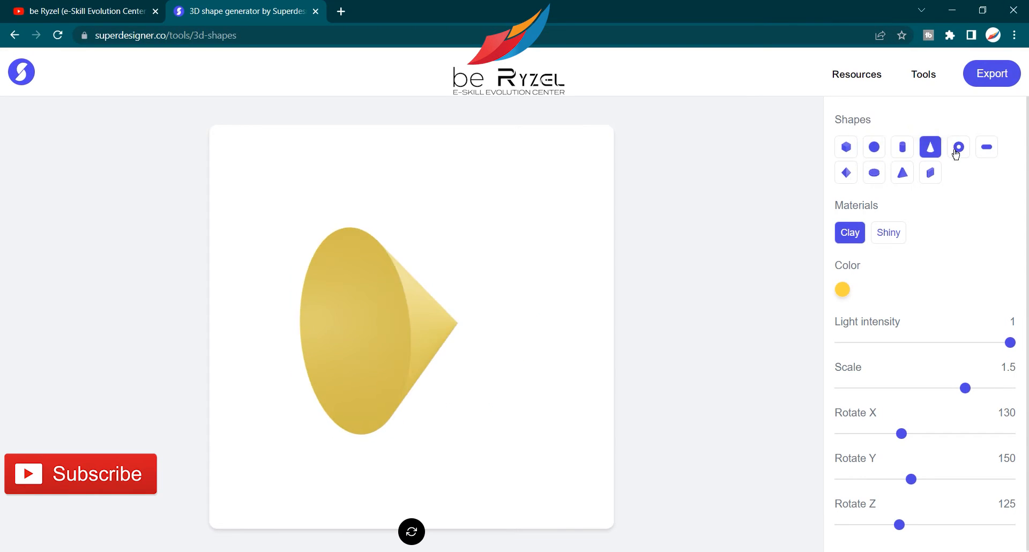
{"action": "left_click", "coordinate": [959, 150]}
{"action": "left_click", "coordinate": [986, 149]}
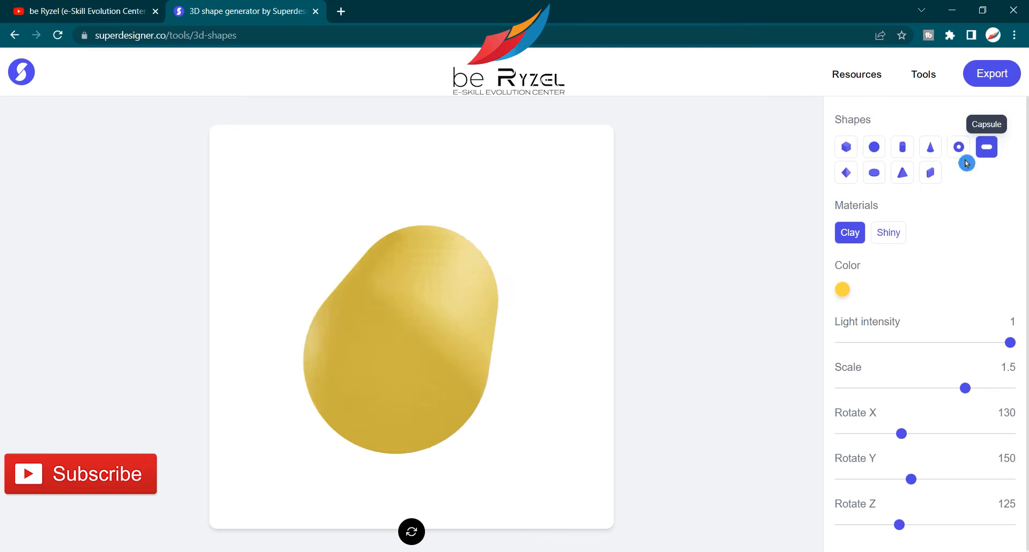
{"action": "left_click", "coordinate": [856, 181]}
{"action": "left_click", "coordinate": [875, 171]}
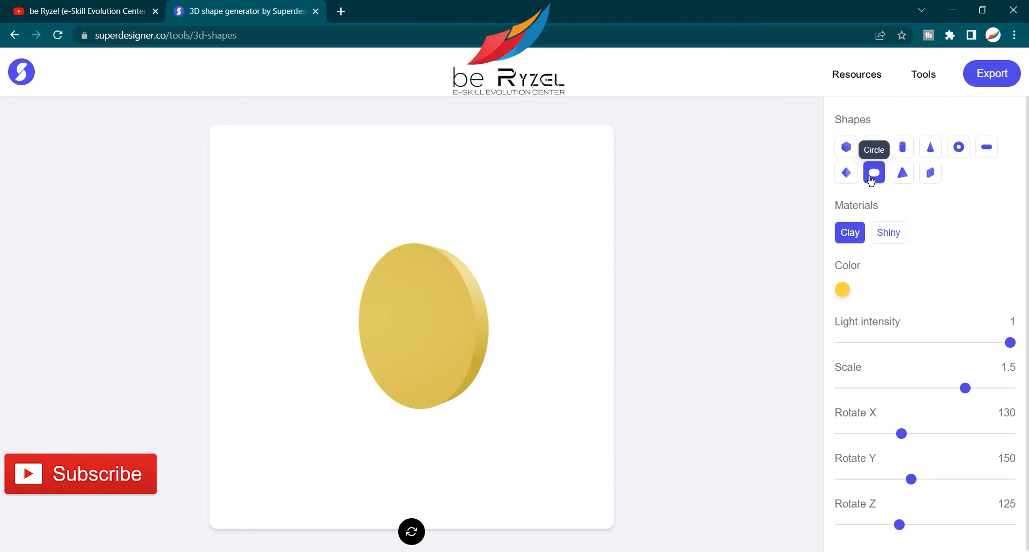
{"action": "left_click", "coordinate": [900, 180]}
{"action": "left_click", "coordinate": [931, 173]}
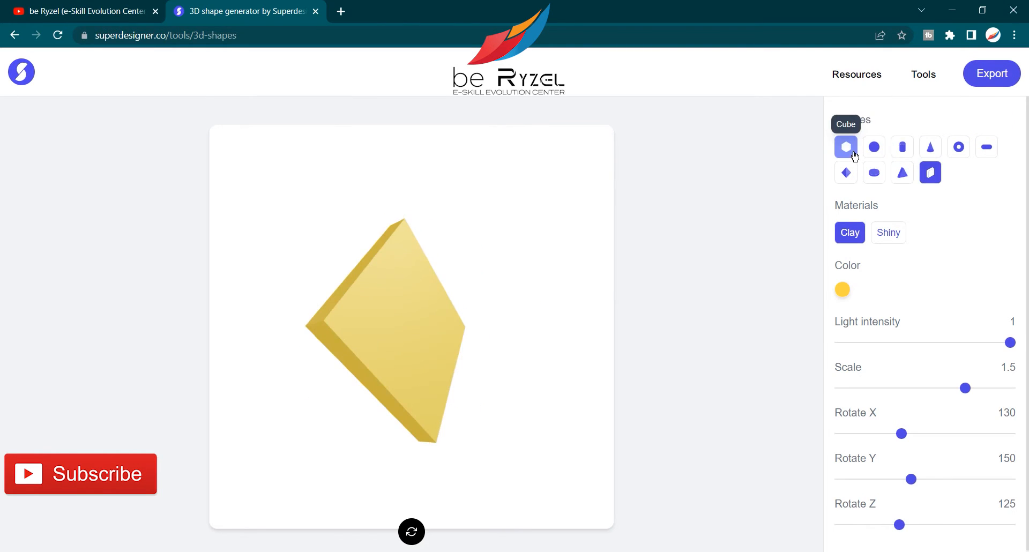
{"action": "left_click", "coordinate": [855, 155]}
{"action": "left_click", "coordinate": [874, 148]}
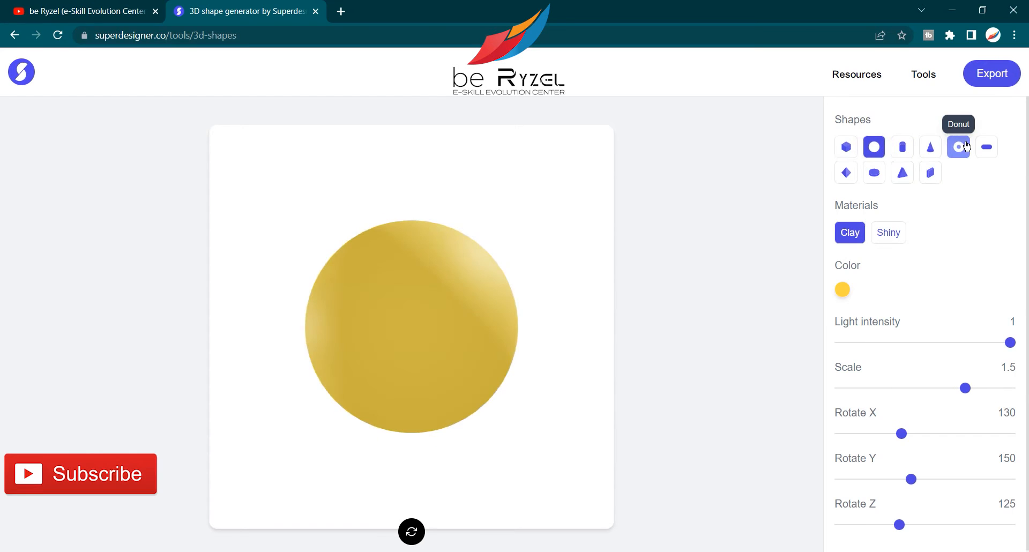
- Choose the Donut shape and give it the Shiny material, comparing it with Clay
{"action": "left_click", "coordinate": [959, 148]}
{"action": "left_click", "coordinate": [884, 235]}
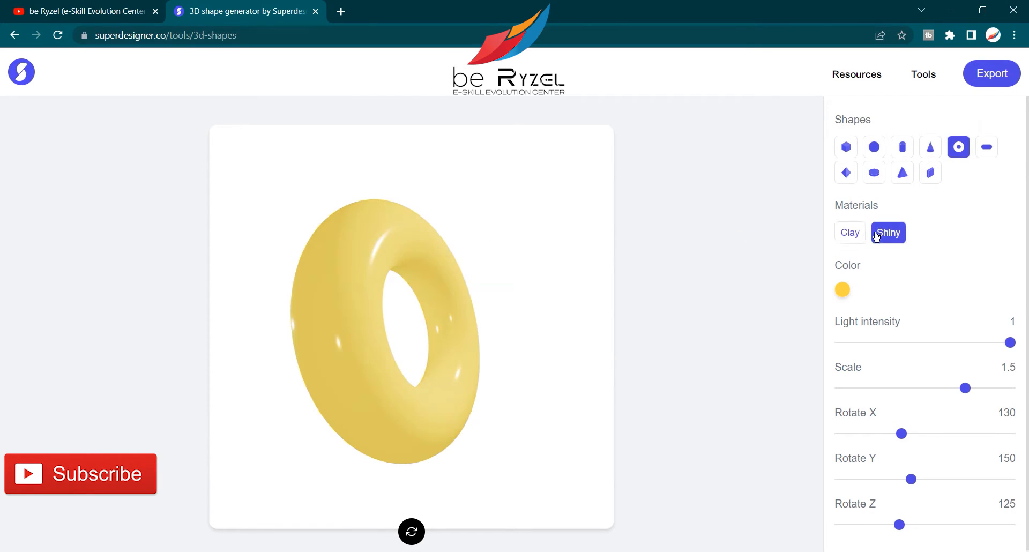
{"action": "left_click", "coordinate": [855, 234]}
{"action": "left_click", "coordinate": [880, 238]}
- Change the donut's color from yellow to a vivid, saturated blue
{"action": "left_click", "coordinate": [851, 290]}
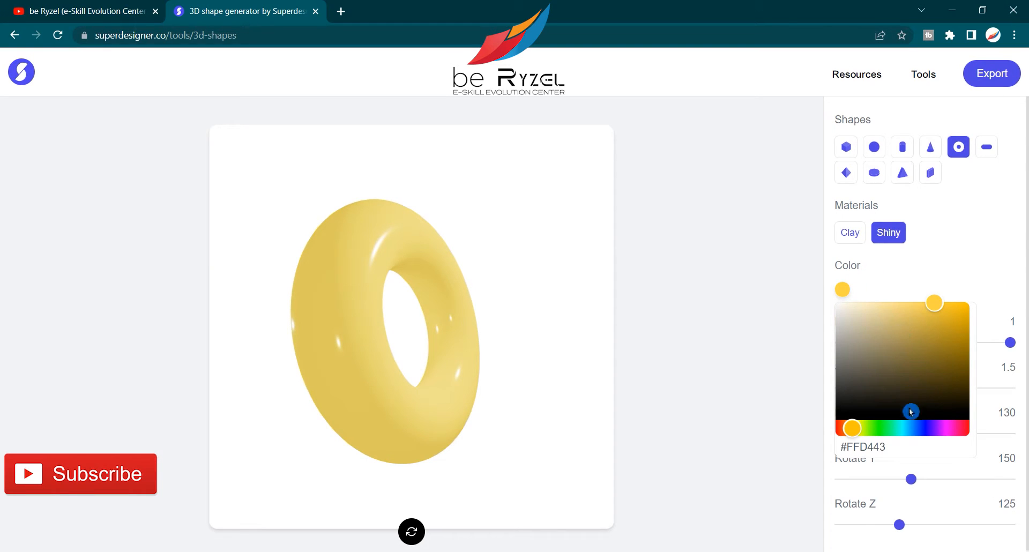
{"action": "left_click_drag", "start_coordinate": [914, 431], "coordinate": [922, 431]}
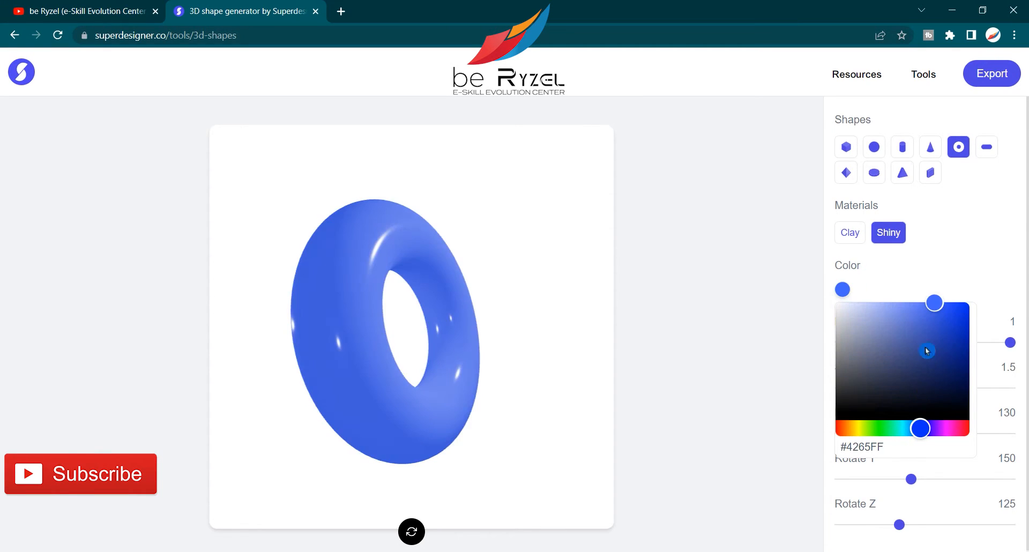
{"action": "left_click_drag", "start_coordinate": [930, 318], "coordinate": [955, 277]}
{"action": "left_click", "coordinate": [953, 274]}
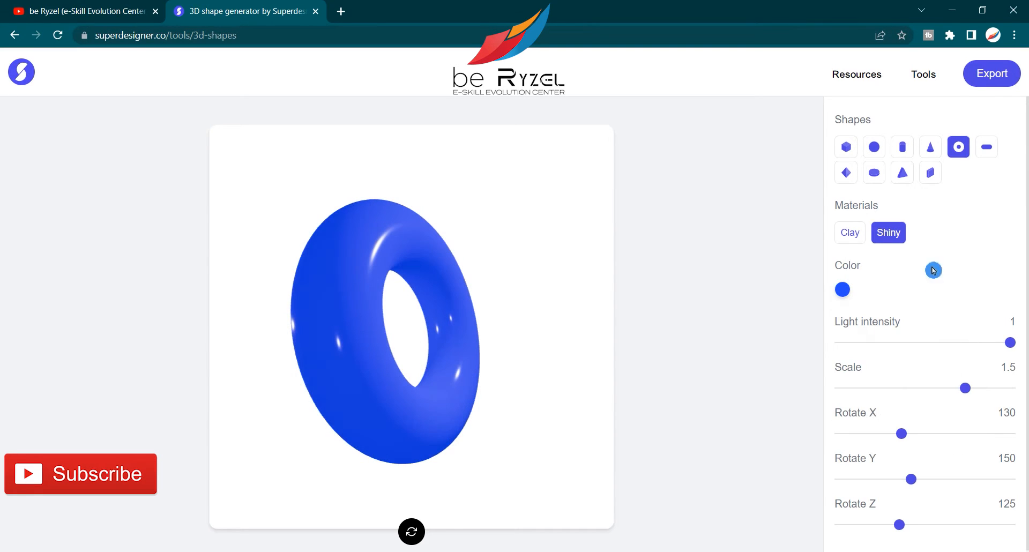
- Reduce the donut's light intensity to 0.4 and soften its color to a lighter blue, about #506FFD
{"action": "left_click_drag", "start_coordinate": [1010, 343], "coordinate": [832, 354]}
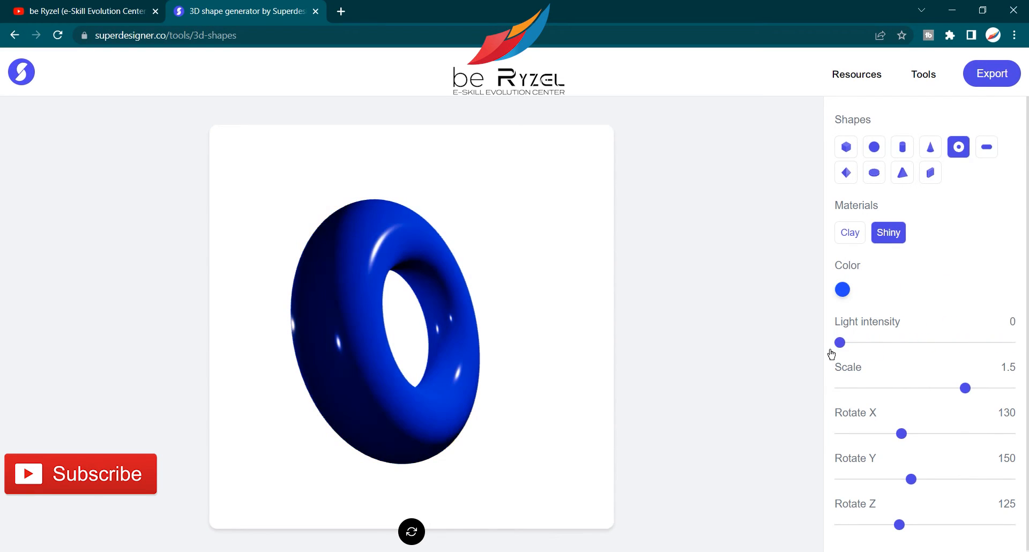
{"action": "mouse_move", "coordinate": [913, 352]}
{"action": "left_mouse_down"}
{"action": "mouse_move", "coordinate": [1011, 346]}
{"action": "mouse_move", "coordinate": [914, 354]}
{"action": "left_mouse_up"}
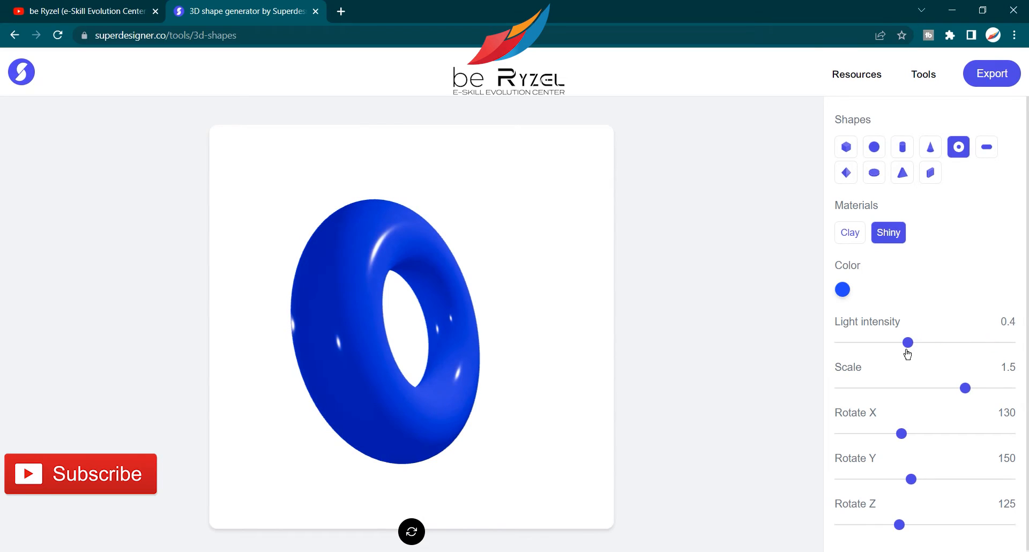
{"action": "left_click", "coordinate": [849, 292]}
{"action": "left_click_drag", "start_coordinate": [949, 302], "coordinate": [928, 305]}
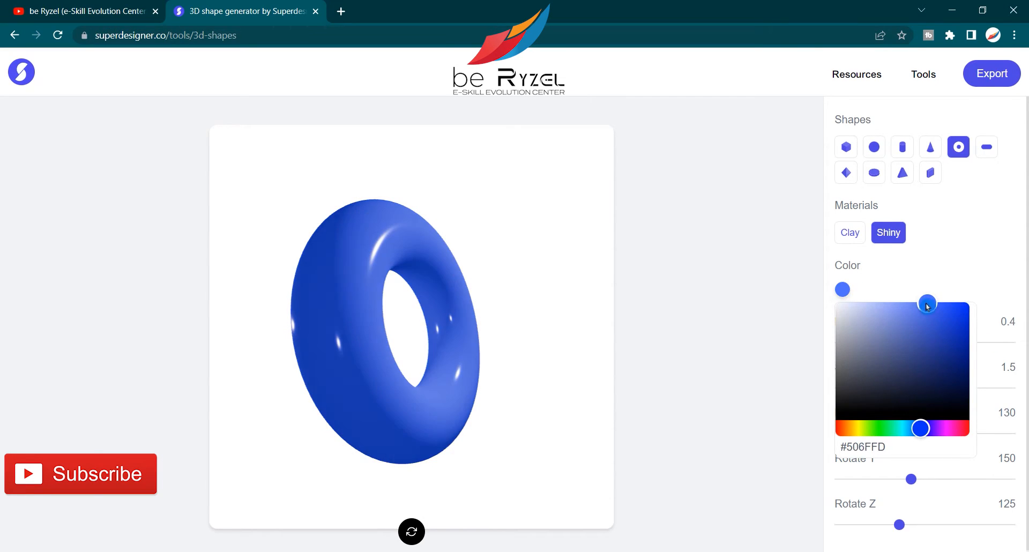
{"action": "left_click", "coordinate": [968, 275]}
- Enlarge the donut to scale 1.8 and rotate it to X 201, Y 208 and Z 360
{"action": "left_click_drag", "start_coordinate": [969, 394], "coordinate": [998, 394]}
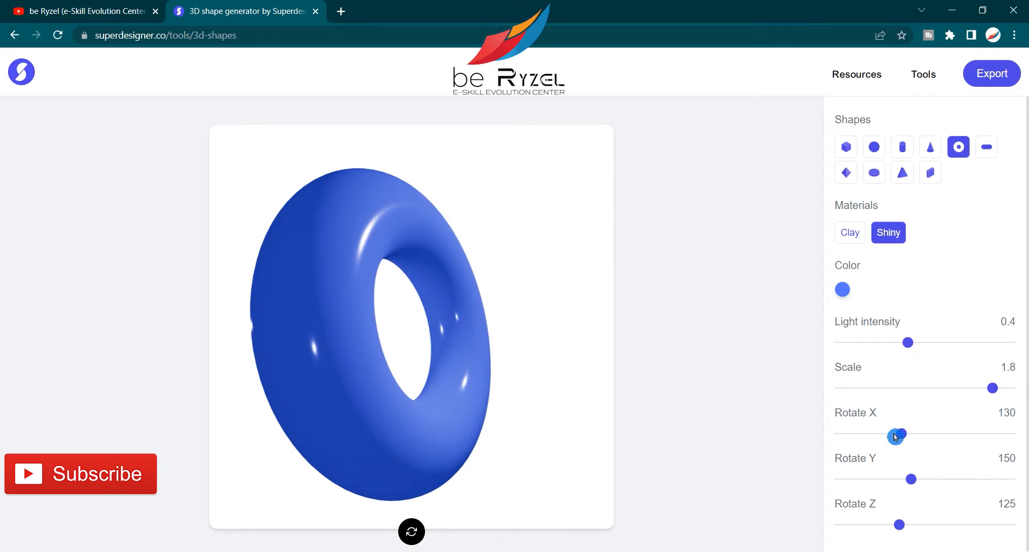
{"action": "left_click_drag", "start_coordinate": [895, 437], "coordinate": [939, 480]}
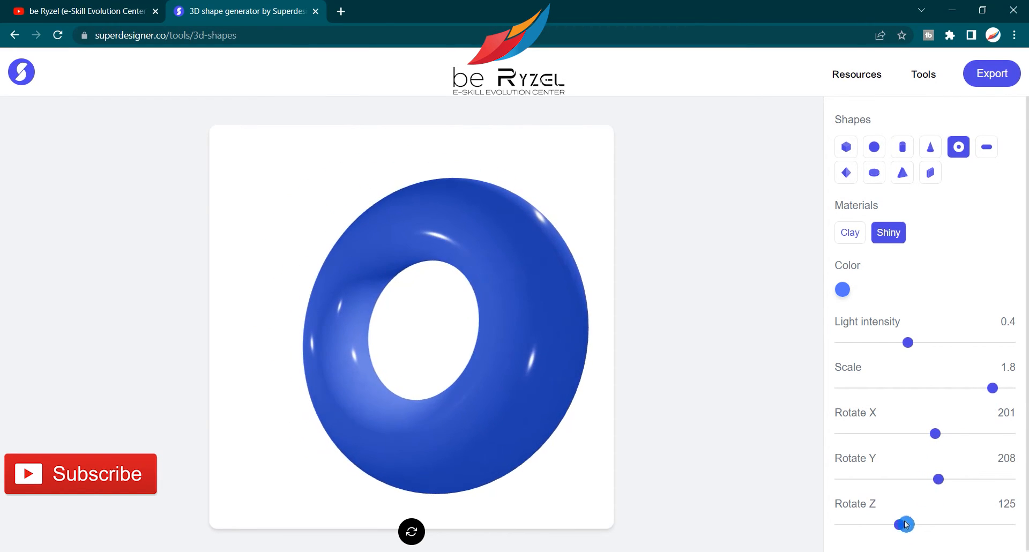
{"action": "left_click_drag", "start_coordinate": [906, 525], "coordinate": [988, 524]}
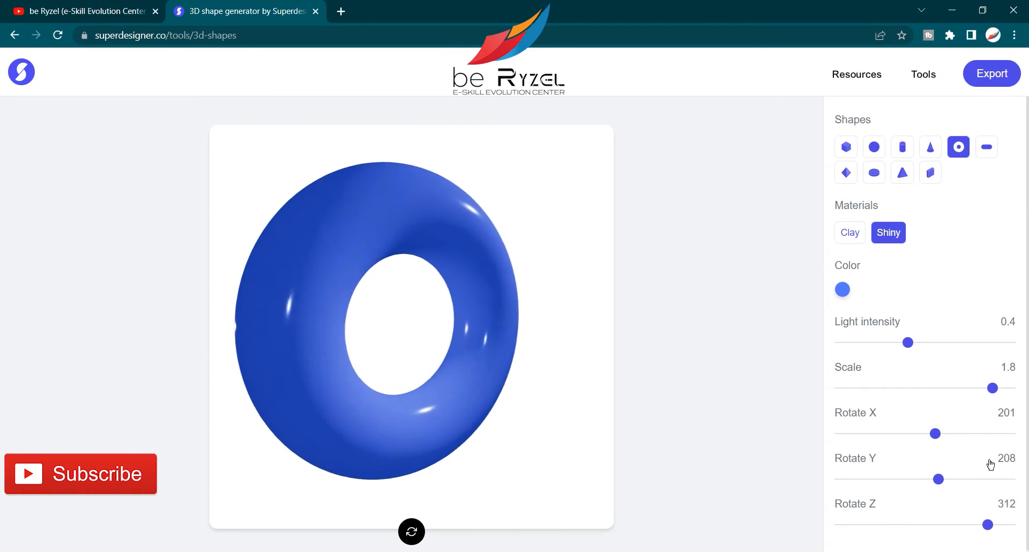
{"action": "left_click_drag", "start_coordinate": [990, 465], "coordinate": [1021, 467]}
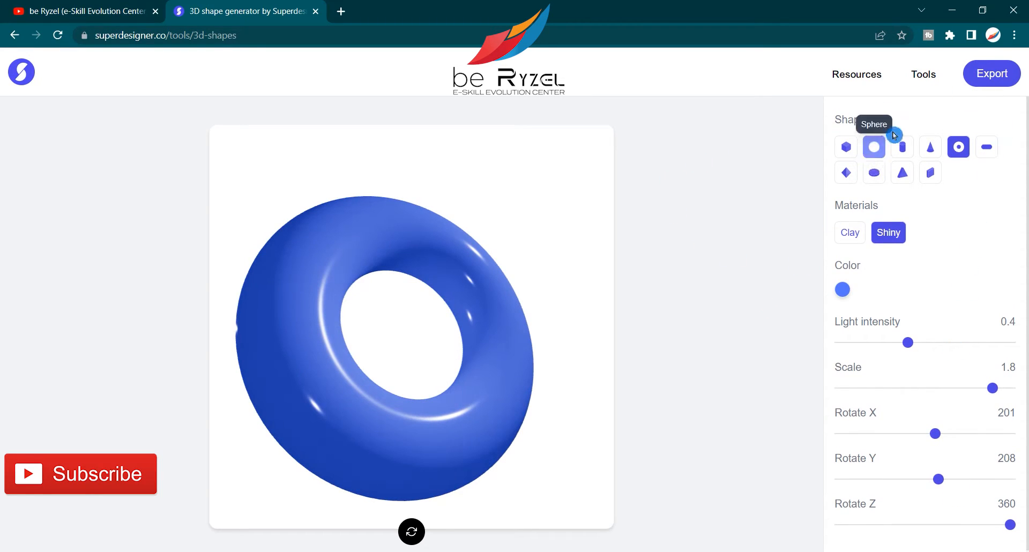
- Export the donut as a PNG image at 2x scale
{"action": "left_click", "coordinate": [981, 80]}
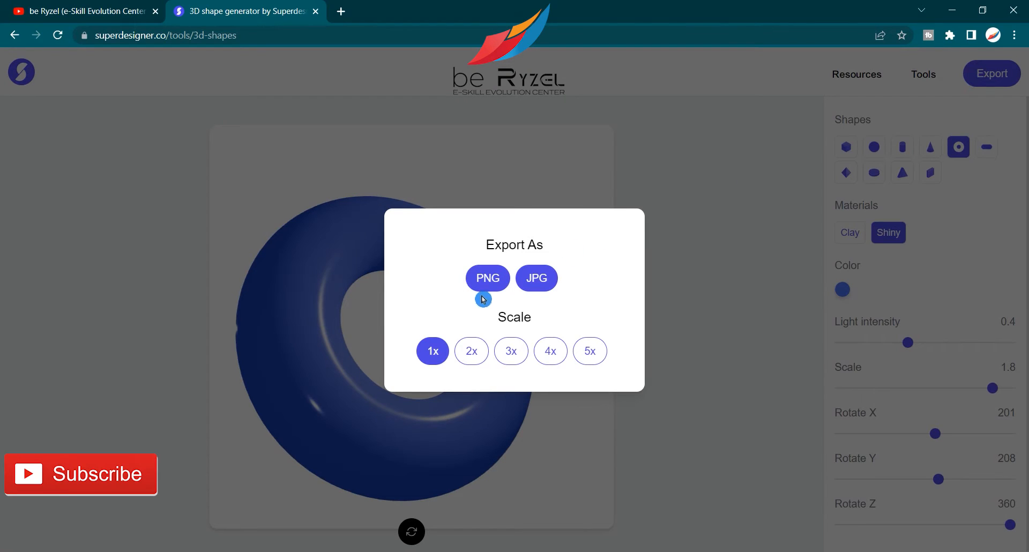
{"action": "left_click", "coordinate": [474, 357]}
{"action": "left_click", "coordinate": [504, 358]}
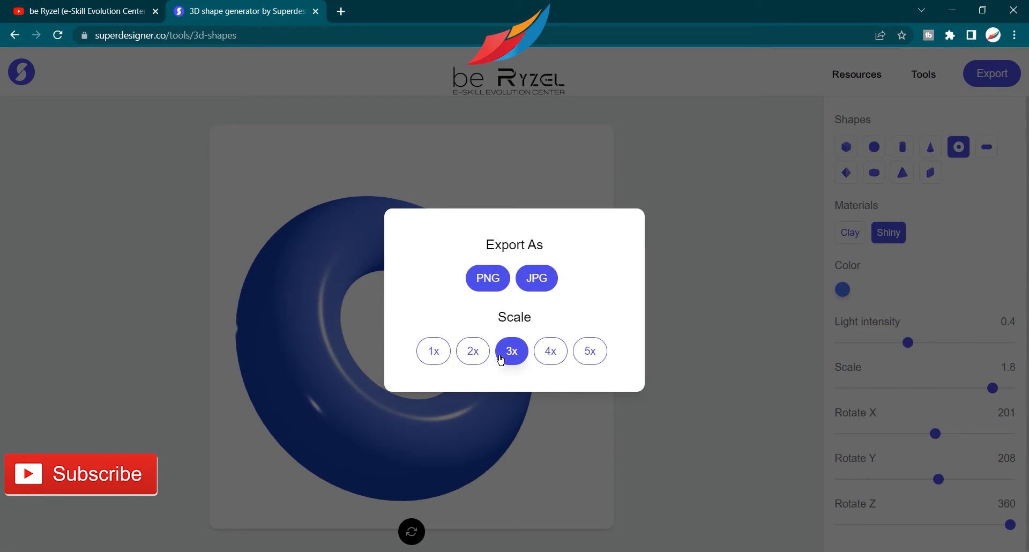
{"action": "left_click", "coordinate": [459, 361]}
{"action": "left_click", "coordinate": [469, 275]}
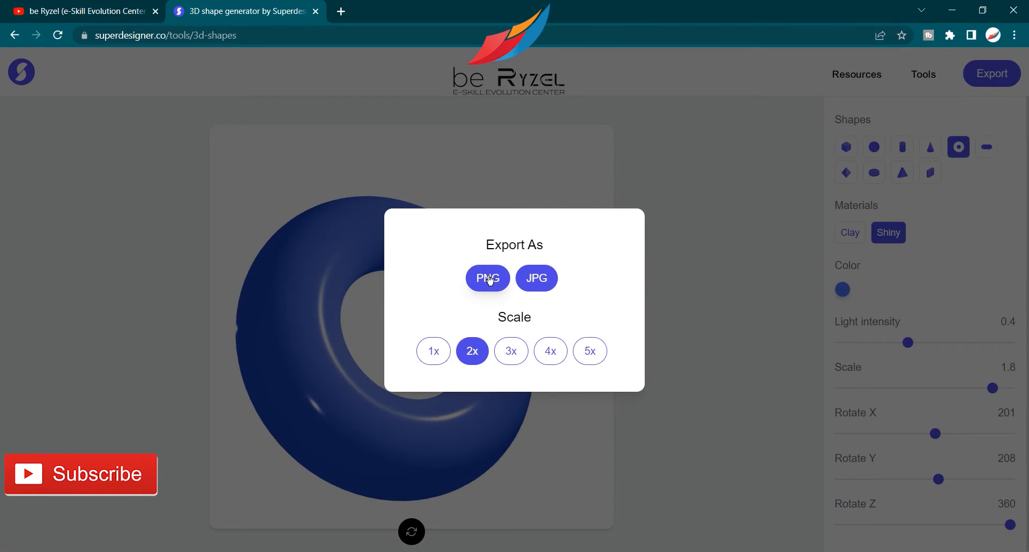
- Open the downloaded Fill_background (2).png in the image viewer and inspect the donut up close
{"action": "left_click", "coordinate": [110, 532]}
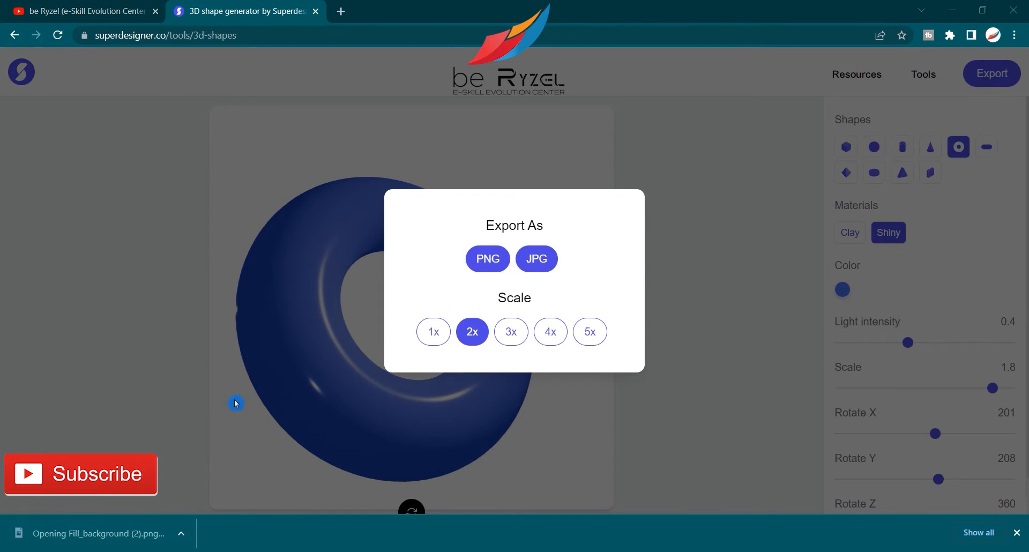
{"action": "left_click", "coordinate": [726, 185]}
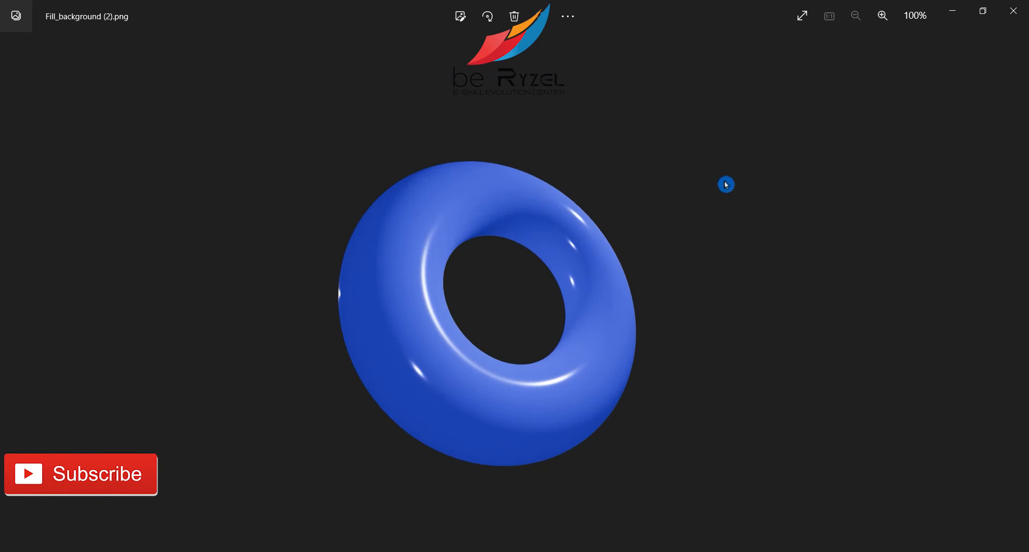
{"action": "double_click", "coordinate": [503, 309]}
{"action": "double_click", "coordinate": [493, 308]}
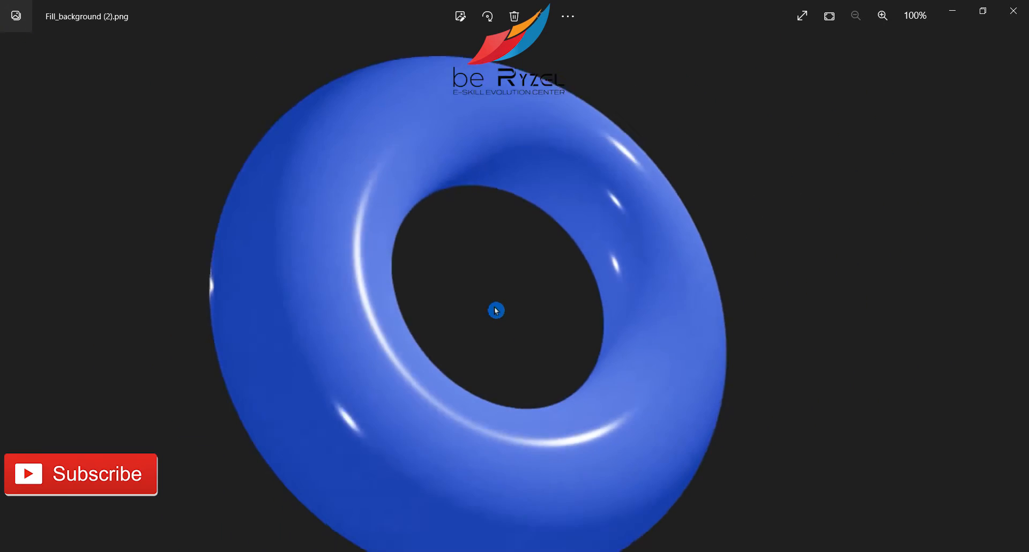
- Return from the image viewer to the 3D shape generator and dismiss the export options
{"action": "left_click", "coordinate": [445, 290]}
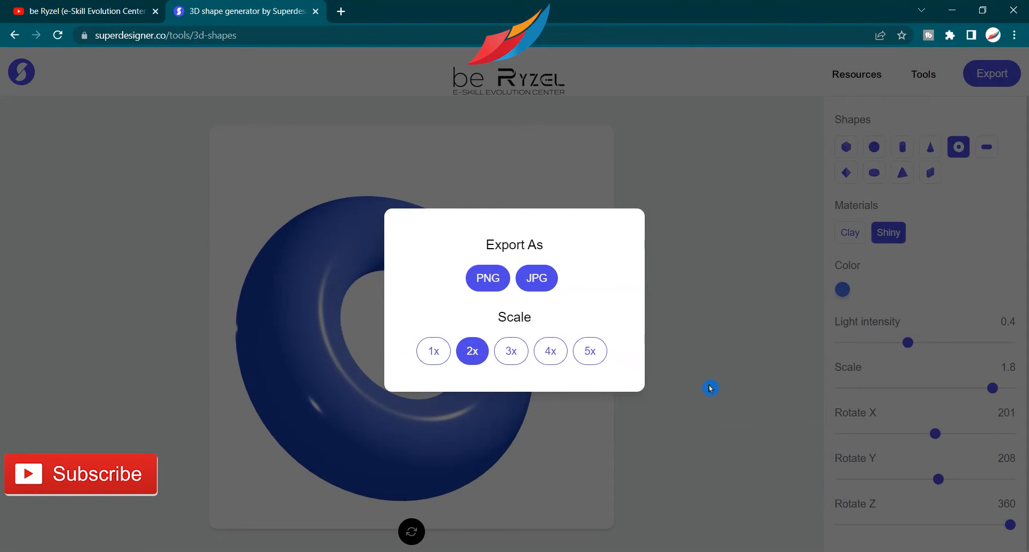
{"action": "left_click", "coordinate": [728, 362]}
{"action": "left_click", "coordinate": [733, 281]}
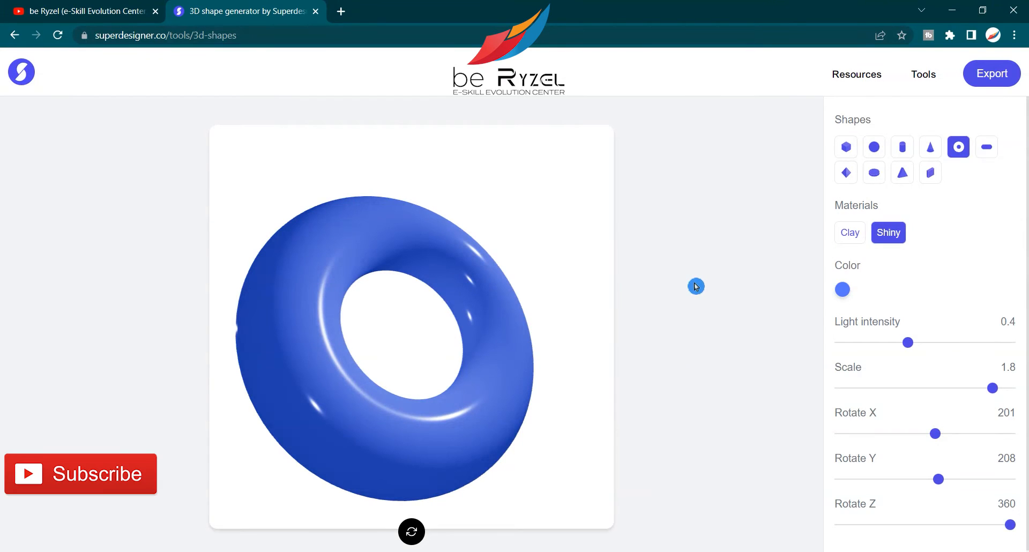
- Go back to the design tools list and open the Background generator
{"action": "left_click", "coordinate": [11, 38]}
{"action": "scroll", "coordinate": [507, 369], "scroll_direction": "down", "scroll_amount": 3}
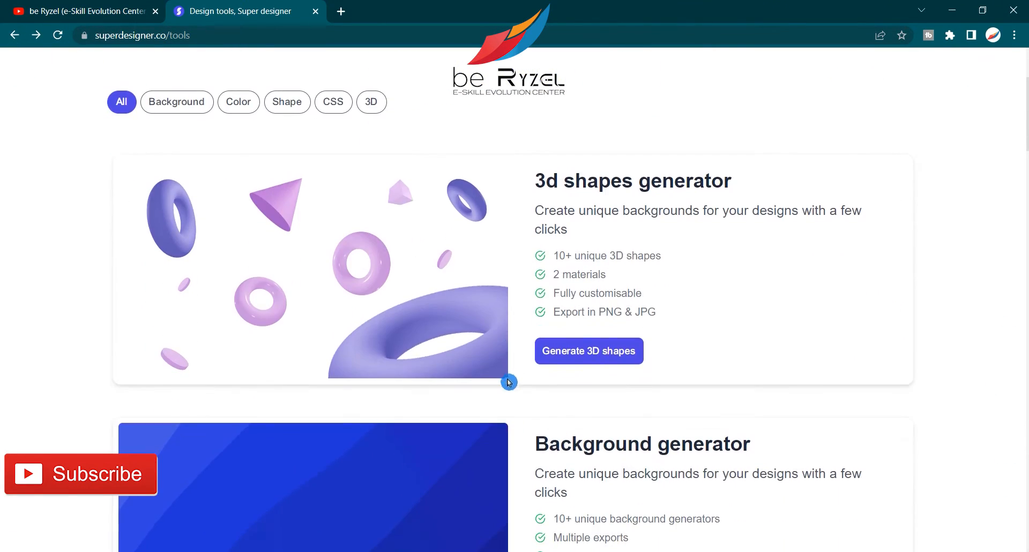
{"action": "scroll", "coordinate": [509, 381], "scroll_direction": "down", "scroll_amount": 3}
{"action": "left_click_drag", "start_coordinate": [533, 244], "coordinate": [767, 250]}
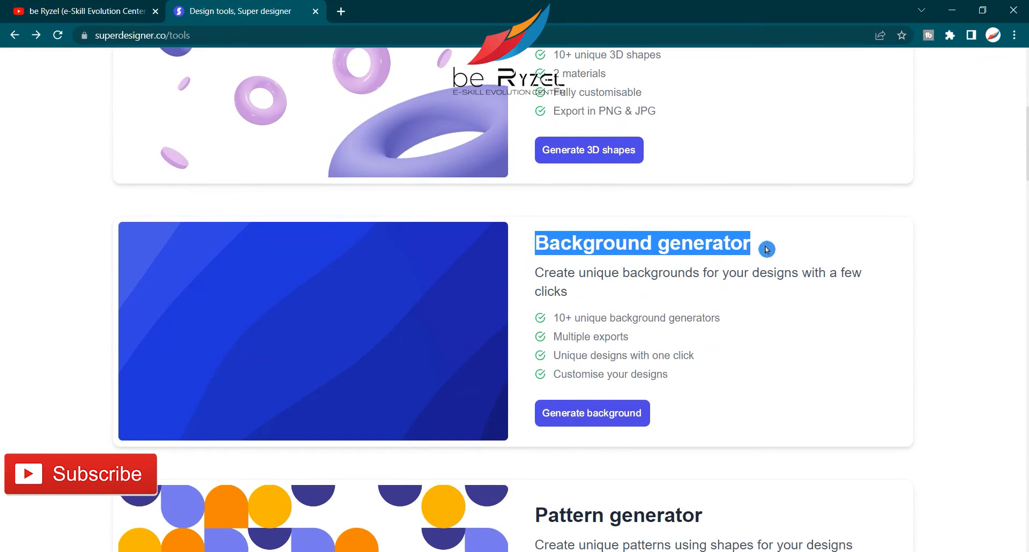
{"action": "left_click", "coordinate": [613, 423]}
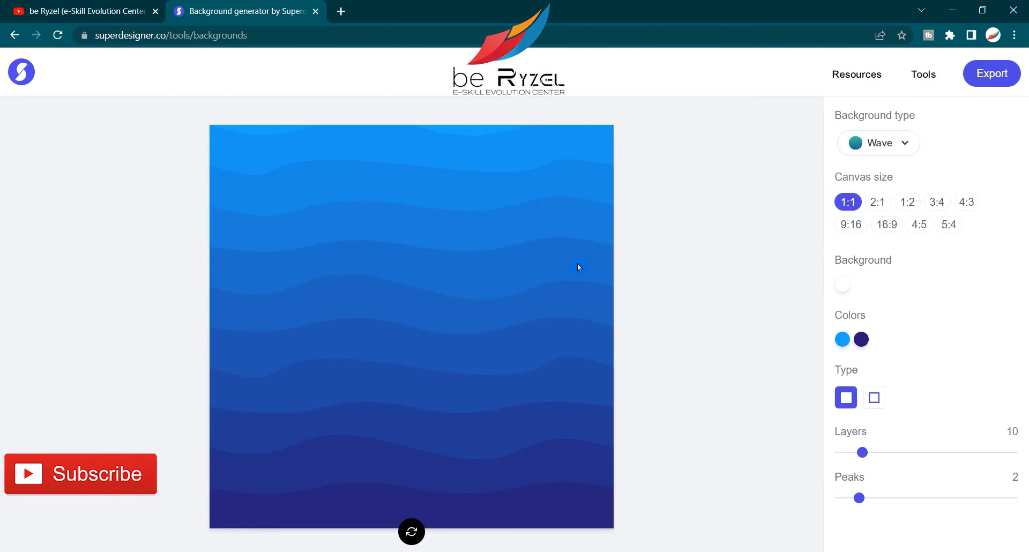
- Preview the Code and Rain background types and choose Peaks
{"action": "left_click", "coordinate": [879, 144]}
{"action": "left_click", "coordinate": [879, 196]}
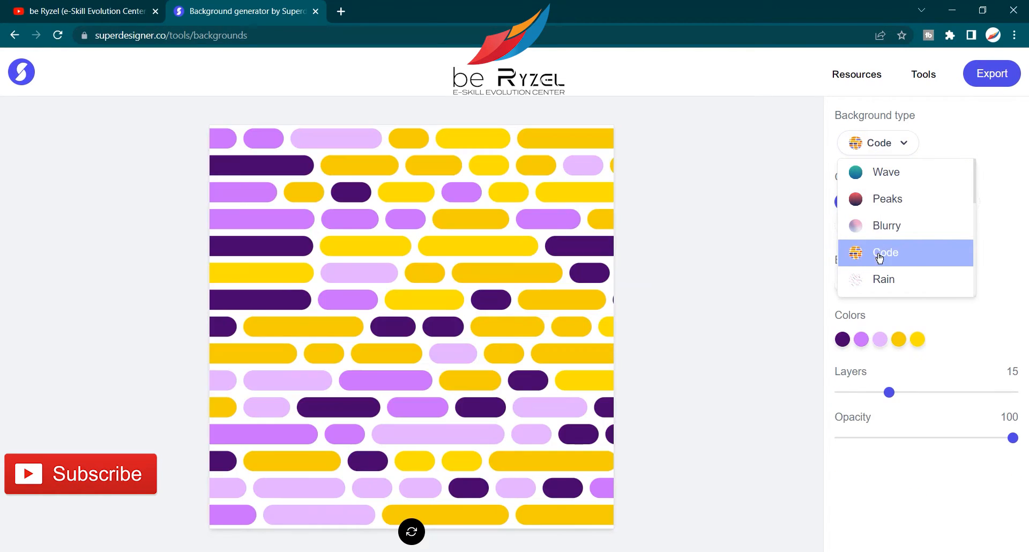
{"action": "left_click", "coordinate": [879, 279]}
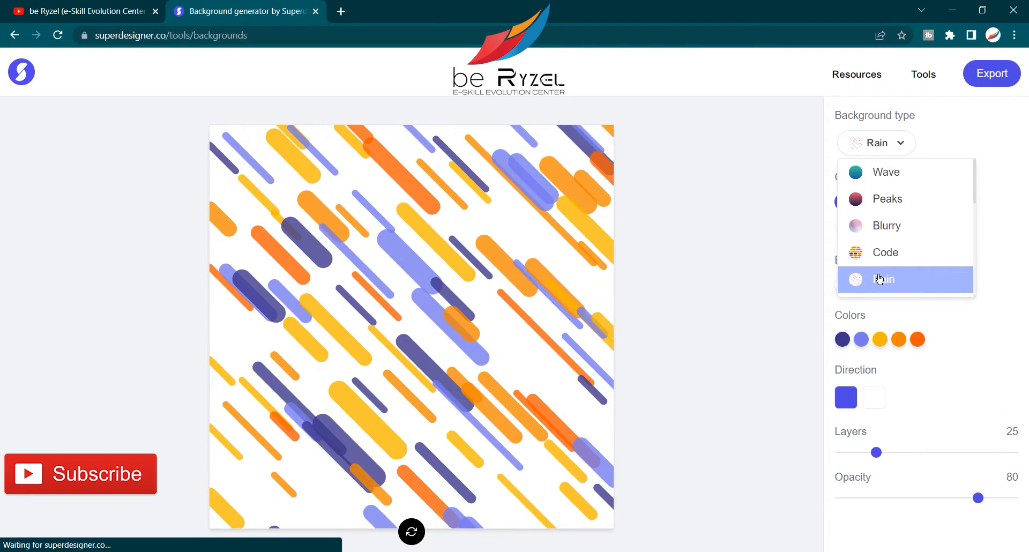
{"action": "left_click", "coordinate": [878, 199]}
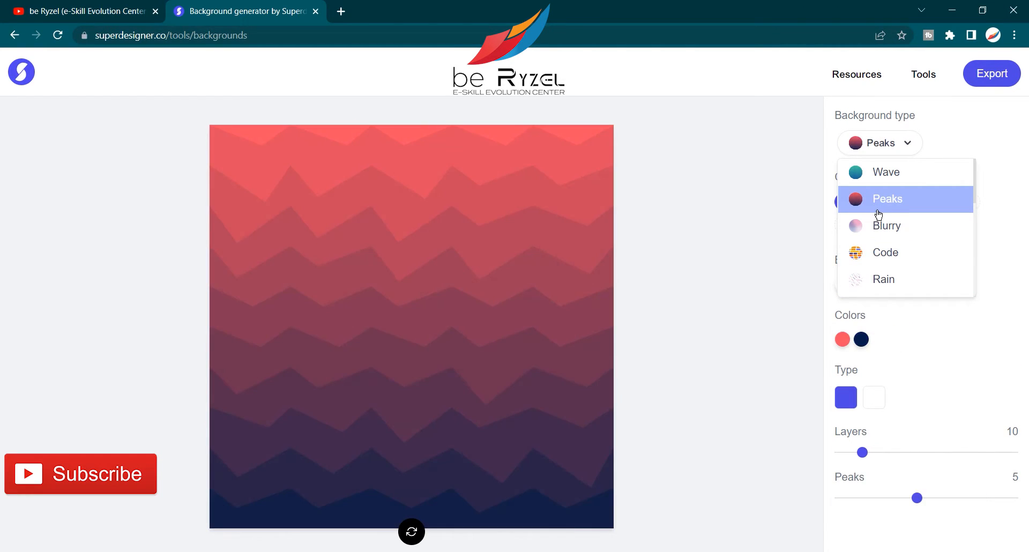
{"action": "left_click", "coordinate": [826, 216]}
{"action": "left_click", "coordinate": [807, 224]}
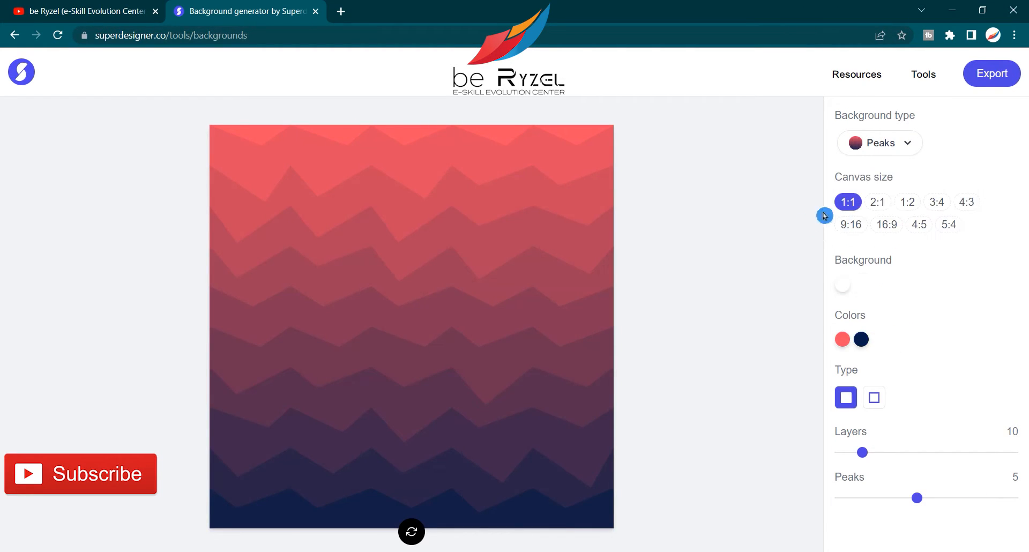
- Preview the Peaks background at canvas sizes 2:1, 1:2, 3:4 and 4:3, and return to 1:1
{"action": "left_click", "coordinate": [877, 202]}
{"action": "left_click", "coordinate": [908, 202]}
{"action": "left_click", "coordinate": [933, 203]}
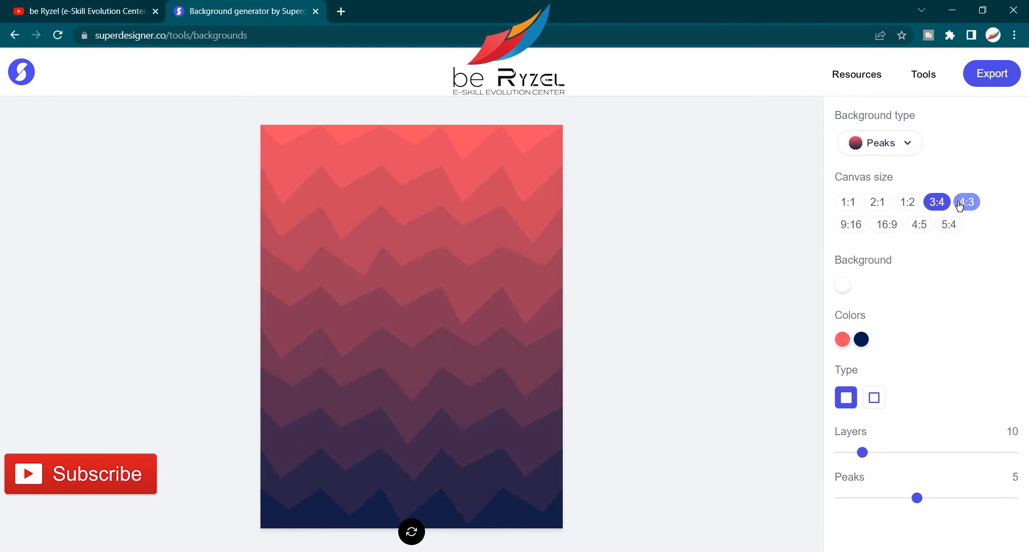
{"action": "left_click", "coordinate": [967, 202]}
{"action": "left_click", "coordinate": [848, 202]}
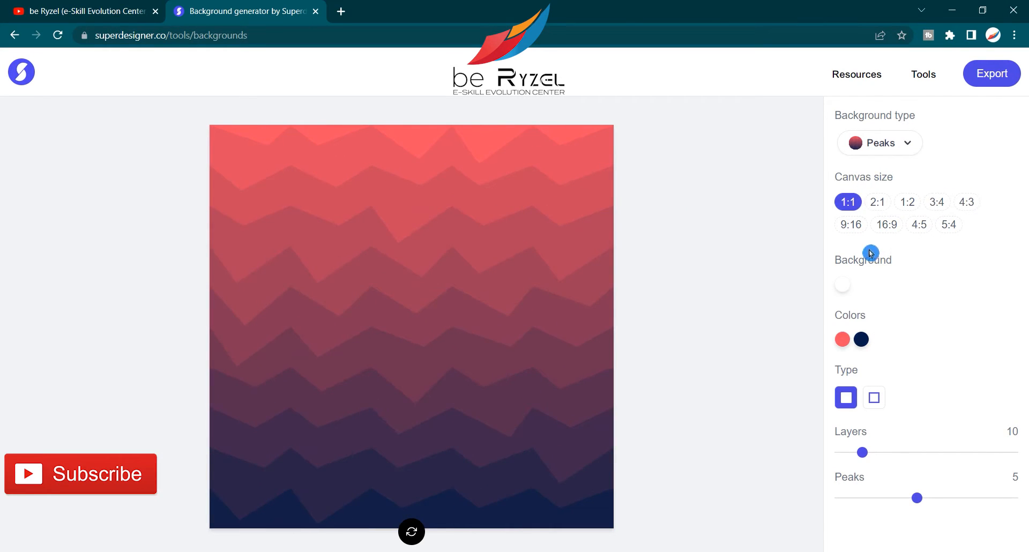
- Open the background color choices for the Peaks design and keep white, #FFFFFF
{"action": "left_click", "coordinate": [844, 285]}
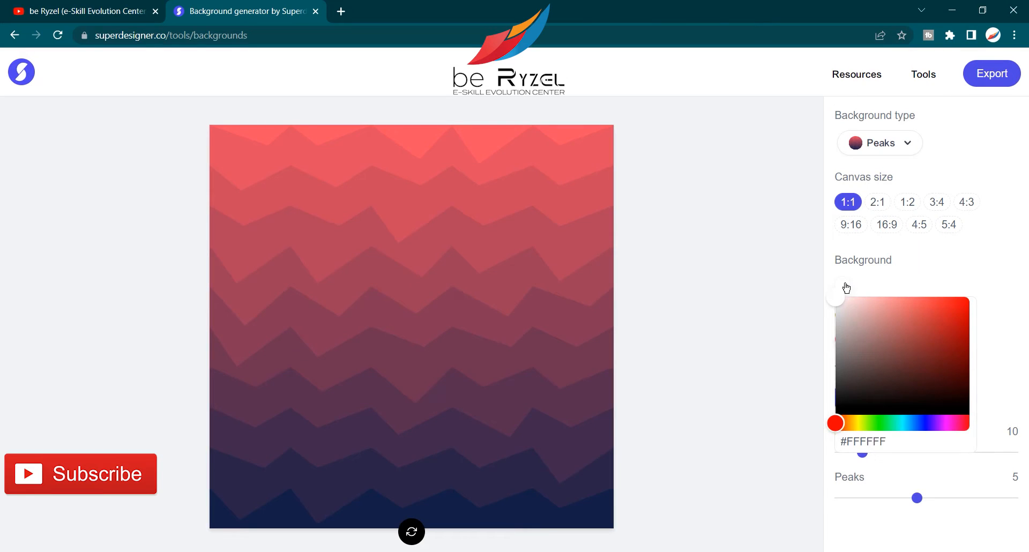
{"action": "left_click_drag", "start_coordinate": [874, 294], "coordinate": [840, 299]}
{"action": "left_click", "coordinate": [813, 296]}
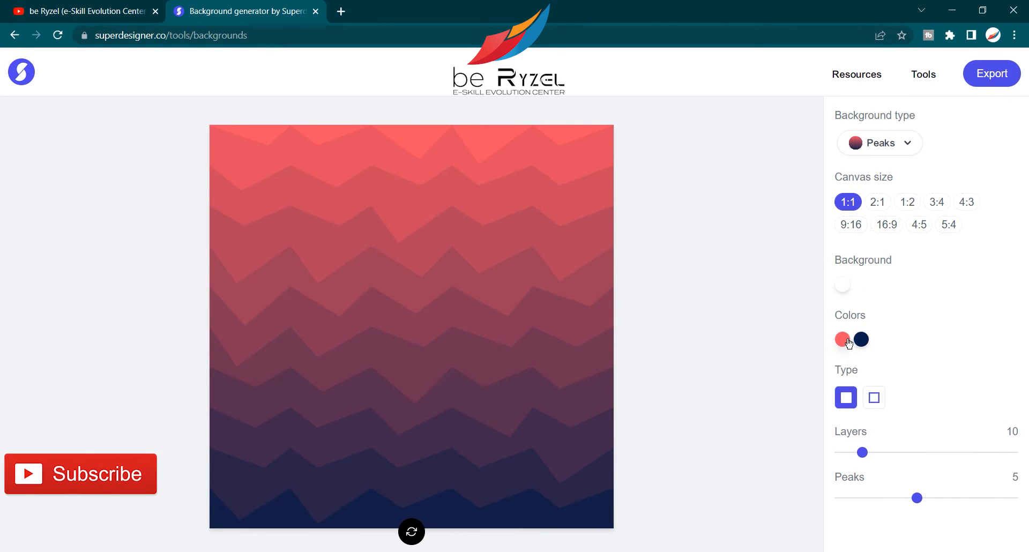
- Recolor the Peaks gradient with vivid blue as the first color and light gray as the second
{"action": "left_click", "coordinate": [843, 339]}
{"action": "left_click", "coordinate": [926, 477]}
{"action": "left_click_drag", "start_coordinate": [932, 371], "coordinate": [973, 343]}
{"action": "left_click", "coordinate": [911, 321]}
{"action": "left_click", "coordinate": [869, 343]}
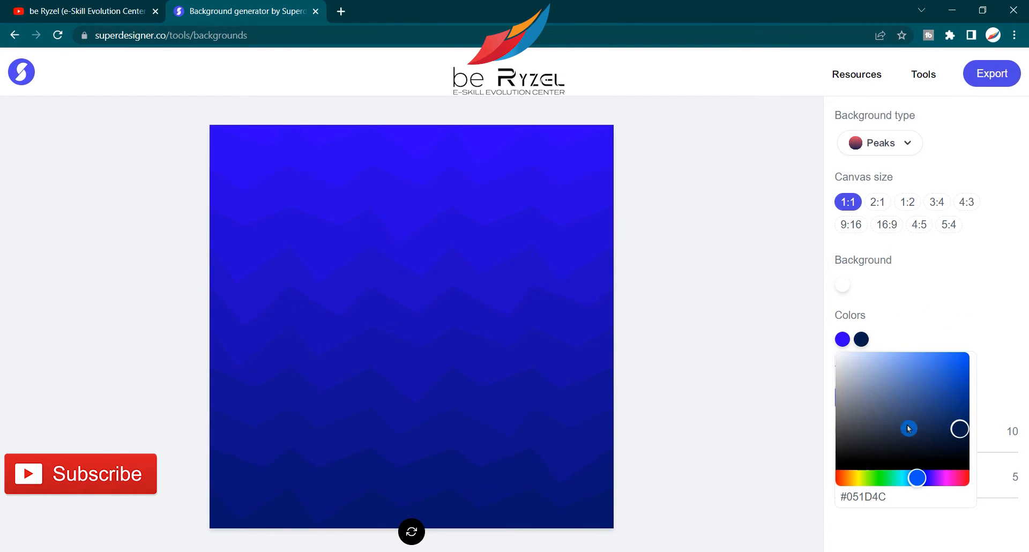
{"action": "left_click_drag", "start_coordinate": [907, 427], "coordinate": [833, 379]}
{"action": "left_click", "coordinate": [678, 356]}
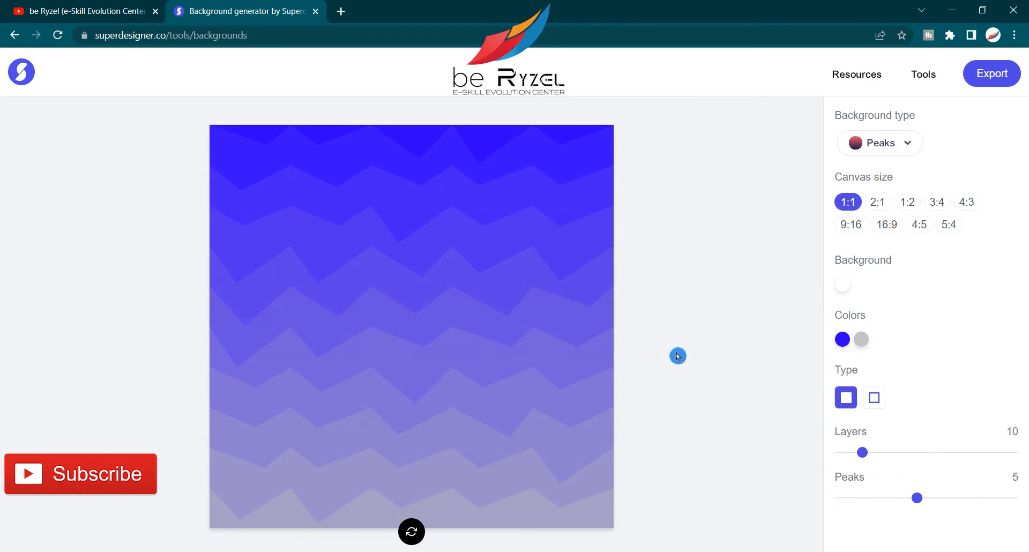
- Compare the outline and fill types on the Peaks design, ending on fill
{"action": "left_click", "coordinate": [874, 397]}
{"action": "left_click", "coordinate": [846, 397]}
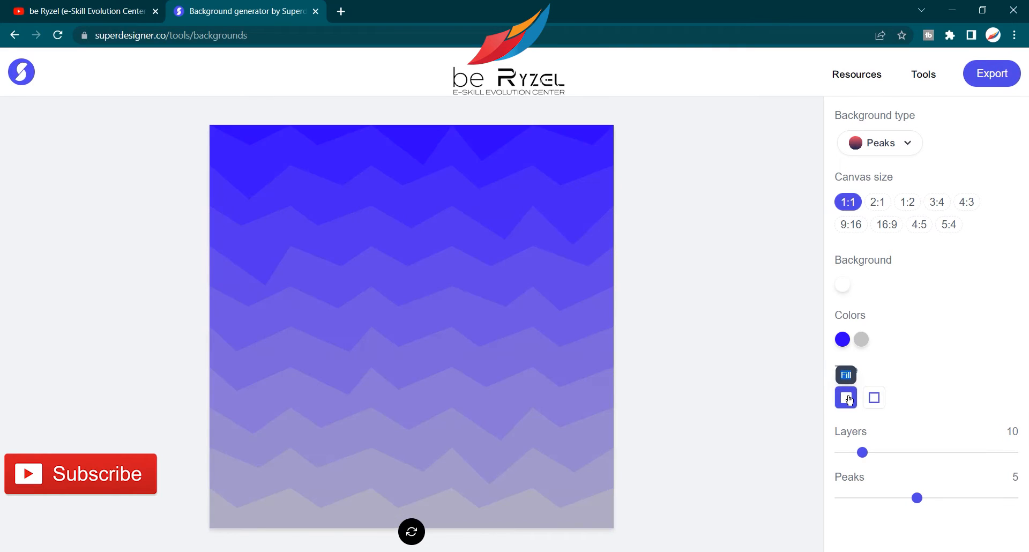
{"action": "left_click", "coordinate": [874, 398]}
{"action": "left_click", "coordinate": [847, 398]}
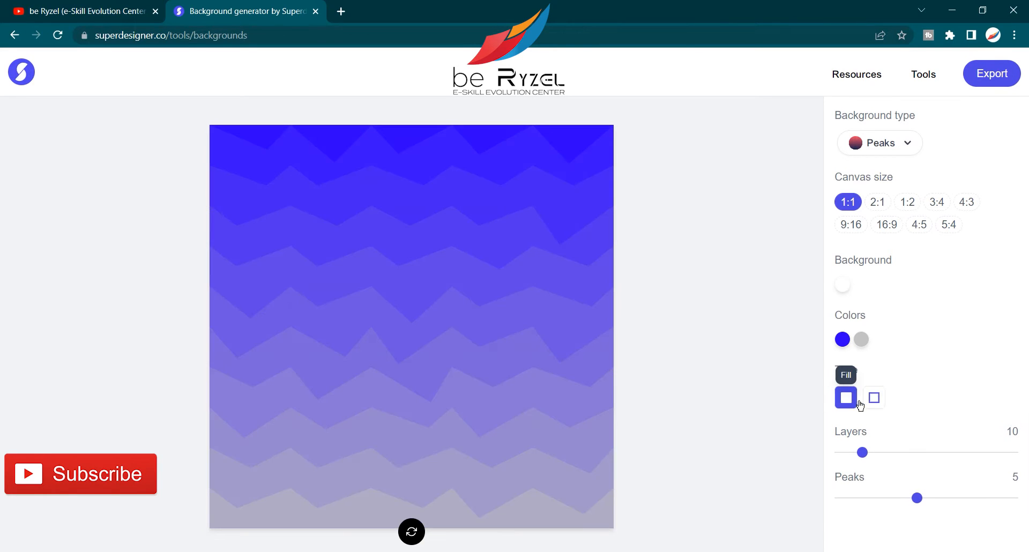
- Switch the Peaks design to the outline type and try other background colors, returning to white
{"action": "left_click", "coordinate": [872, 401]}
{"action": "left_click", "coordinate": [843, 284]}
{"action": "left_click_drag", "start_coordinate": [869, 328], "coordinate": [803, 294]}
{"action": "left_click", "coordinate": [769, 372]}
- Use the fill type for the Peaks design with 6 layers and 3 peaks
{"action": "mouse_move", "coordinate": [861, 454]}
{"action": "left_mouse_down"}
{"action": "mouse_move", "coordinate": [993, 455]}
{"action": "mouse_move", "coordinate": [1024, 444]}
{"action": "mouse_move", "coordinate": [848, 450]}
{"action": "left_mouse_up"}
{"action": "left_click", "coordinate": [846, 397]}
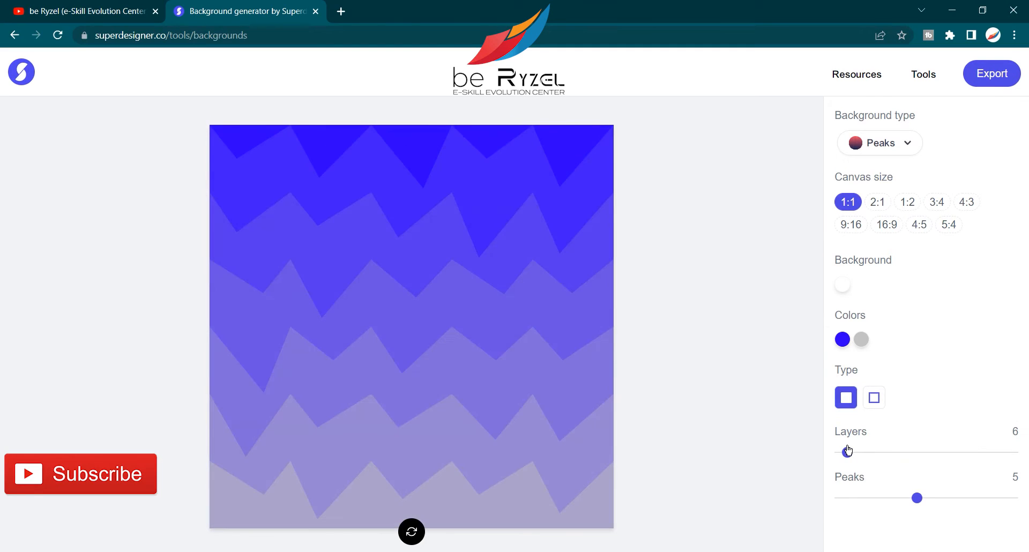
{"action": "left_click_drag", "start_coordinate": [919, 502], "coordinate": [884, 501]}
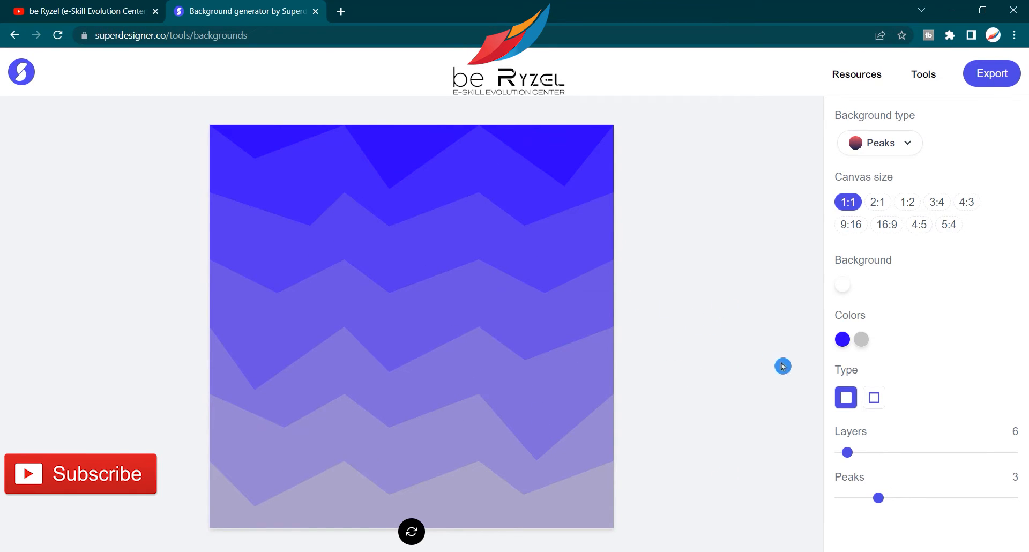
- Preview the Blurry background type and switch to Code
{"action": "left_click", "coordinate": [871, 144]}
{"action": "left_click", "coordinate": [867, 224]}
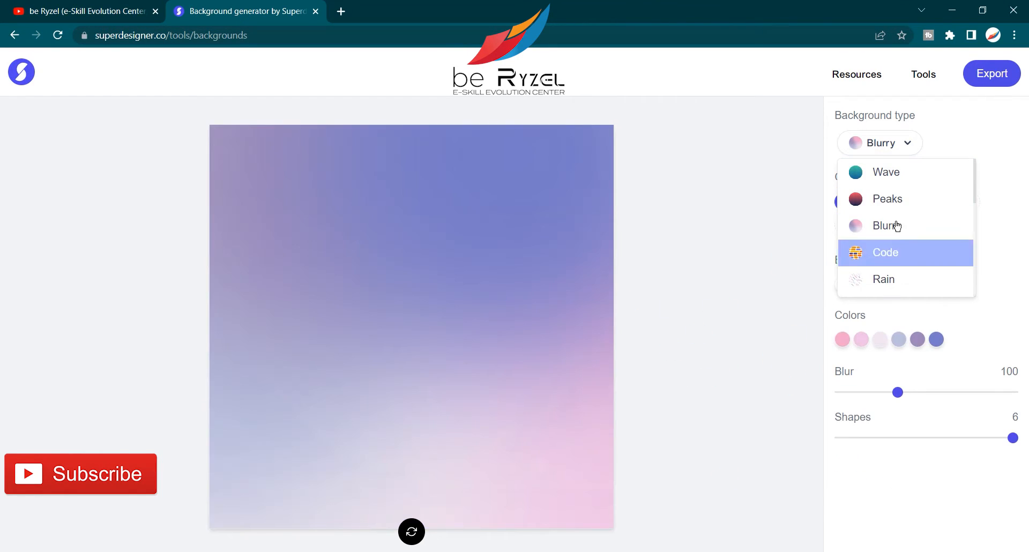
{"action": "left_click", "coordinate": [890, 252]}
{"action": "left_click", "coordinate": [873, 333]}
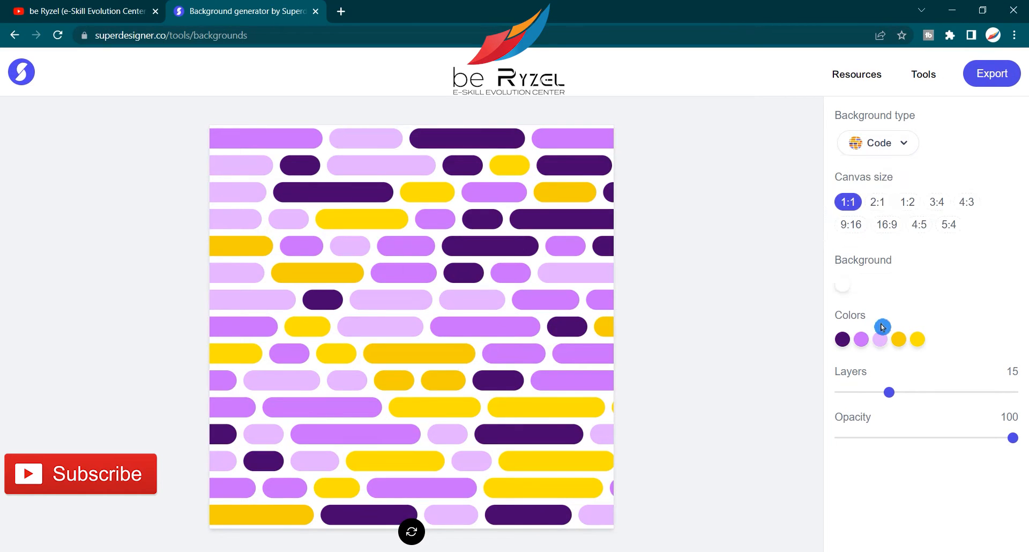
- Change the first color of the Code pattern from dark purple to bright blue
{"action": "left_click", "coordinate": [843, 340]}
{"action": "left_click", "coordinate": [918, 477]}
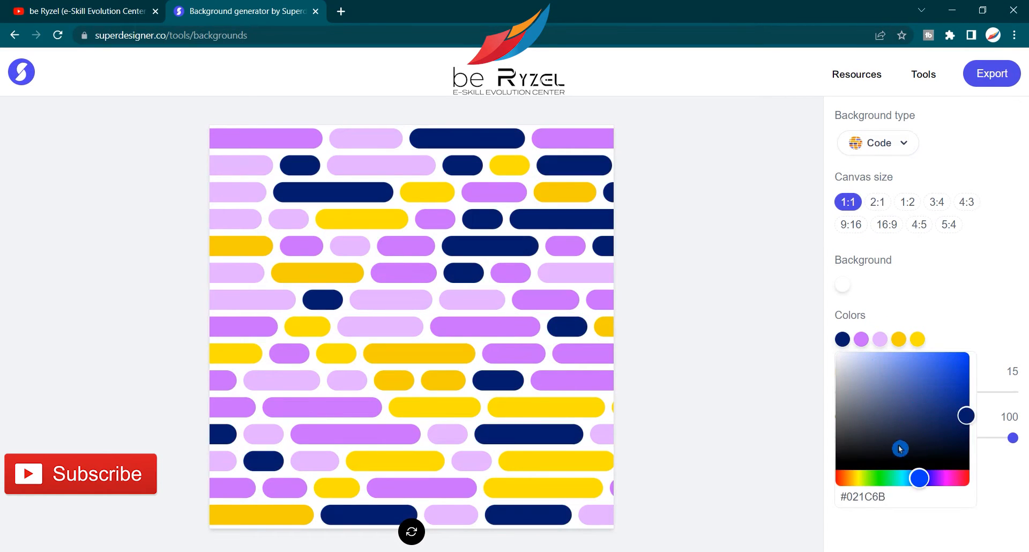
{"action": "left_click", "coordinate": [921, 364]}
{"action": "left_click", "coordinate": [925, 349]}
{"action": "left_click", "coordinate": [944, 312]}
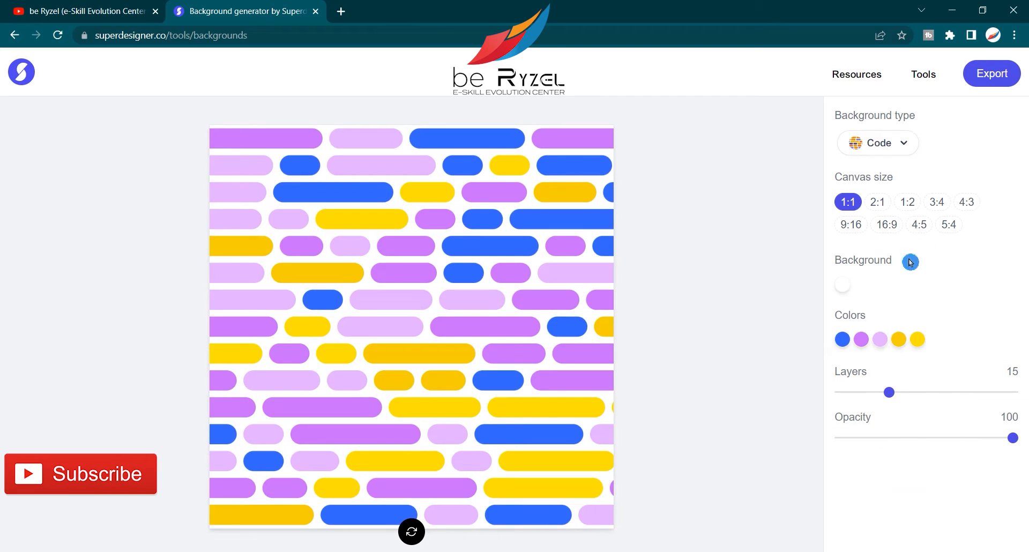
- Change the Code pattern's second color to light cyan and its third color to bright red
{"action": "left_click", "coordinate": [863, 341]}
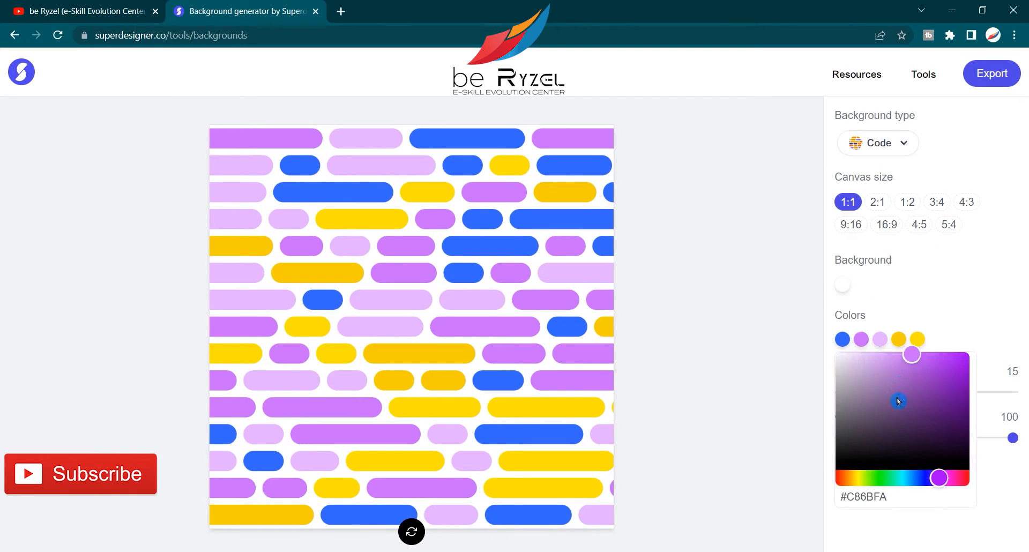
{"action": "left_click", "coordinate": [903, 477]}
{"action": "left_click_drag", "start_coordinate": [904, 428], "coordinate": [903, 352]}
{"action": "left_click", "coordinate": [882, 343]}
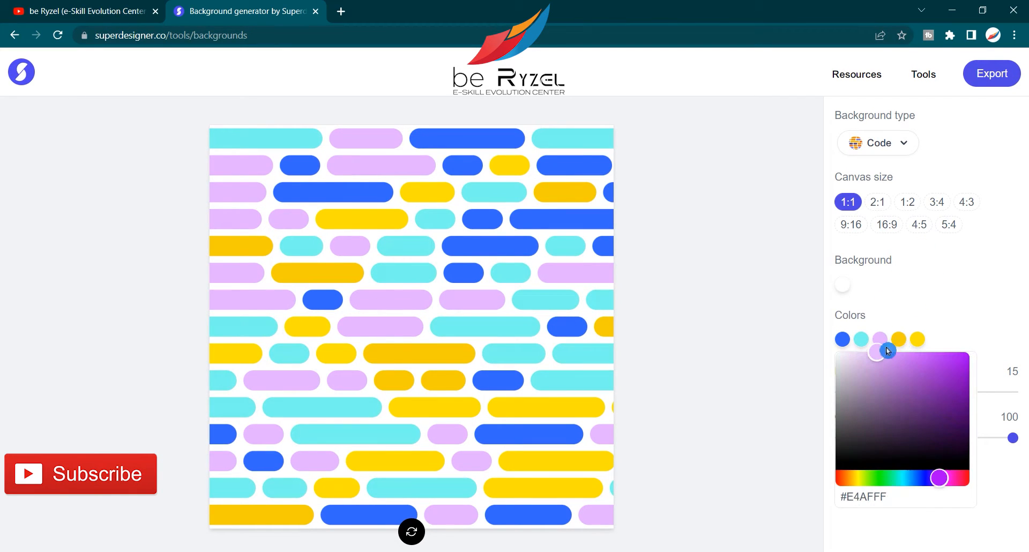
{"action": "left_click", "coordinate": [962, 478]}
{"action": "left_click_drag", "start_coordinate": [949, 417], "coordinate": [967, 365]}
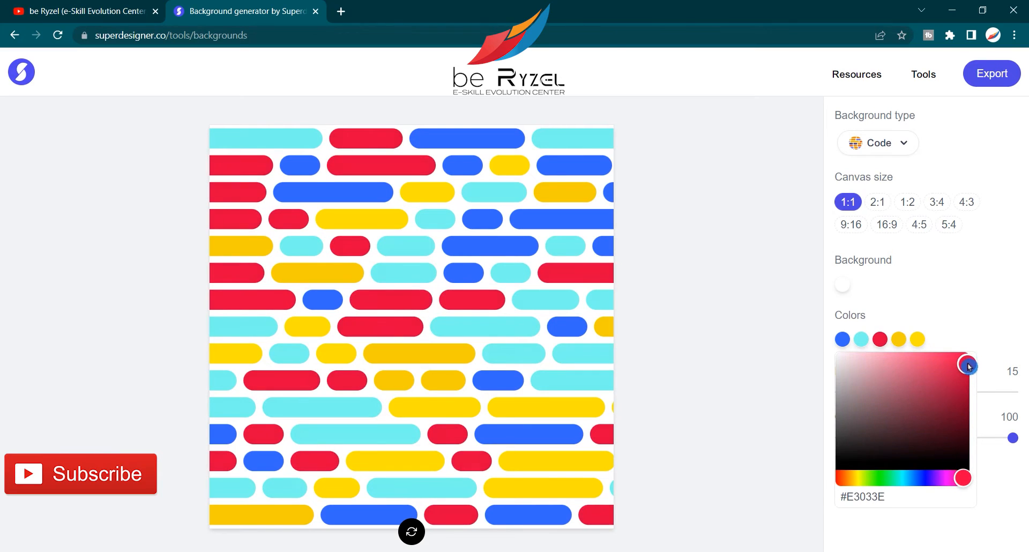
{"action": "left_click", "coordinate": [973, 339]}
- Change the Code pattern's fourth color to hot pink and its fifth color to bright green
{"action": "left_click", "coordinate": [956, 478]}
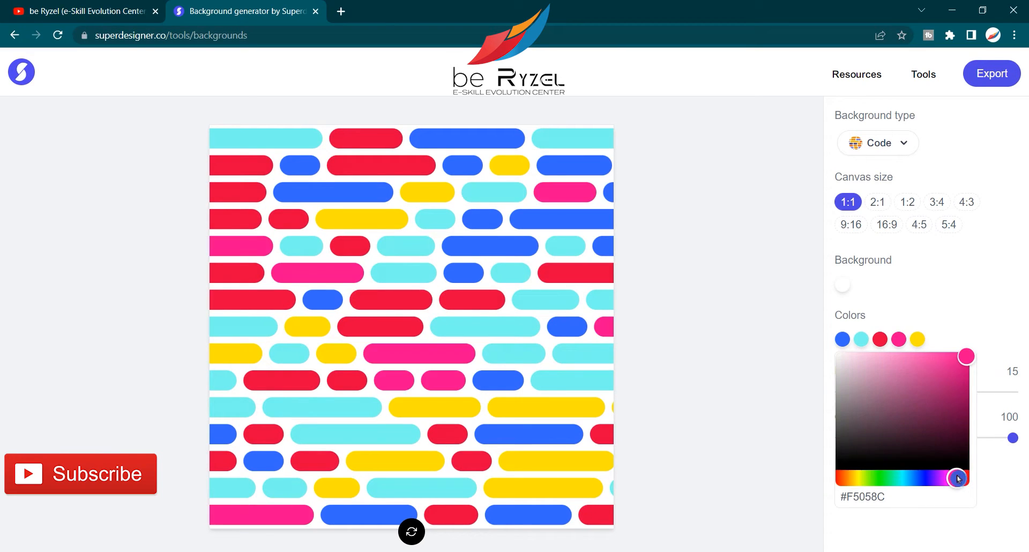
{"action": "left_click_drag", "start_coordinate": [951, 442], "coordinate": [956, 346]}
{"action": "left_click", "coordinate": [973, 315]}
{"action": "left_click", "coordinate": [918, 349]}
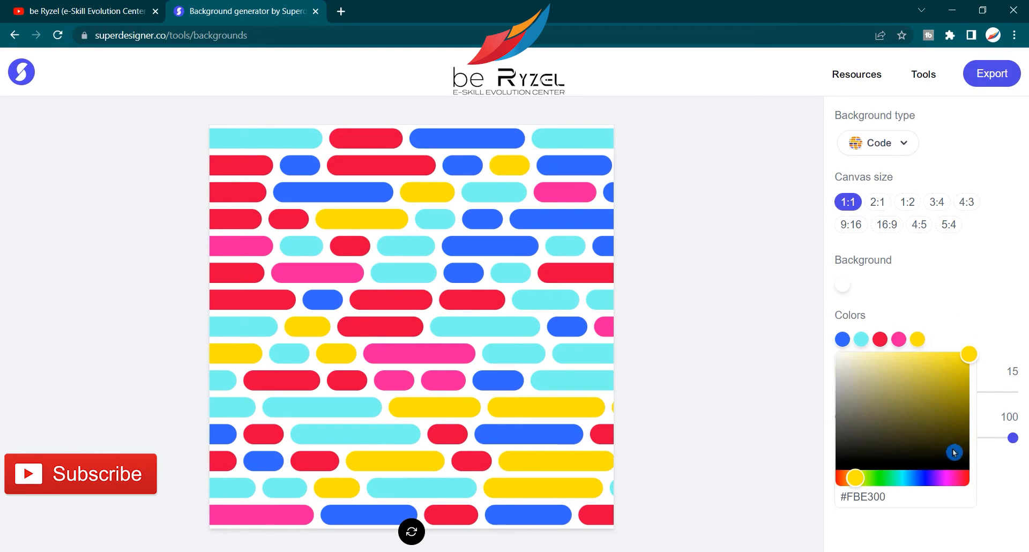
{"action": "left_click_drag", "start_coordinate": [933, 475], "coordinate": [876, 478]}
{"action": "left_click", "coordinate": [931, 432]}
{"action": "left_click_drag", "start_coordinate": [932, 432], "coordinate": [969, 353]}
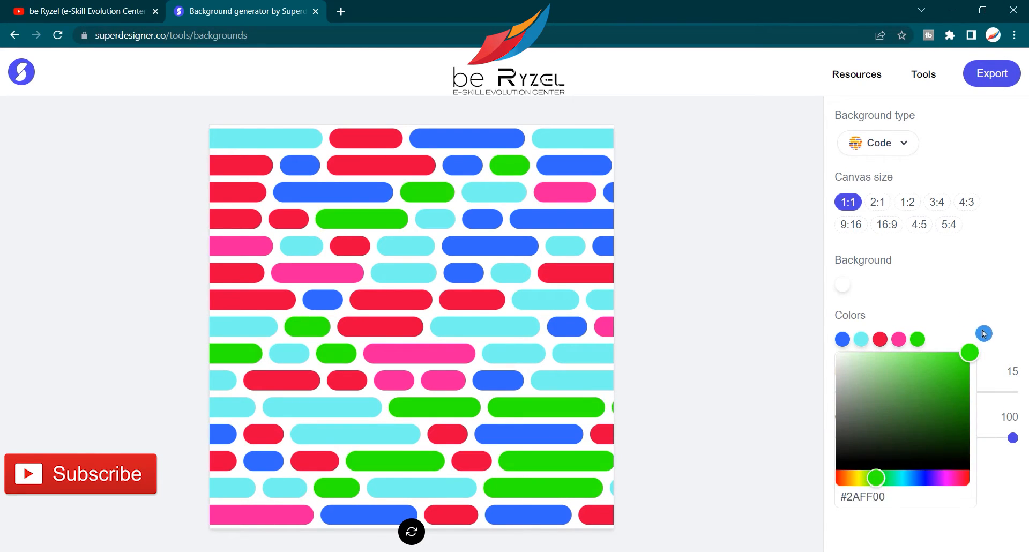
{"action": "left_click", "coordinate": [991, 323]}
- Try other layer and opacity settings on the Code pattern, returning to 15 layers and 100 opacity
{"action": "mouse_move", "coordinate": [895, 395]}
{"action": "left_mouse_down"}
{"action": "mouse_move", "coordinate": [948, 398]}
{"action": "mouse_move", "coordinate": [868, 399]}
{"action": "mouse_move", "coordinate": [892, 400]}
{"action": "left_mouse_up"}
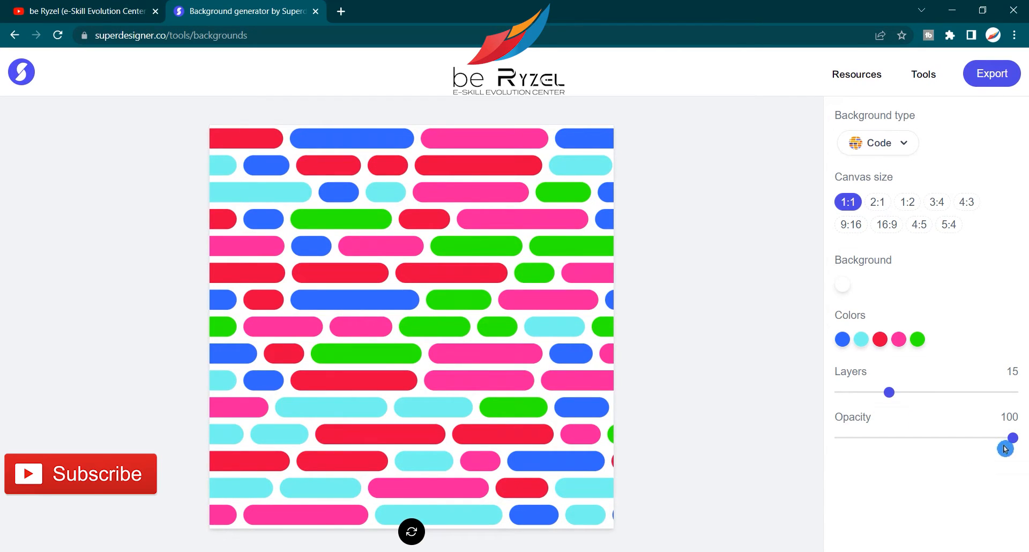
{"action": "mouse_move", "coordinate": [1014, 445]}
{"action": "left_mouse_down"}
{"action": "mouse_move", "coordinate": [840, 443]}
{"action": "mouse_move", "coordinate": [1026, 447]}
{"action": "left_mouse_up"}
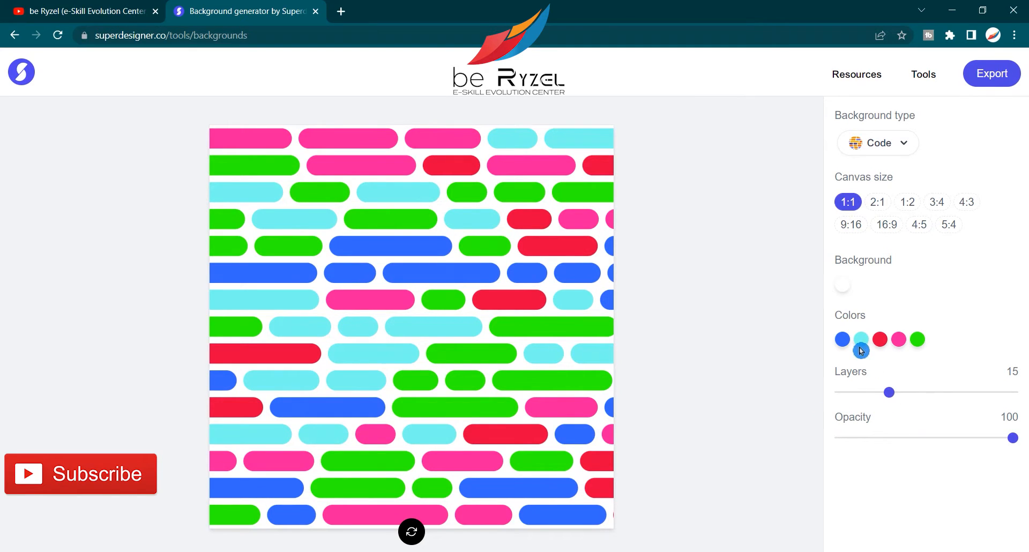
- Set the background color behind the Code pattern to black, #000000
{"action": "left_click", "coordinate": [852, 296]}
{"action": "left_click_drag", "start_coordinate": [884, 318], "coordinate": [951, 408]}
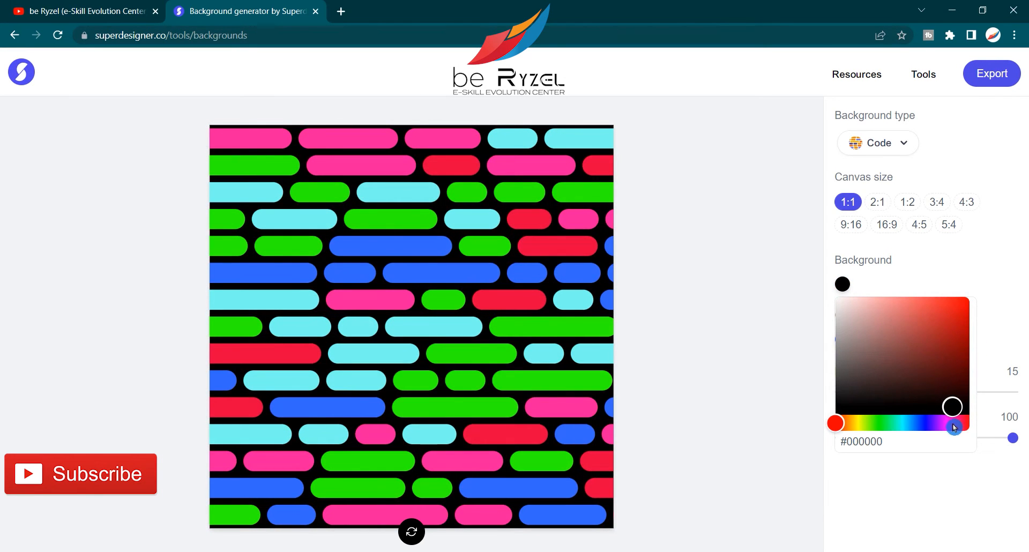
{"action": "left_click", "coordinate": [785, 358]}
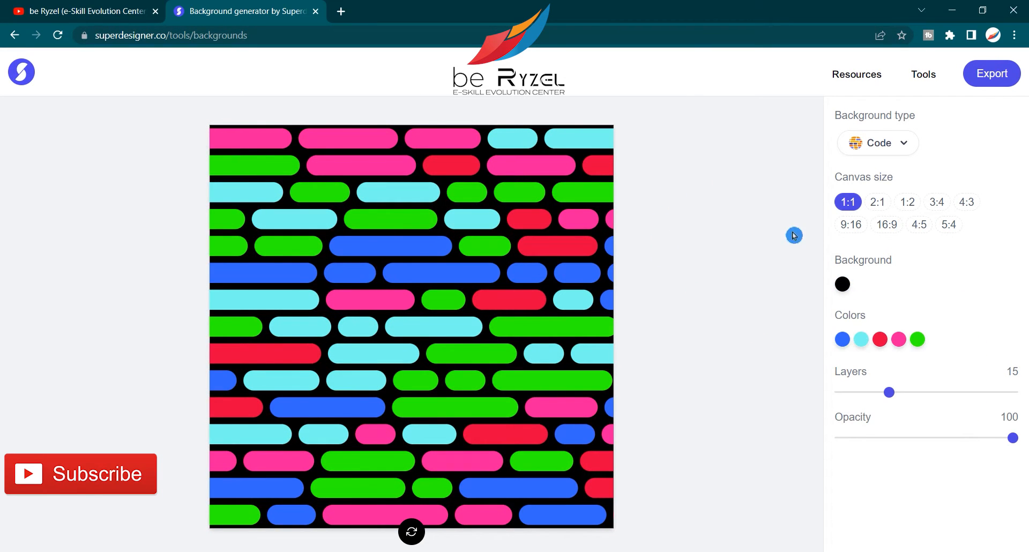
- Export the Code background as an SVG at 1x scale
{"action": "left_click", "coordinate": [993, 73]}
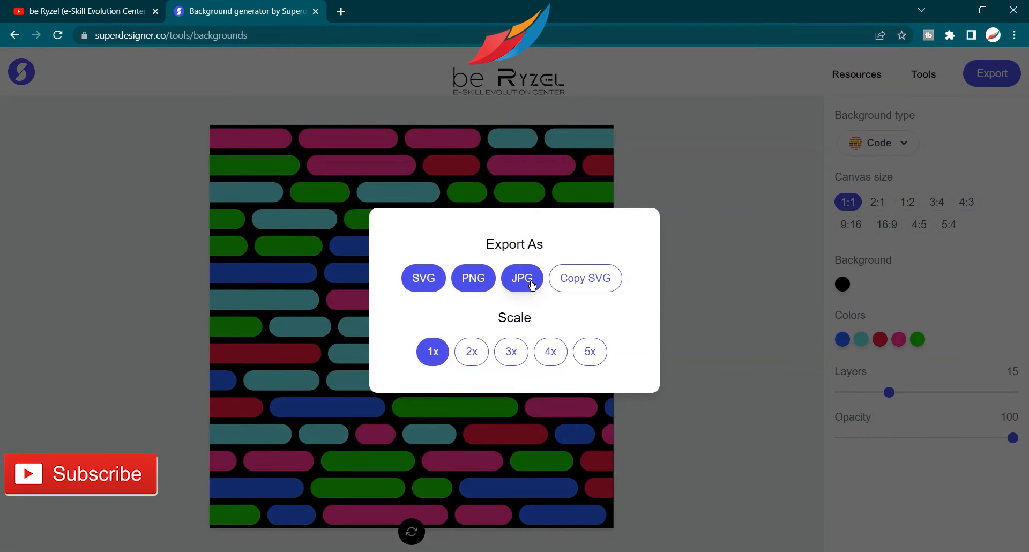
{"action": "left_click", "coordinate": [421, 288]}
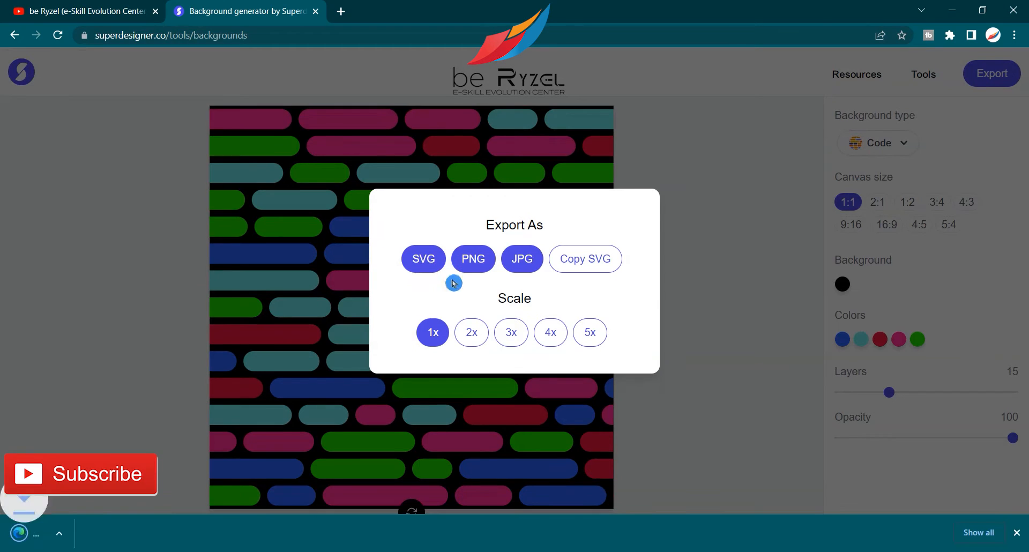
- Export the Code background as PNG and as JPG at 1x scale, and inspect the exported JPG up close
{"action": "left_click", "coordinate": [471, 263]}
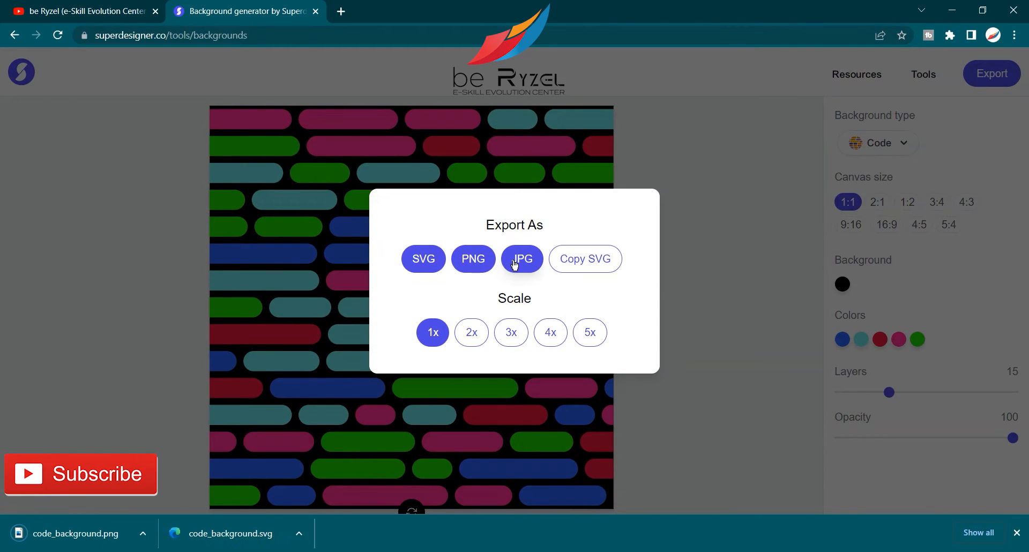
{"action": "left_click", "coordinate": [519, 260]}
{"action": "left_click", "coordinate": [137, 523]}
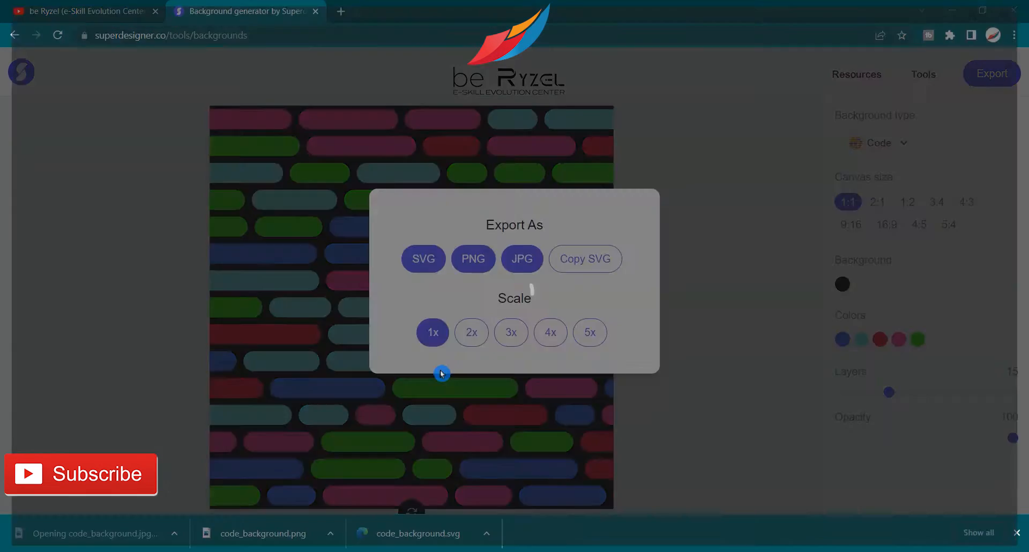
{"action": "scroll", "coordinate": [602, 292], "scroll_direction": "up", "scroll_amount": 4}
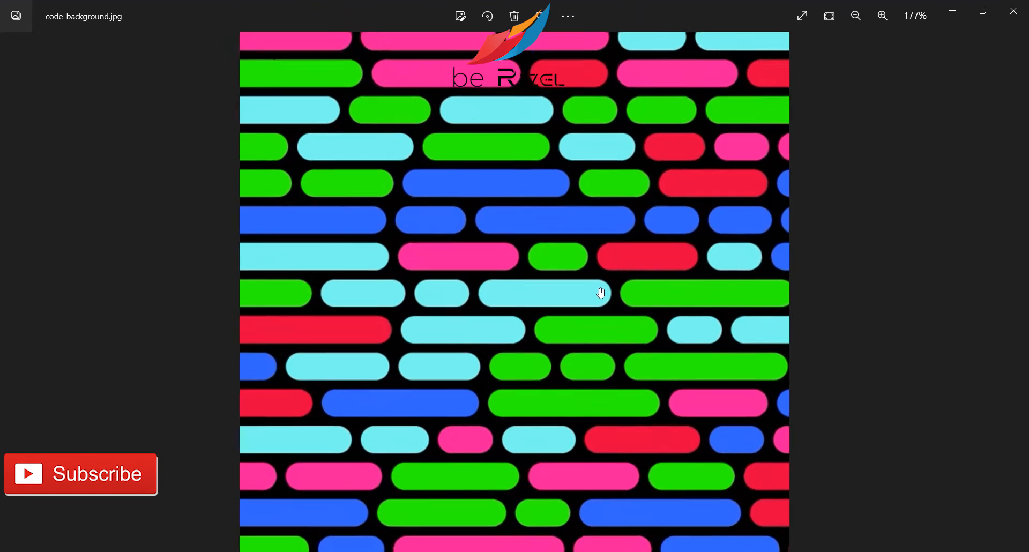
{"action": "scroll", "coordinate": [602, 292], "scroll_direction": "down", "scroll_amount": 2}
{"action": "left_click", "coordinate": [1013, 10]}
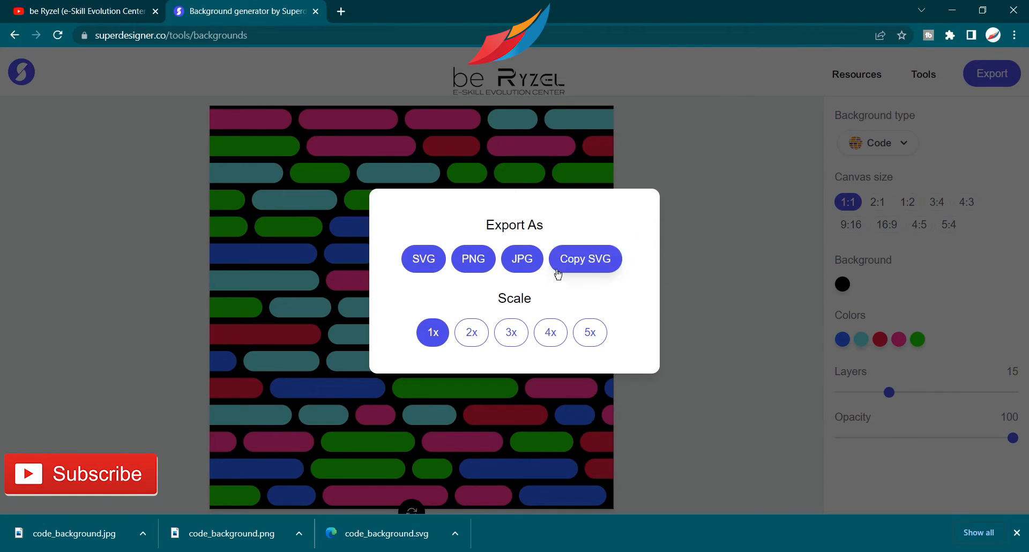
- Set the export scale to 2x, leave the export options and return to the design tools page
{"action": "left_click", "coordinate": [457, 337]}
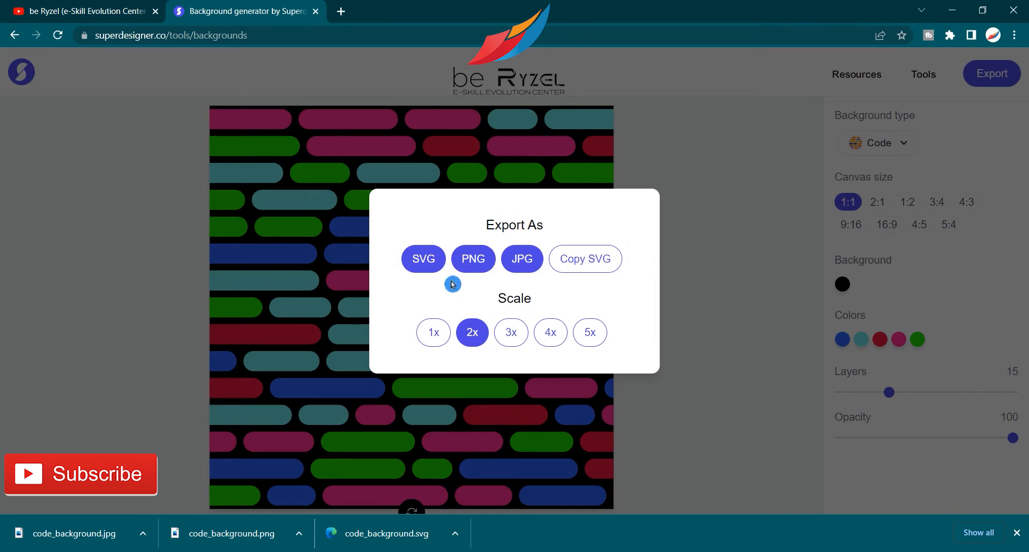
{"action": "left_click", "coordinate": [675, 371]}
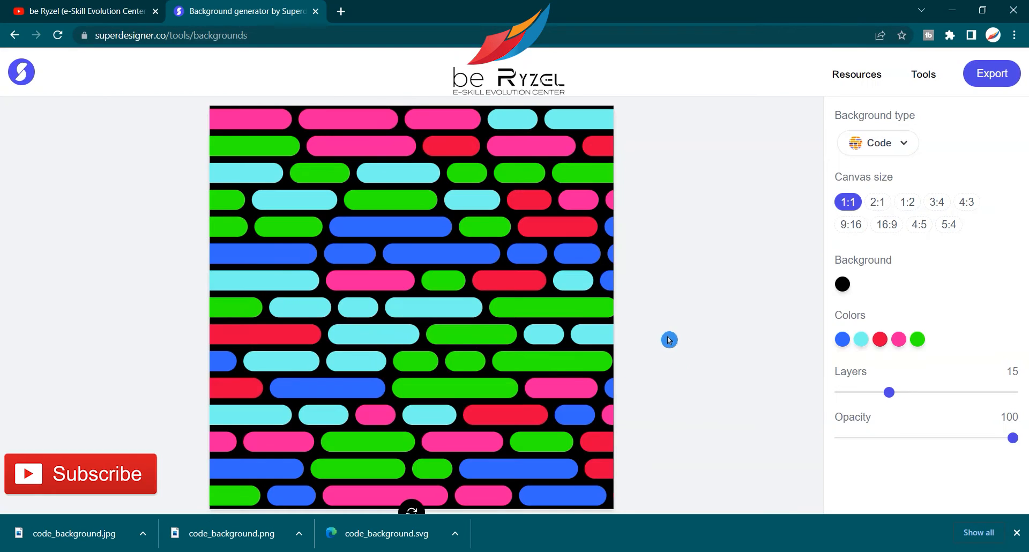
{"action": "left_click", "coordinate": [13, 34]}
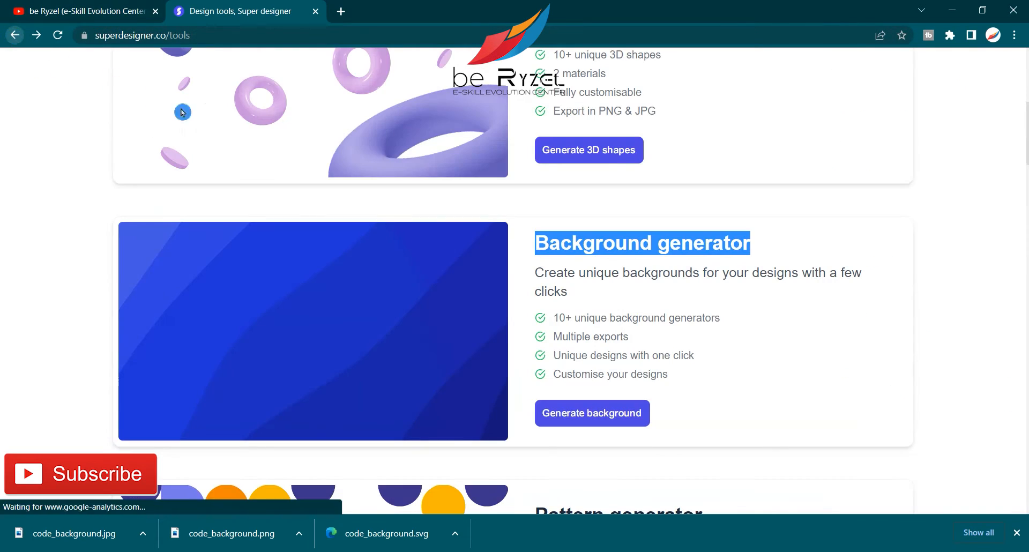
- Find the Pattern generator among the design tools and open it in a new browser tab
{"action": "scroll", "coordinate": [381, 274], "scroll_direction": "down", "scroll_amount": 4}
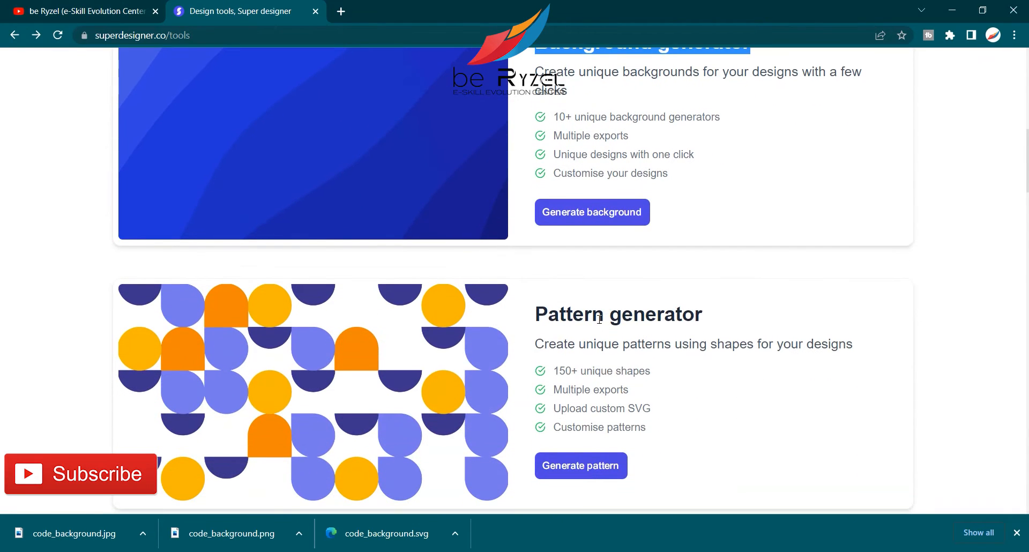
{"action": "left_click_drag", "start_coordinate": [609, 316], "coordinate": [599, 319]}
{"action": "triple_click", "coordinate": [599, 319]}
{"action": "left_click", "coordinate": [600, 319]}
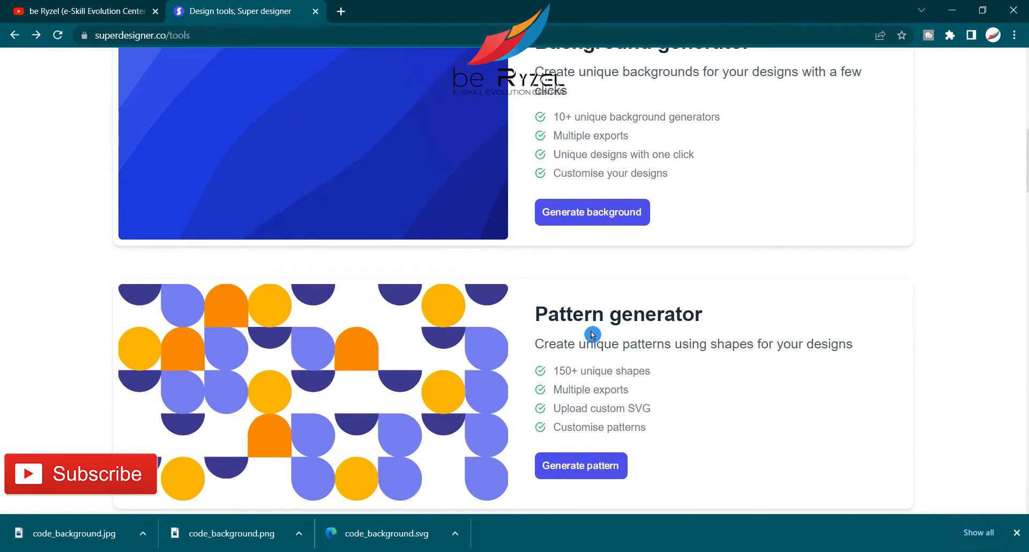
{"action": "scroll", "coordinate": [595, 343], "scroll_direction": "down", "scroll_amount": 1}
{"action": "right_click", "coordinate": [600, 397]}
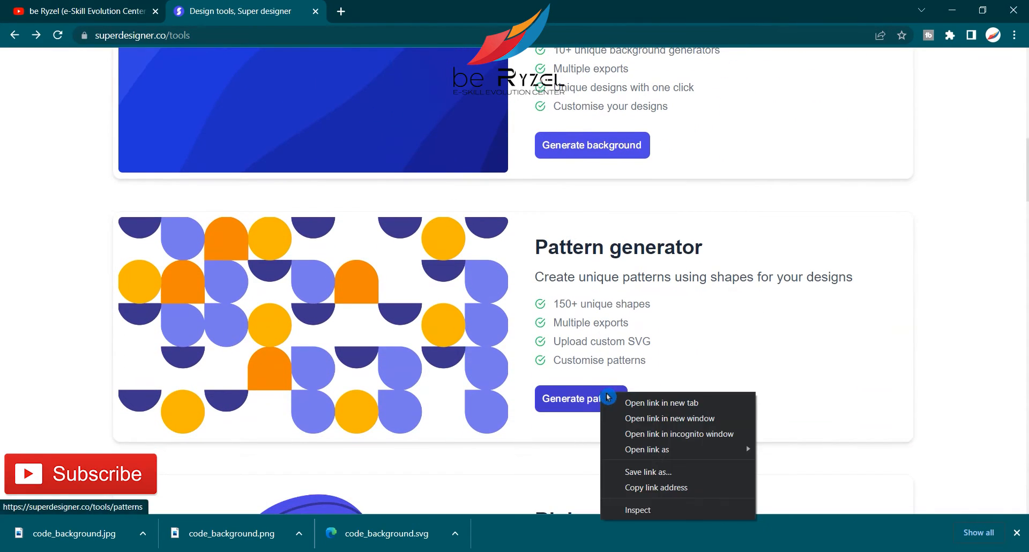
{"action": "left_click", "coordinate": [633, 403]}
{"action": "key", "text": "ctrl+Tab"}
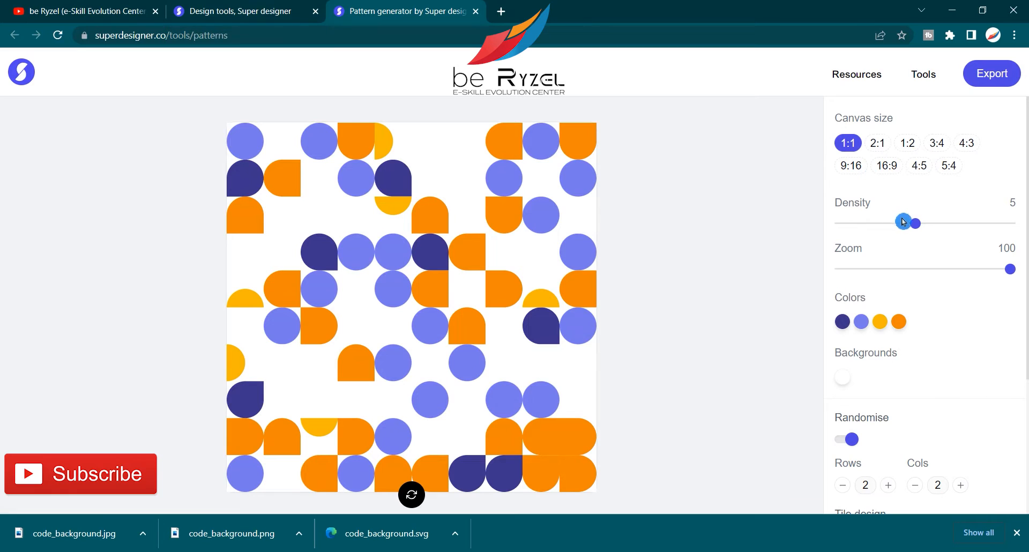
- Set the pattern's density to 6 and its zoom to 100
{"action": "left_click_drag", "start_coordinate": [914, 228], "coordinate": [940, 230]}
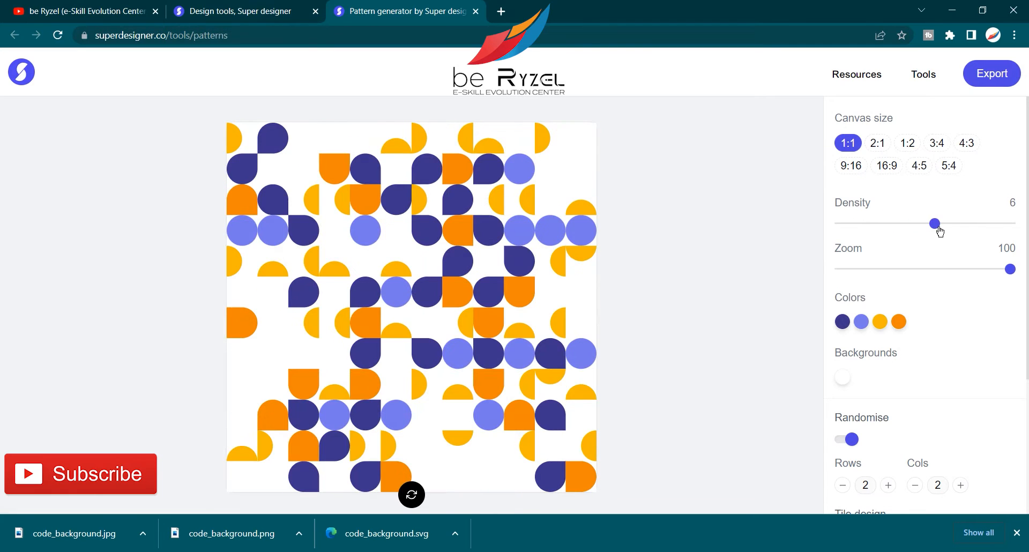
{"action": "mouse_move", "coordinate": [1011, 275]}
{"action": "left_mouse_down"}
{"action": "mouse_move", "coordinate": [957, 276]}
{"action": "mouse_move", "coordinate": [1012, 277]}
{"action": "left_mouse_up"}
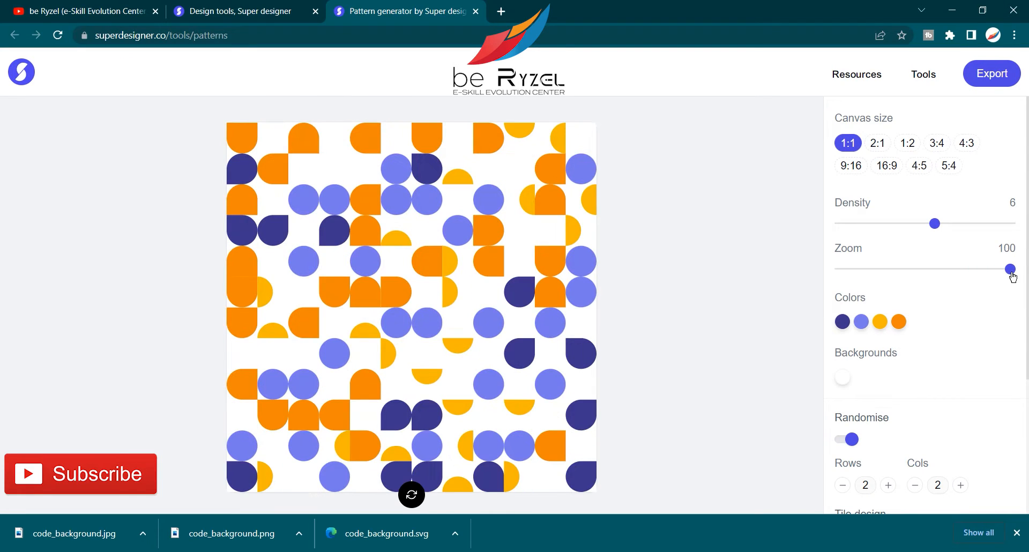
- Try light blue, #02D8FF, as the pattern's first color
{"action": "left_click", "coordinate": [848, 331]}
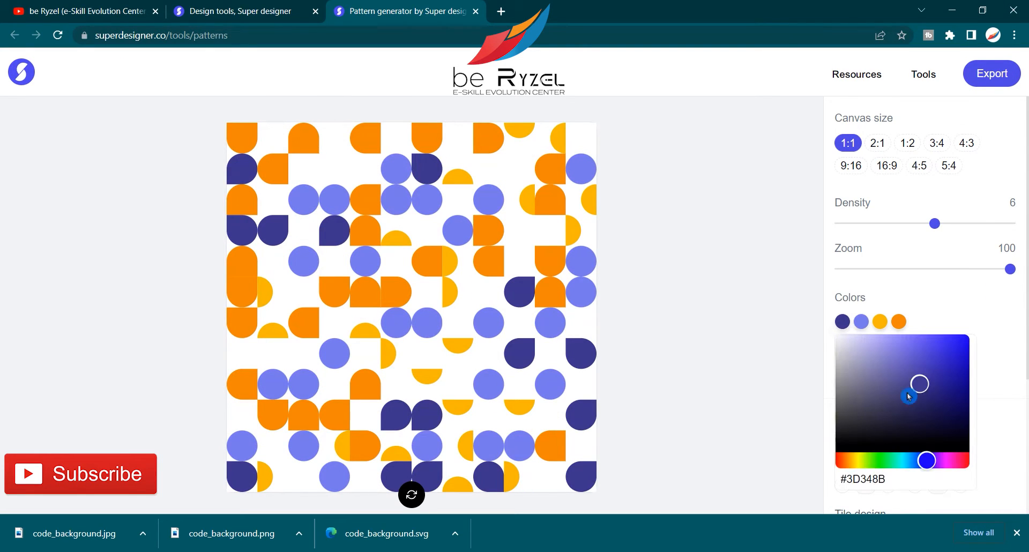
{"action": "left_click", "coordinate": [907, 459]}
{"action": "left_click_drag", "start_coordinate": [920, 383], "coordinate": [964, 335]}
{"action": "left_click", "coordinate": [969, 324]}
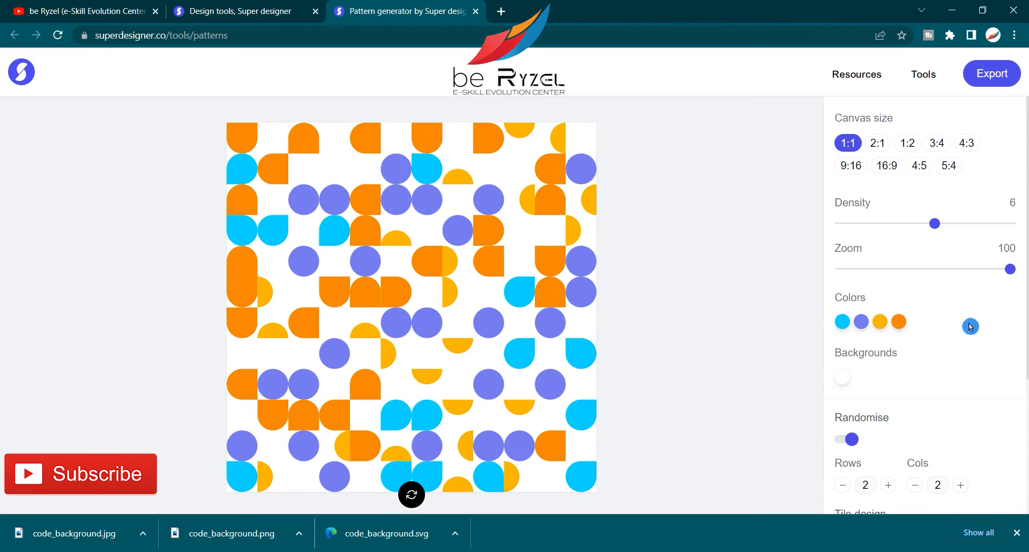
- Change the pattern's second color to a fully saturated bright red
{"action": "left_click", "coordinate": [859, 323]}
{"action": "left_click_drag", "start_coordinate": [952, 457], "coordinate": [835, 460]}
{"action": "left_click_drag", "start_coordinate": [920, 377], "coordinate": [971, 334]}
- Change the pattern's first color to bright green
{"action": "left_click", "coordinate": [841, 323]}
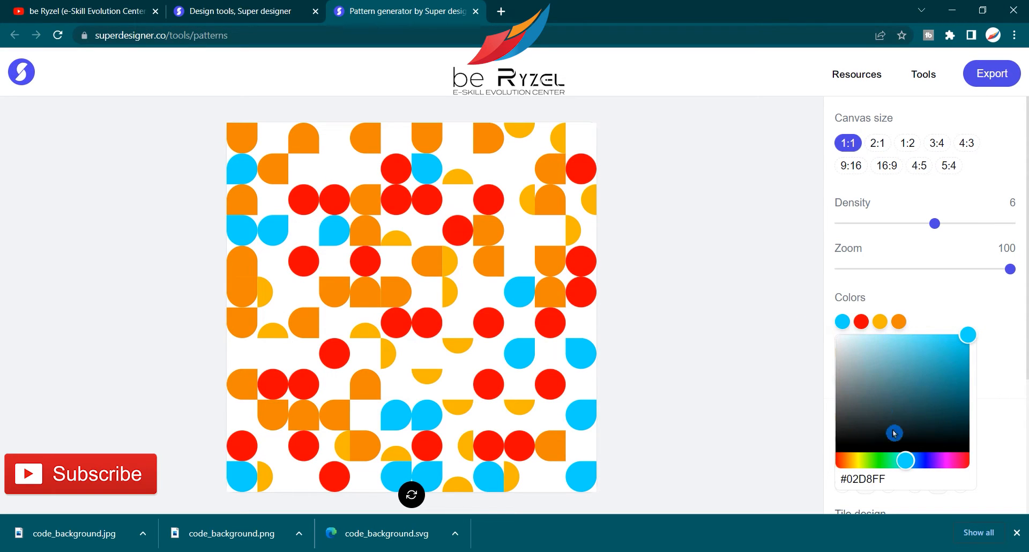
{"action": "left_click_drag", "start_coordinate": [905, 460], "coordinate": [879, 460]}
{"action": "left_click_drag", "start_coordinate": [906, 408], "coordinate": [971, 333]}
{"action": "left_click", "coordinate": [975, 316]}
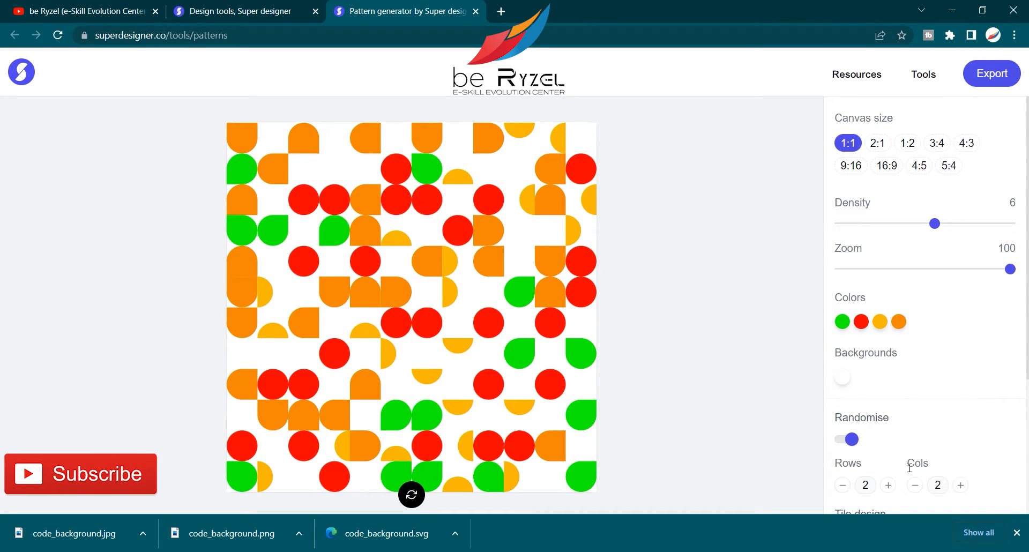
- Change the pattern's third color to yellow and its fourth color to deep blue, #2B00F2
{"action": "left_click", "coordinate": [882, 324]}
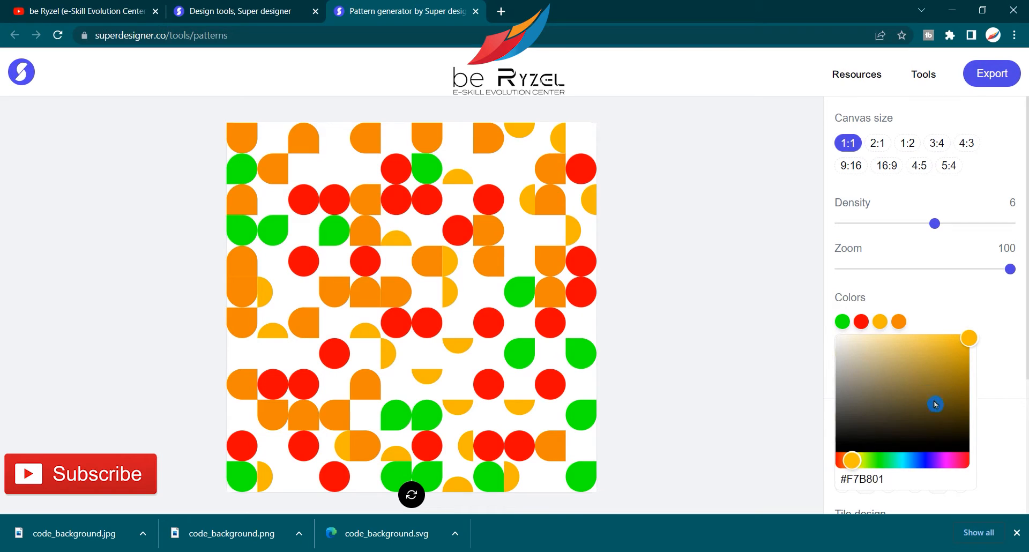
{"action": "left_click", "coordinate": [860, 461]}
{"action": "left_click", "coordinate": [899, 322]}
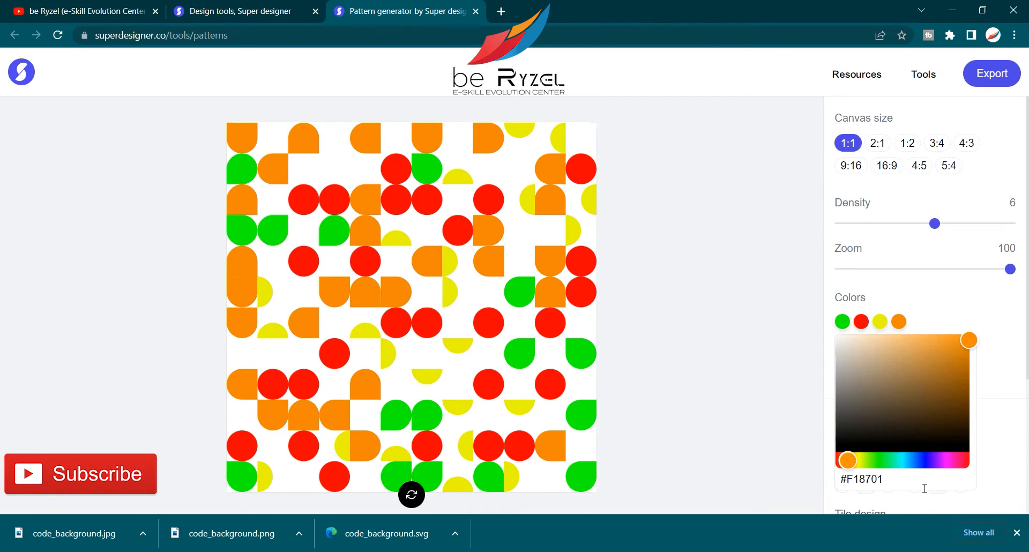
{"action": "left_click", "coordinate": [928, 461]}
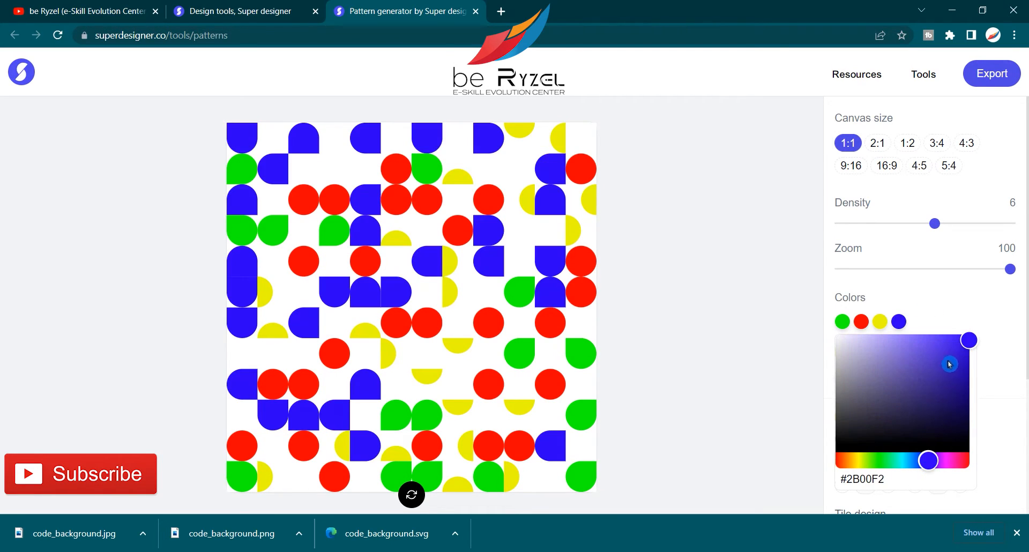
{"action": "left_click", "coordinate": [952, 310]}
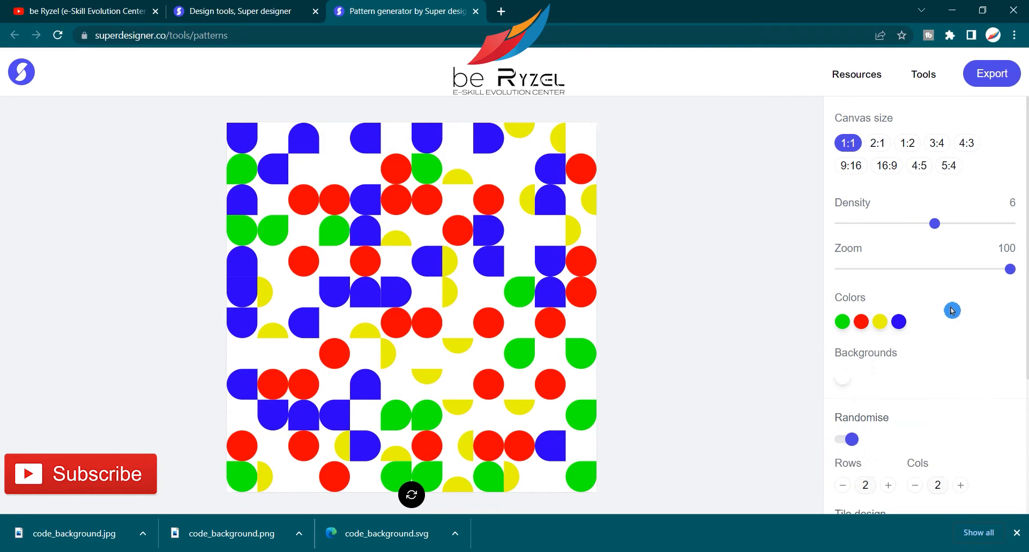
- Change the pattern's background color to a very dark, nearly black gray
{"action": "scroll", "coordinate": [922, 332], "scroll_direction": "down", "scroll_amount": 2}
{"action": "left_click", "coordinate": [856, 260]}
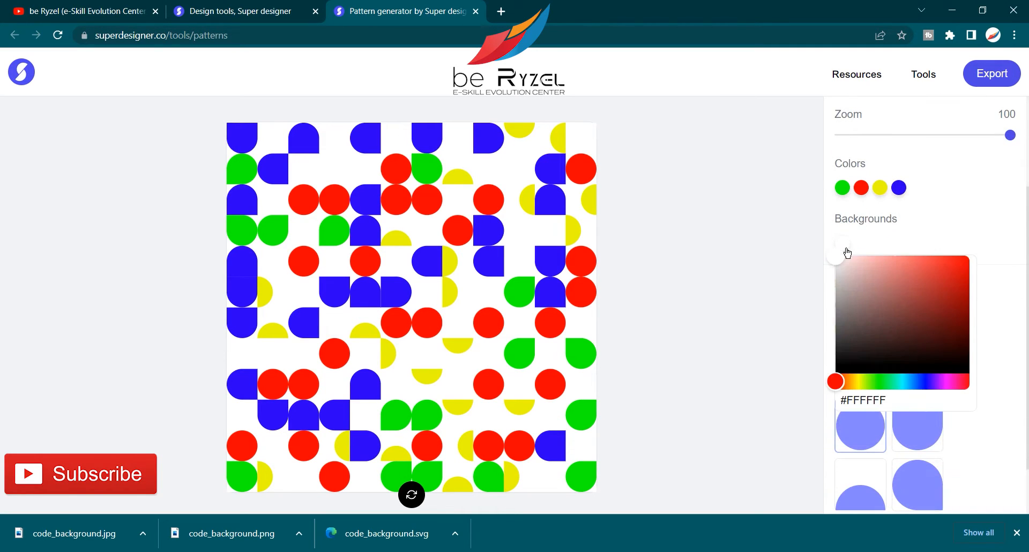
{"action": "left_click_drag", "start_coordinate": [892, 290], "coordinate": [831, 352]}
{"action": "left_click", "coordinate": [774, 325]}
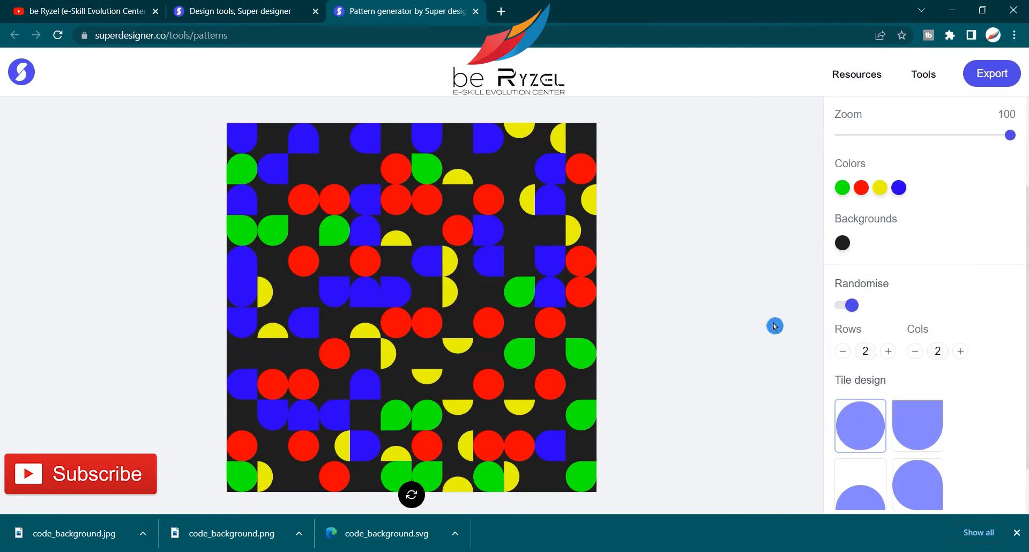
- Try other row and column counts on the randomised pattern, returning to 2 rows and 2 columns
{"action": "left_click", "coordinate": [887, 351]}
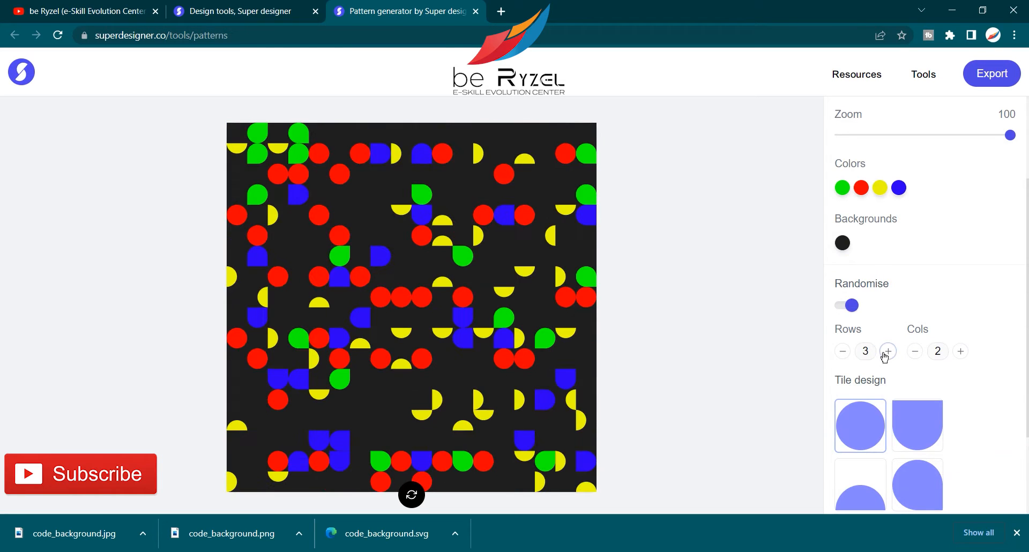
{"action": "left_click", "coordinate": [844, 351]}
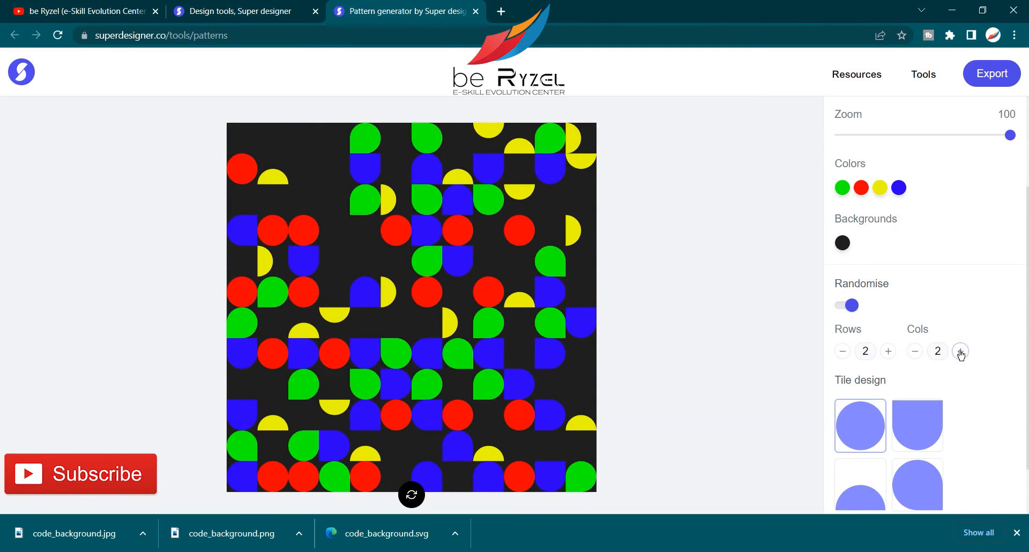
{"action": "left_click", "coordinate": [961, 352]}
{"action": "left_click", "coordinate": [917, 352]}
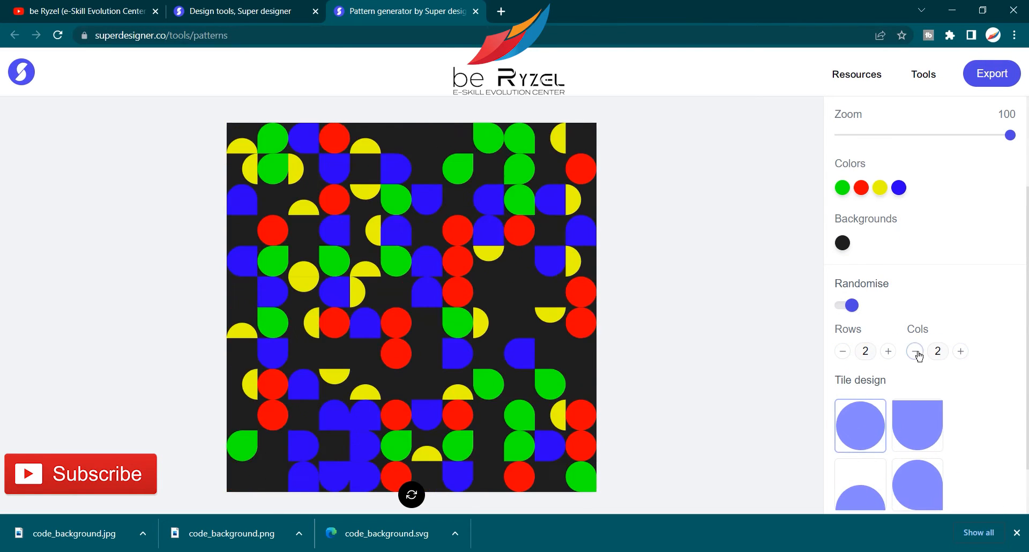
- Turn off Randomise and set the repeating tile design to 3 rows and 2 columns
{"action": "left_click", "coordinate": [916, 352]}
{"action": "left_click", "coordinate": [844, 305]}
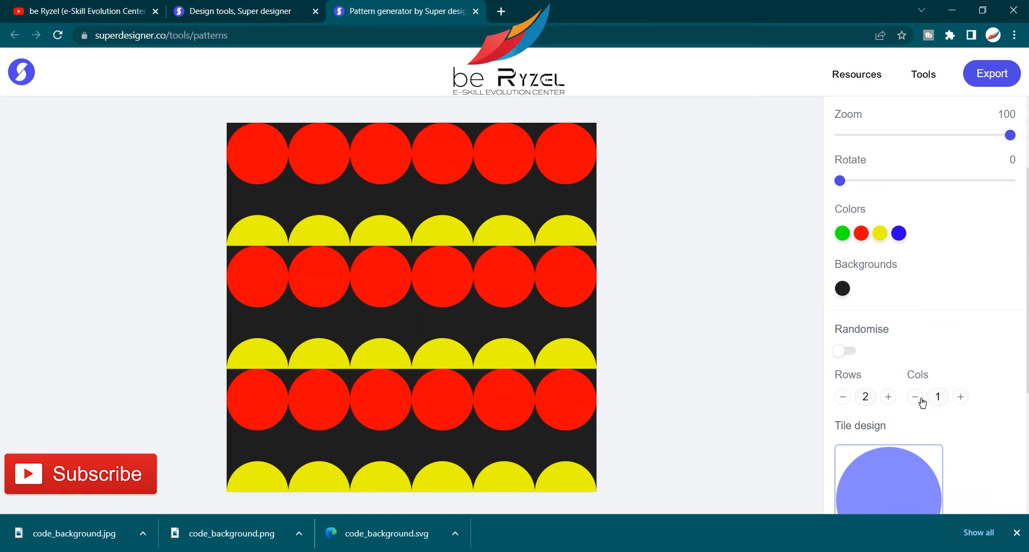
{"action": "left_click", "coordinate": [961, 397]}
{"action": "left_click", "coordinate": [843, 397]}
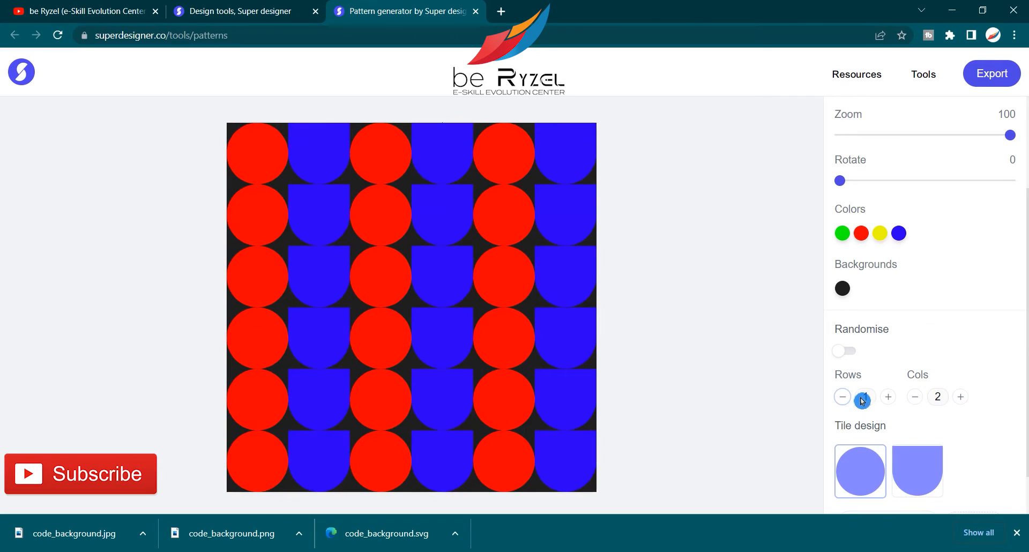
{"action": "left_click", "coordinate": [888, 397]}
{"action": "left_click", "coordinate": [887, 397]}
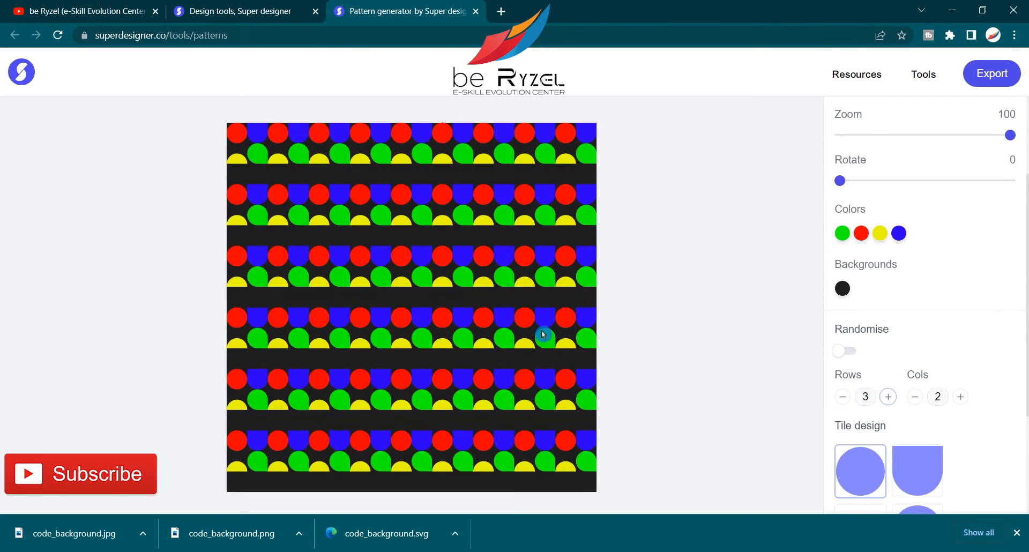
- Delete the half-circle tile from the second row of the tile design
{"action": "scroll", "coordinate": [922, 437], "scroll_direction": "down", "scroll_amount": 3}
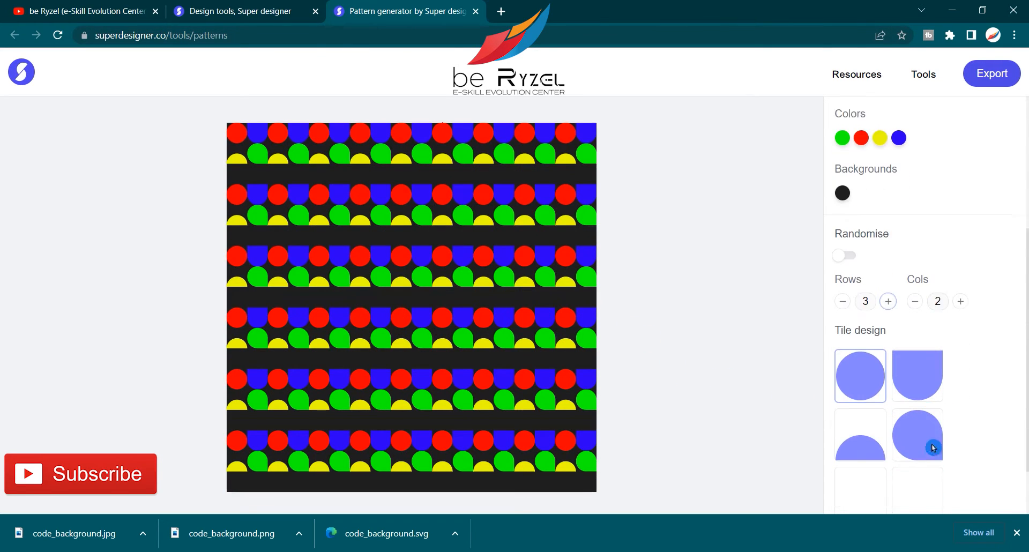
{"action": "left_click", "coordinate": [869, 418]}
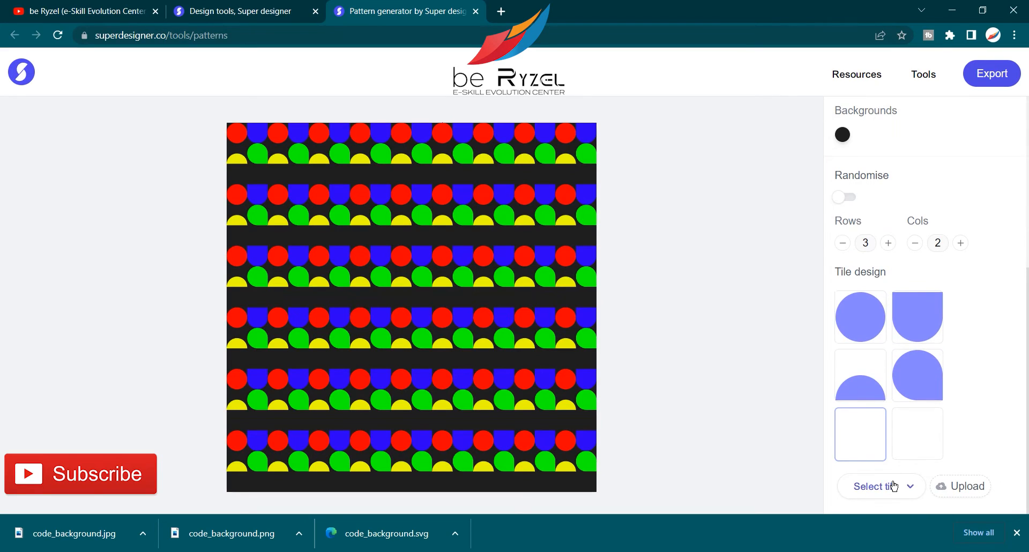
{"action": "left_click", "coordinate": [869, 393]}
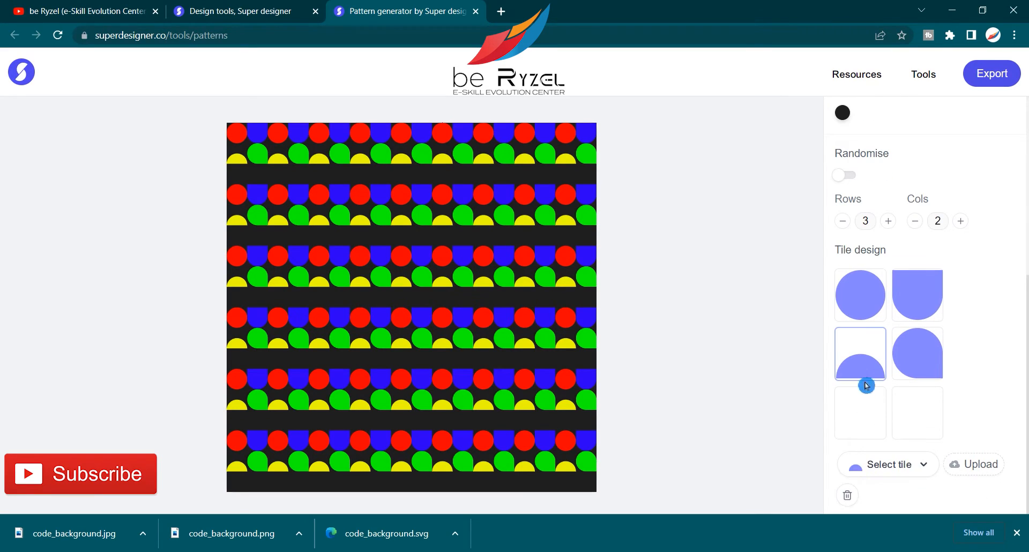
{"action": "left_click", "coordinate": [848, 496]}
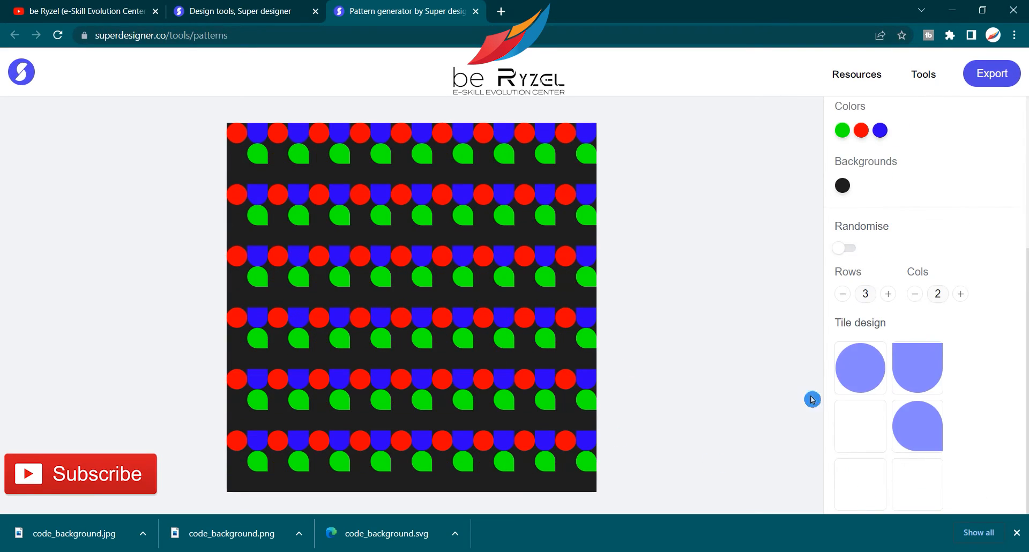
- Fill the empty second-row slot of the tile design with a circle shape from the tile library
{"action": "left_click", "coordinate": [866, 425]}
{"action": "left_click", "coordinate": [893, 486]}
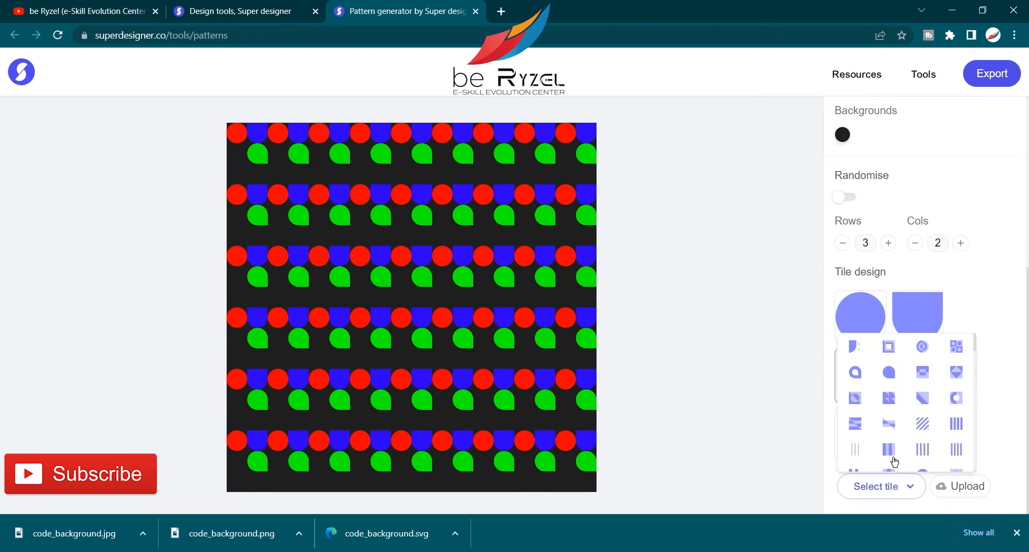
{"action": "scroll", "coordinate": [889, 428], "scroll_direction": "up", "scroll_amount": 5}
{"action": "left_click", "coordinate": [888, 393]}
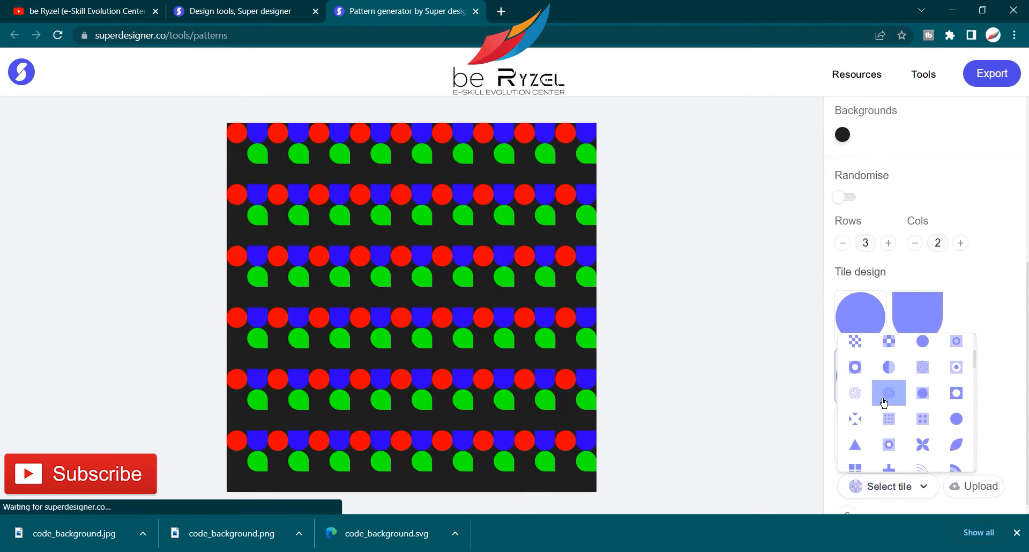
- Try a square tile with four dots in the first slot of the tile design's second row, with Randomise on
{"action": "left_click", "coordinate": [855, 418]}
{"action": "left_click", "coordinate": [922, 419]}
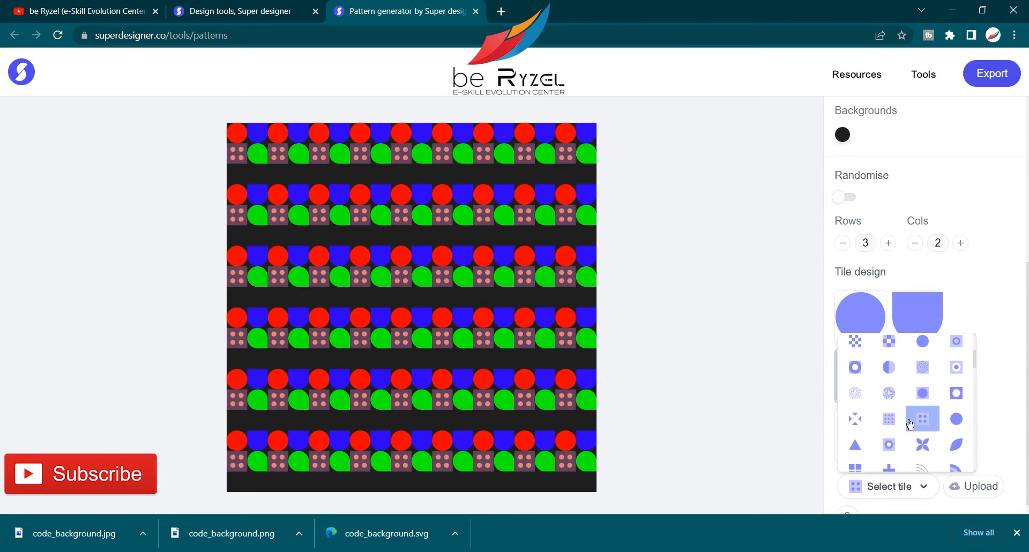
{"action": "left_click", "coordinate": [847, 198]}
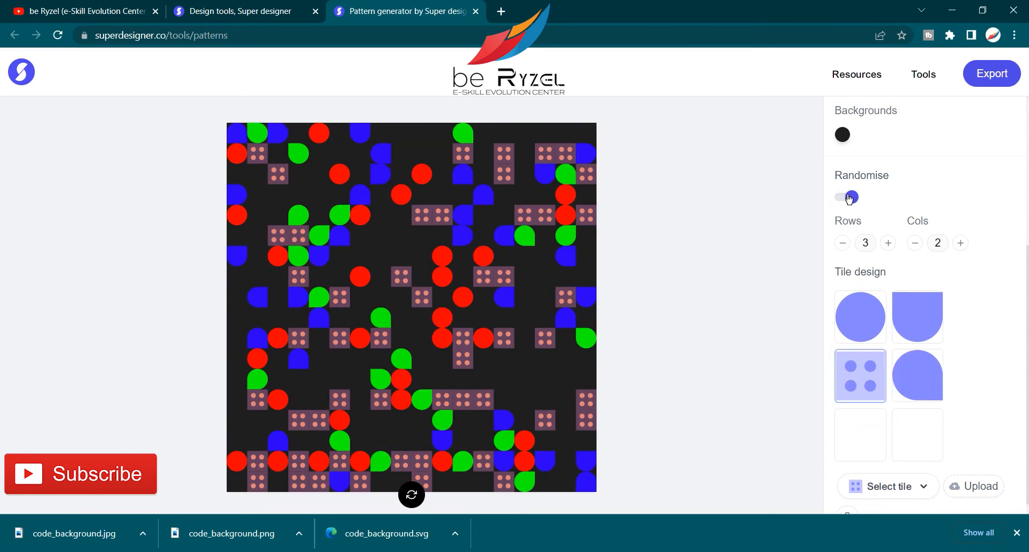
- Try four-petal, concentric-arc, quarter-ring and half-circle tiles in the first slot of the second row
{"action": "left_click", "coordinate": [911, 485]}
{"action": "left_click", "coordinate": [923, 449]}
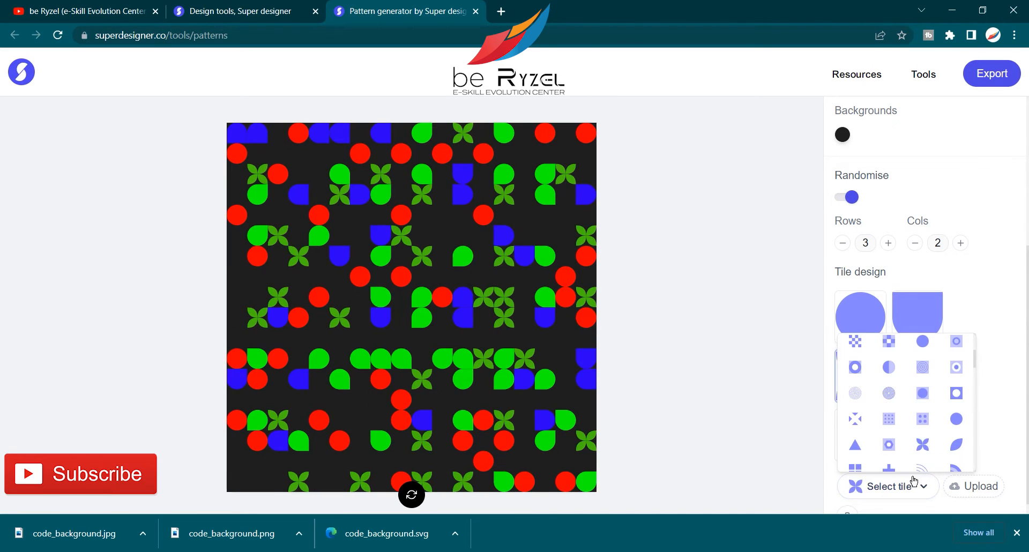
{"action": "left_click", "coordinate": [923, 468]}
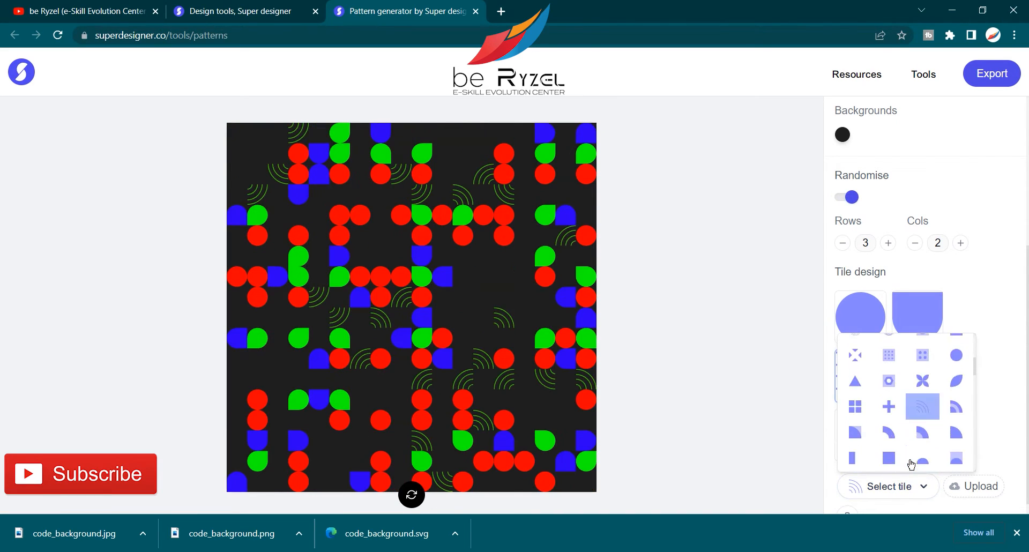
{"action": "scroll", "coordinate": [911, 460], "scroll_direction": "down", "scroll_amount": 1}
{"action": "left_click", "coordinate": [900, 443]}
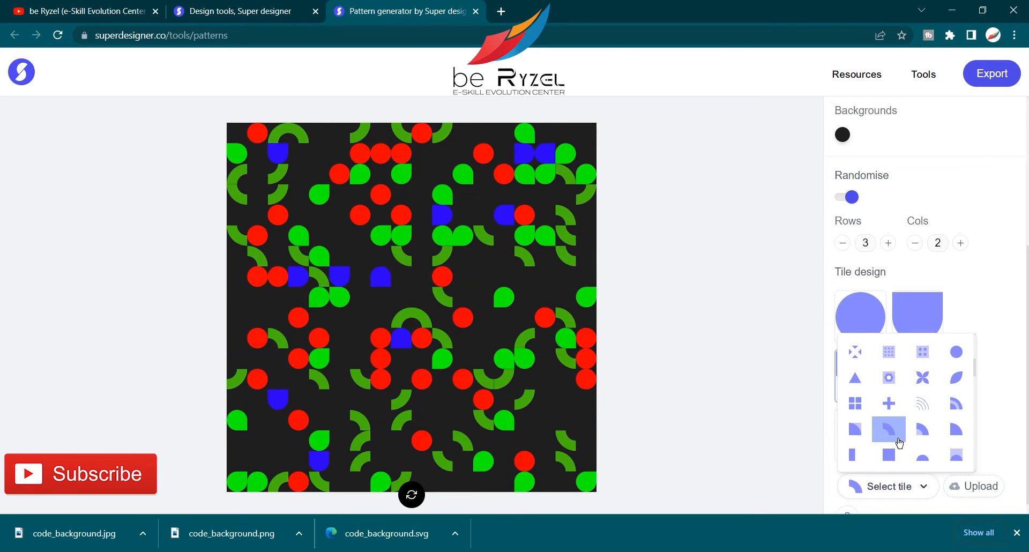
{"action": "left_click", "coordinate": [953, 461]}
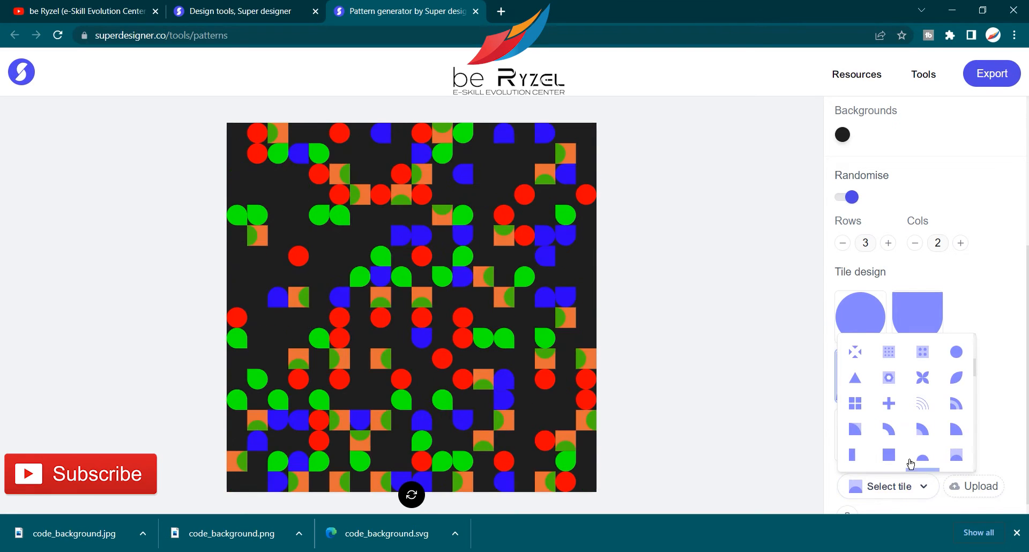
- Fill the first second-row slot with the tile of diagonal stripes and small squares, and turn off Randomise
{"action": "left_click", "coordinate": [894, 458]}
{"action": "scroll", "coordinate": [895, 460], "scroll_direction": "down", "scroll_amount": 2}
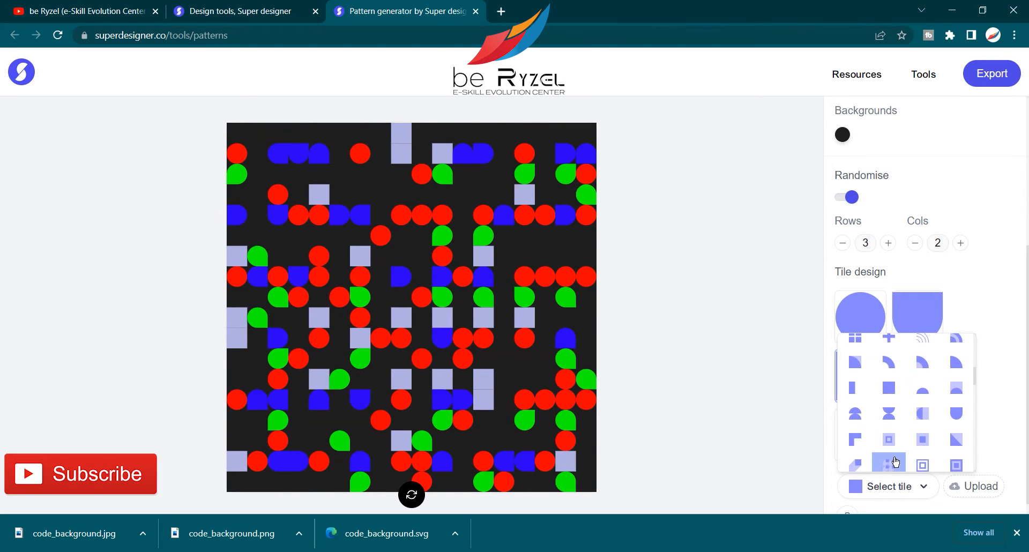
{"action": "left_click", "coordinate": [889, 463]}
{"action": "left_click", "coordinate": [824, 370]}
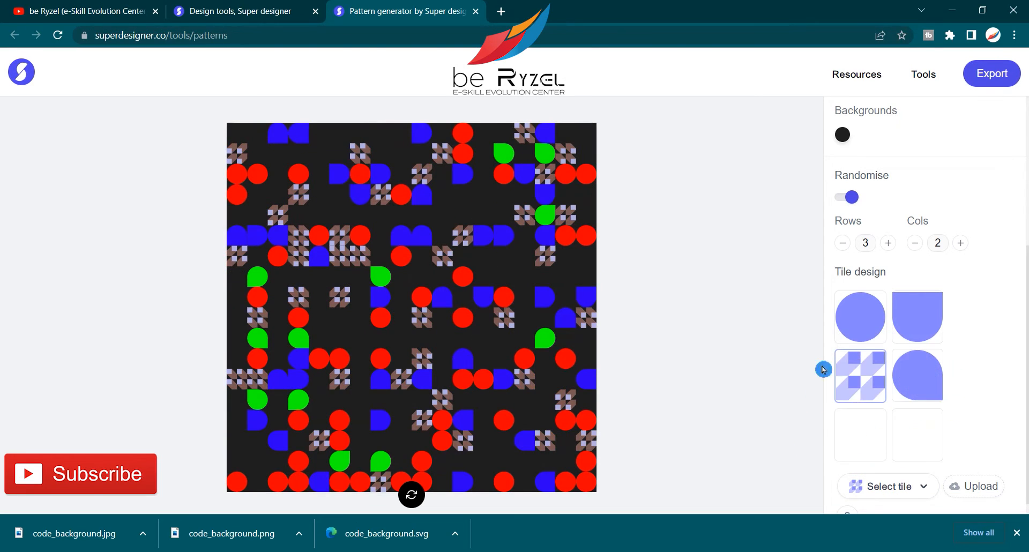
{"action": "left_click", "coordinate": [858, 215]}
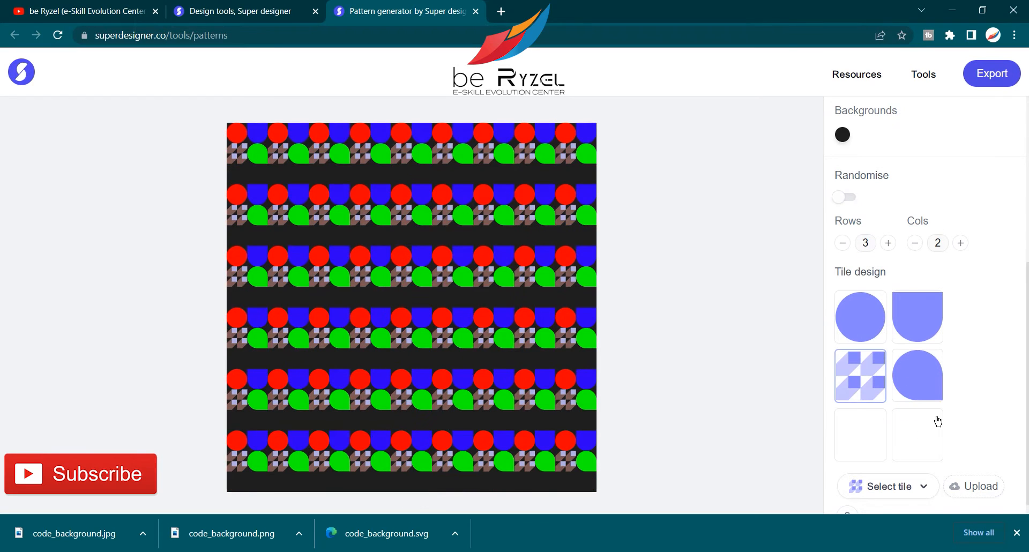
- Upload the custom star image into the first slot of the tile design's third row
{"action": "left_click", "coordinate": [884, 447]}
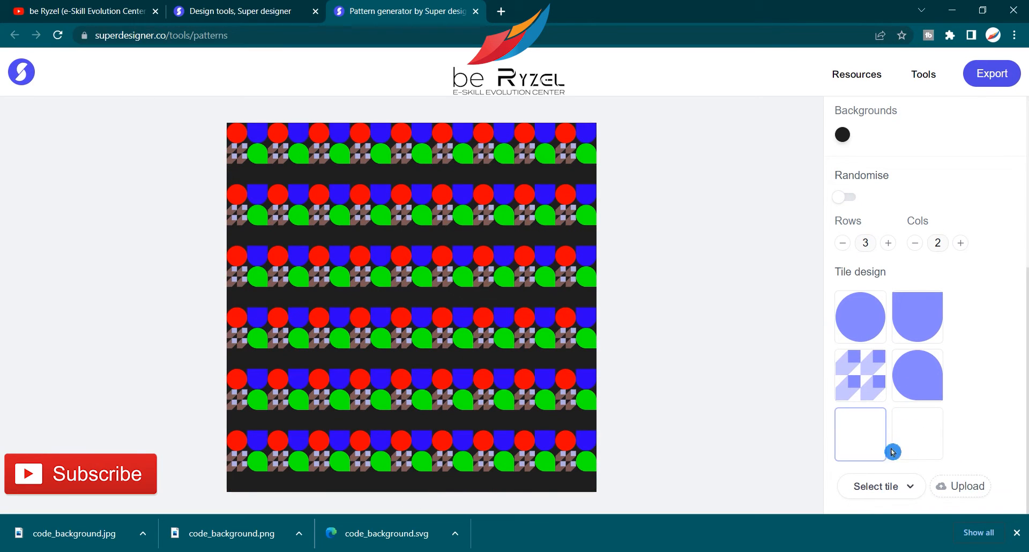
{"action": "left_click", "coordinate": [962, 485]}
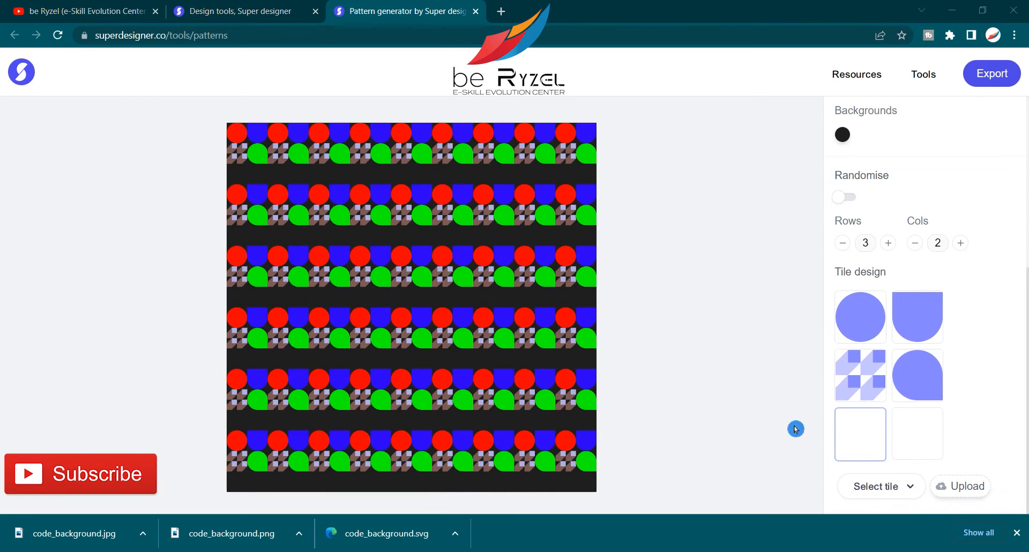
{"action": "double_click", "coordinate": [174, 107]}
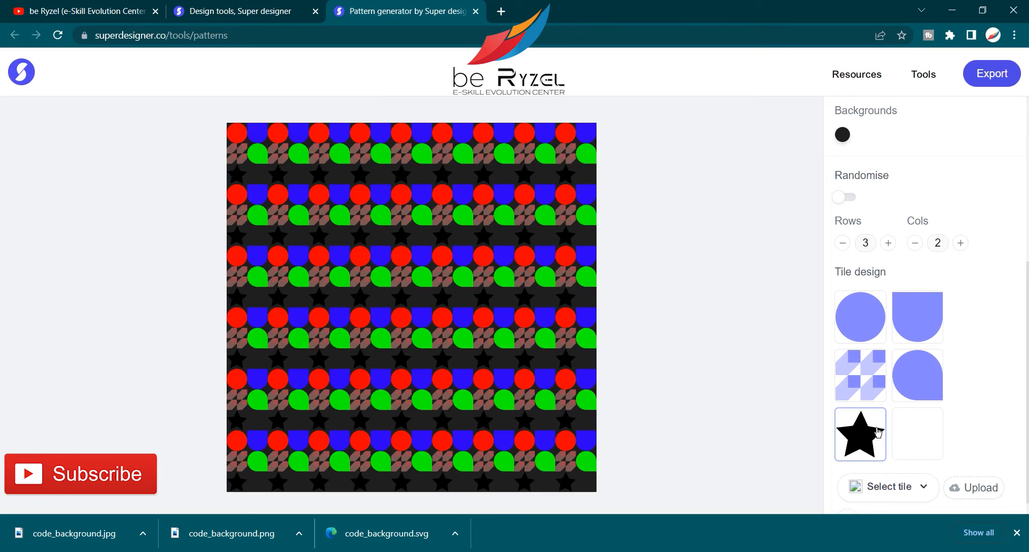
- Replace the teardrop tile in the second row of the tile design with the uploaded star image
{"action": "left_click", "coordinate": [873, 391]}
{"action": "left_click", "coordinate": [935, 392]}
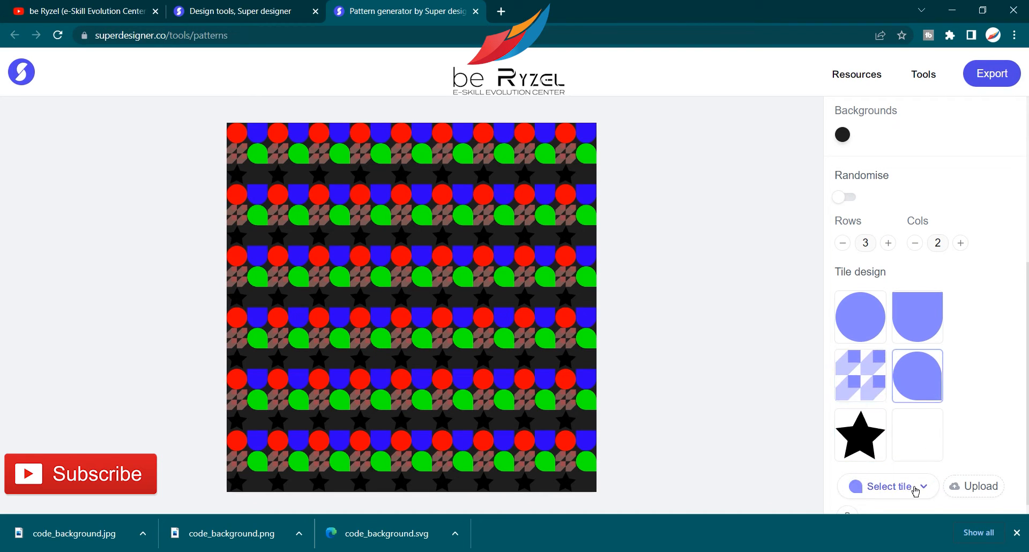
{"action": "scroll", "coordinate": [915, 490], "scroll_direction": "down", "scroll_amount": 1}
{"action": "left_click", "coordinate": [854, 499]}
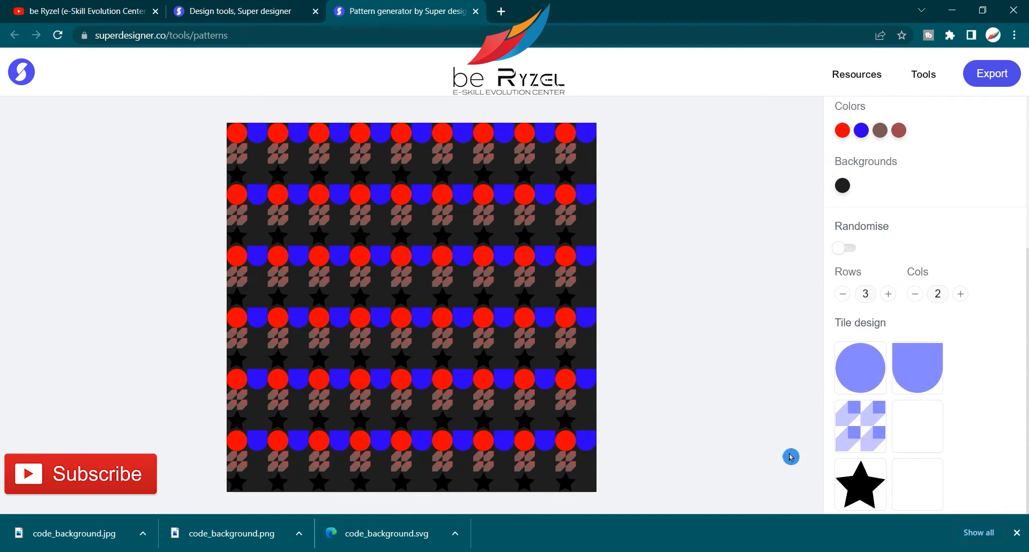
{"action": "scroll", "coordinate": [910, 438], "scroll_direction": "down", "scroll_amount": 1}
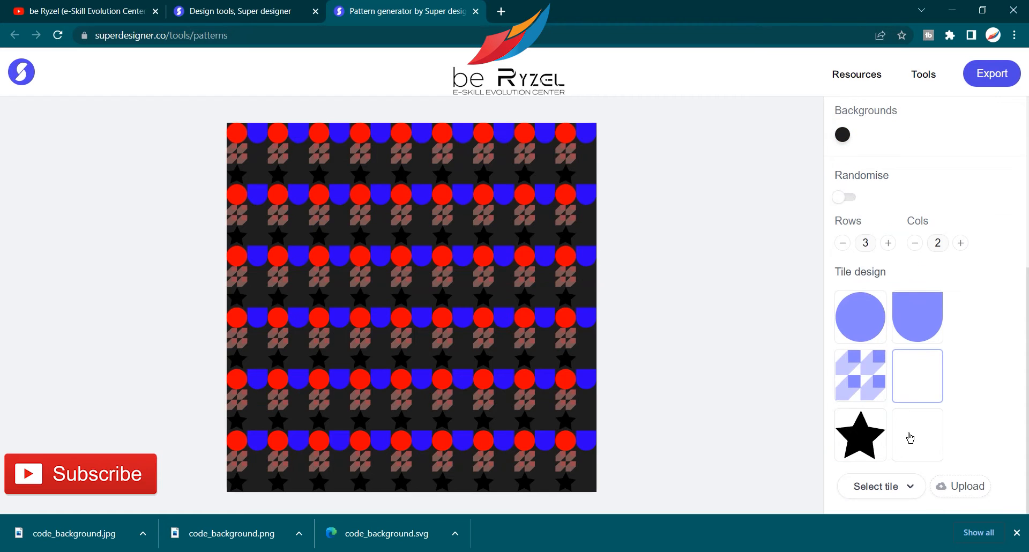
{"action": "left_click", "coordinate": [957, 486]}
{"action": "double_click", "coordinate": [158, 97]}
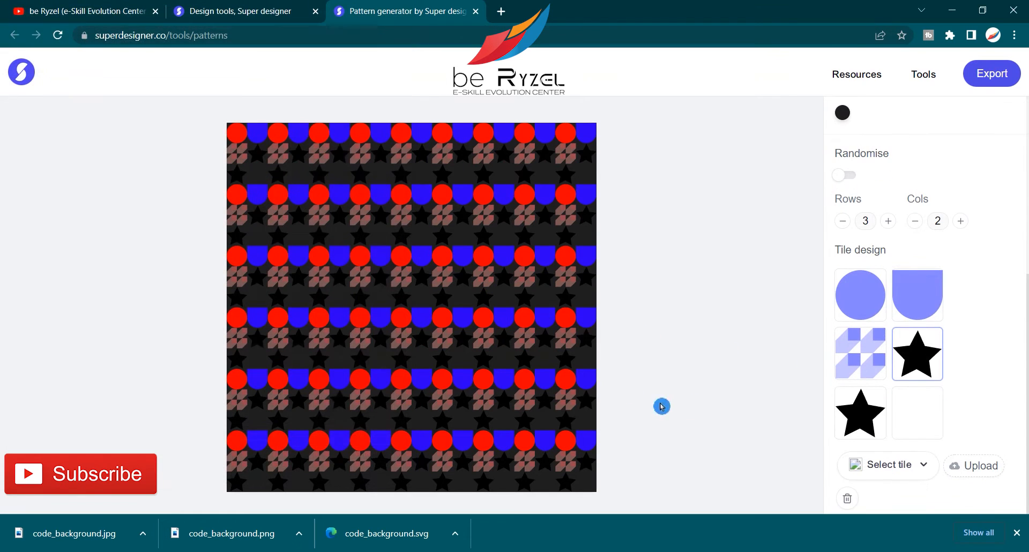
- Delete the star tile from the third row of the tile design and turn on Randomise
{"action": "left_click", "coordinate": [841, 429]}
{"action": "left_click", "coordinate": [848, 498]}
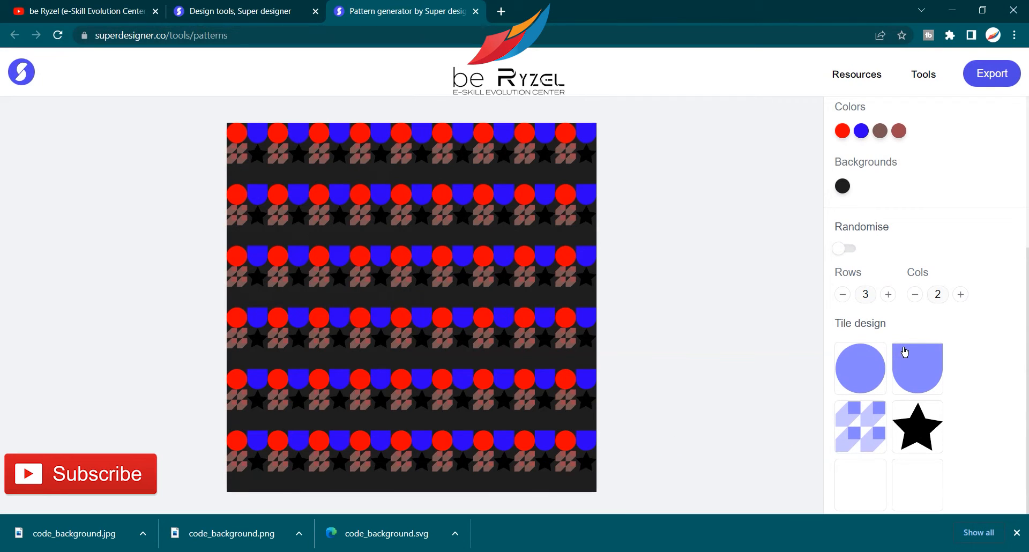
{"action": "left_click", "coordinate": [846, 249]}
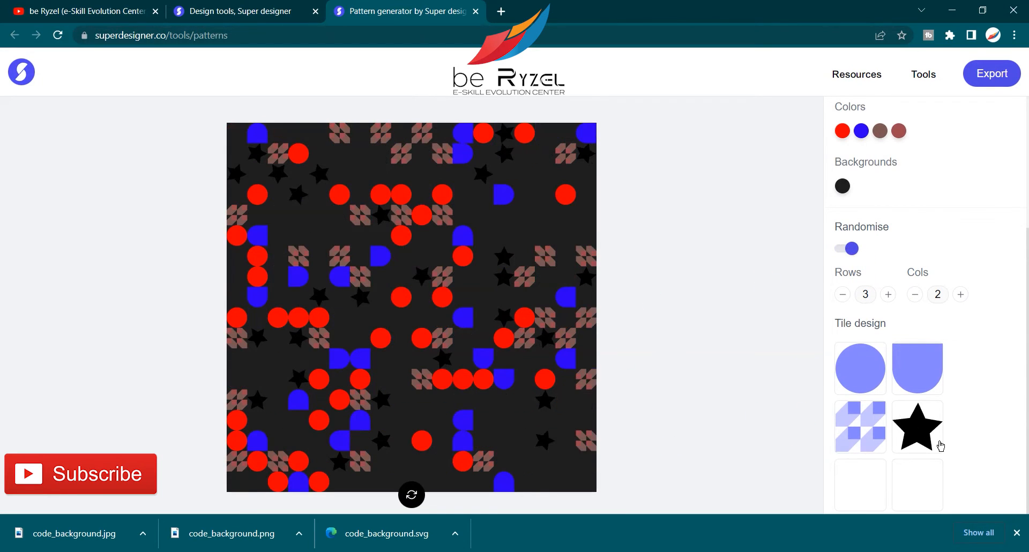
{"action": "left_click", "coordinate": [883, 485]}
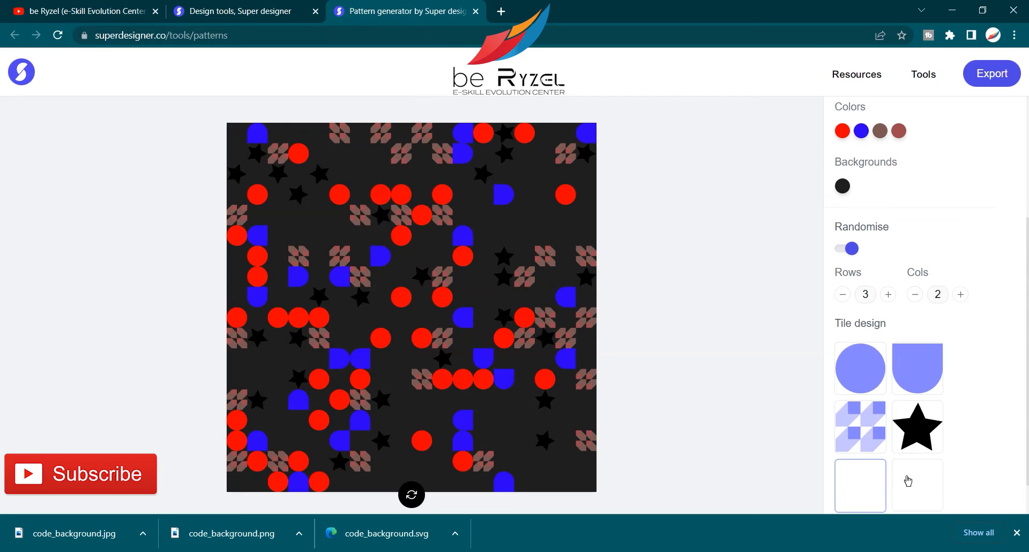
- Export the randomised star-and-shape pattern as a JPG at 1x scale and close the export dialog
{"action": "scroll", "coordinate": [883, 488], "scroll_direction": "down", "scroll_amount": 1}
{"action": "scroll", "coordinate": [908, 398], "scroll_direction": "up", "scroll_amount": 4}
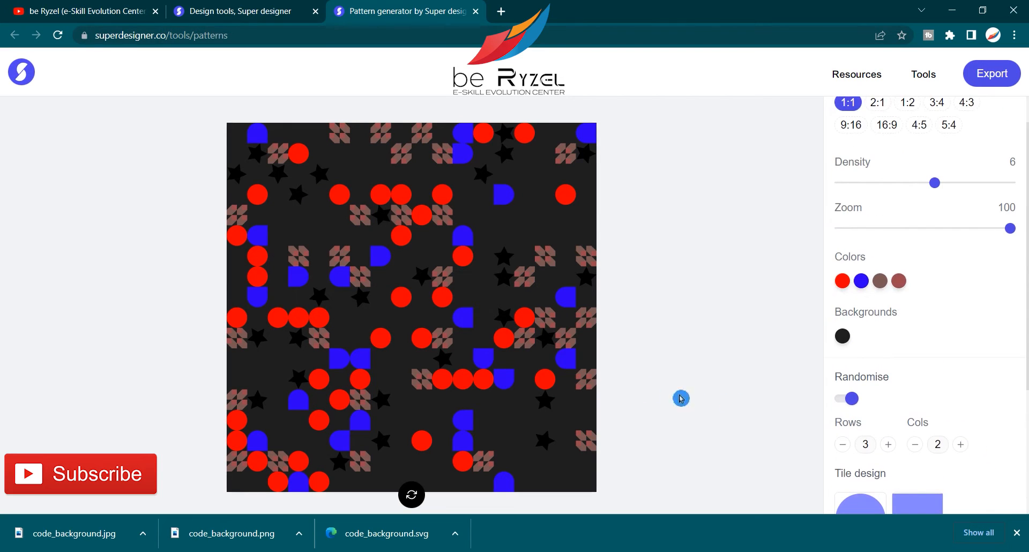
{"action": "scroll", "coordinate": [897, 180], "scroll_direction": "up", "scroll_amount": 1}
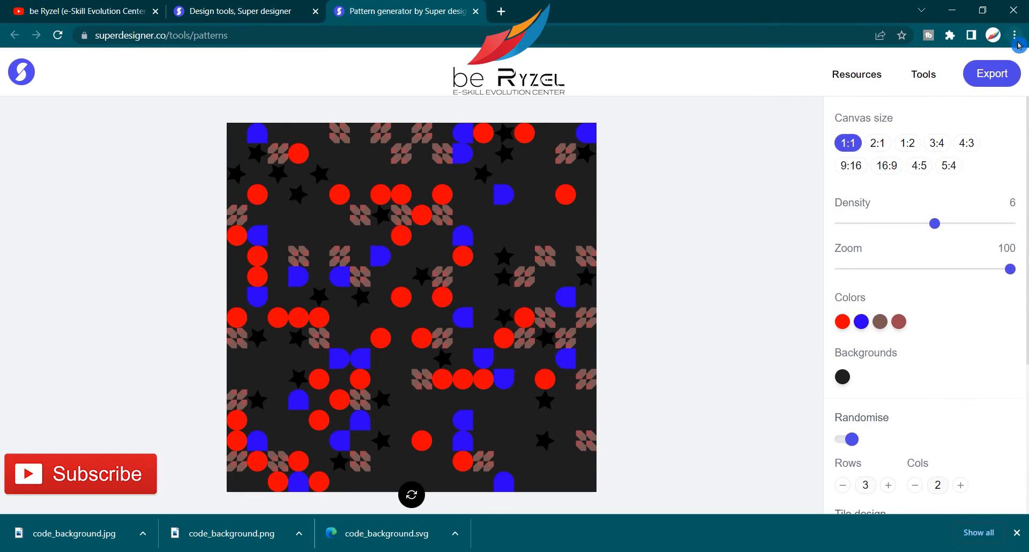
{"action": "left_click", "coordinate": [991, 73]}
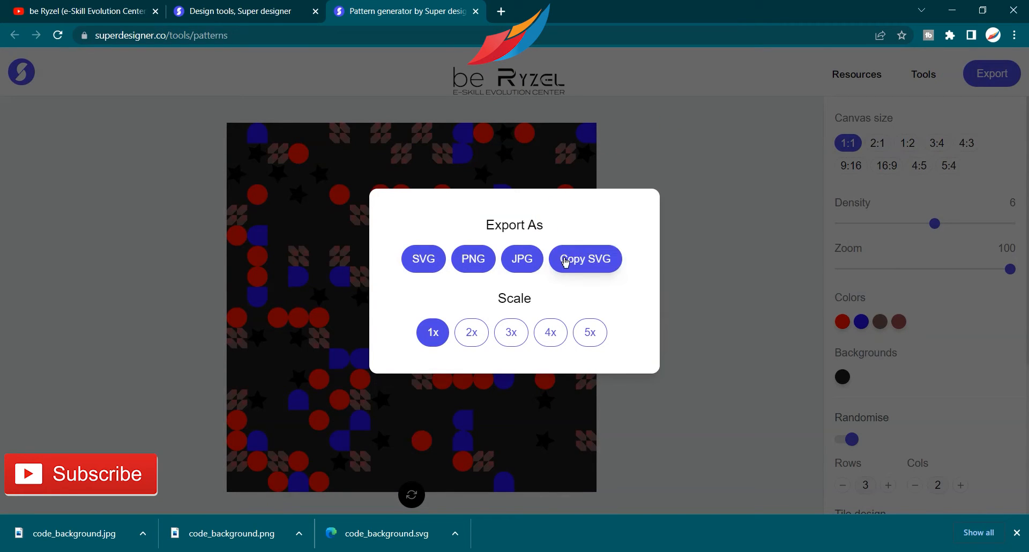
{"action": "left_click", "coordinate": [513, 264]}
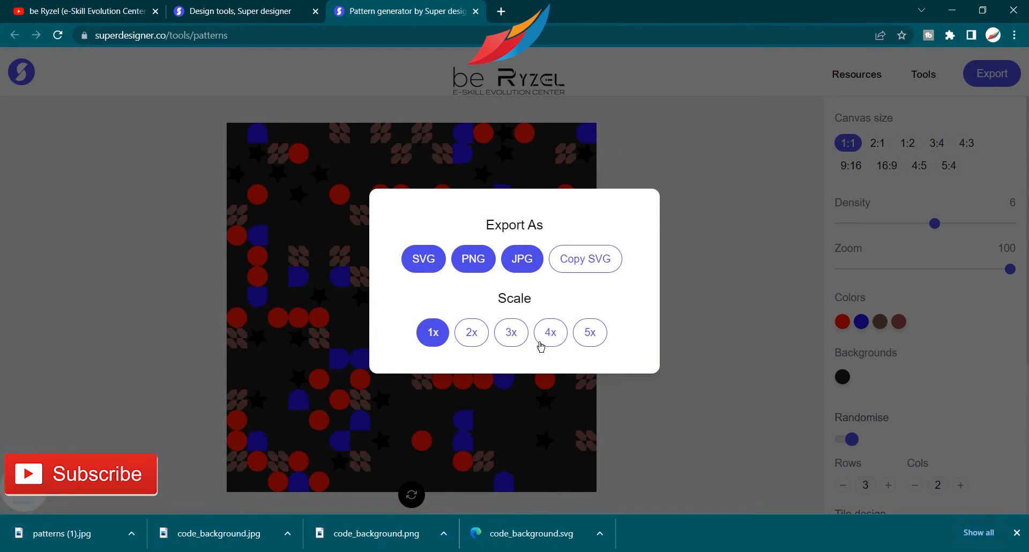
{"action": "left_click", "coordinate": [579, 426]}
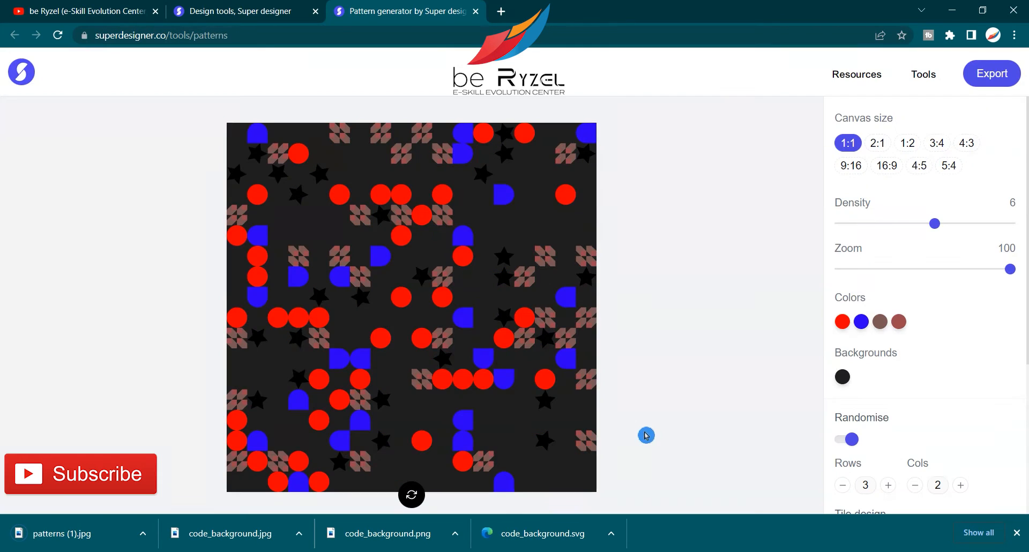
- Open the downloaded patterns (1).jpg in the image viewer, inspect it up close and close the viewer
{"action": "left_click", "coordinate": [121, 526]}
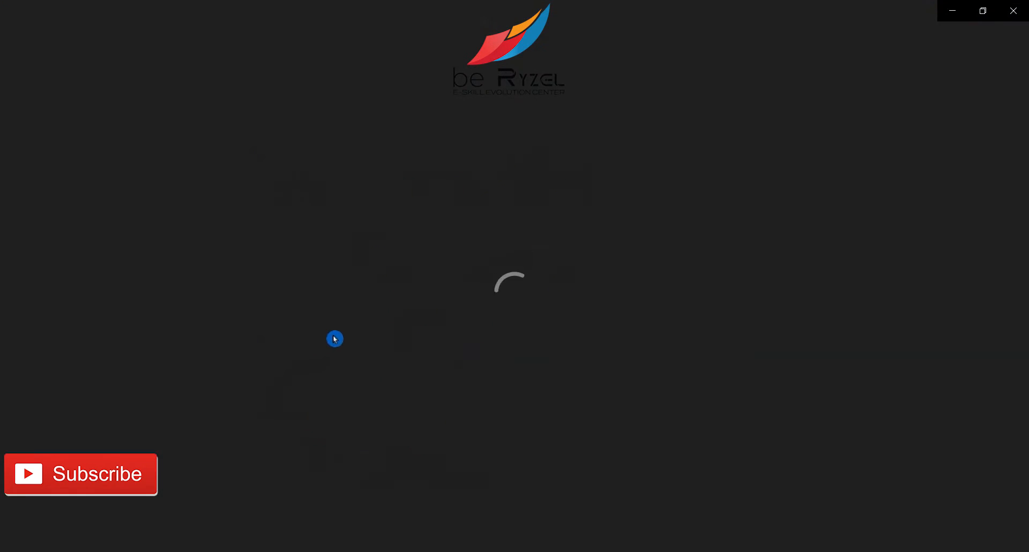
{"action": "scroll", "coordinate": [508, 261], "scroll_direction": "up", "scroll_amount": 2}
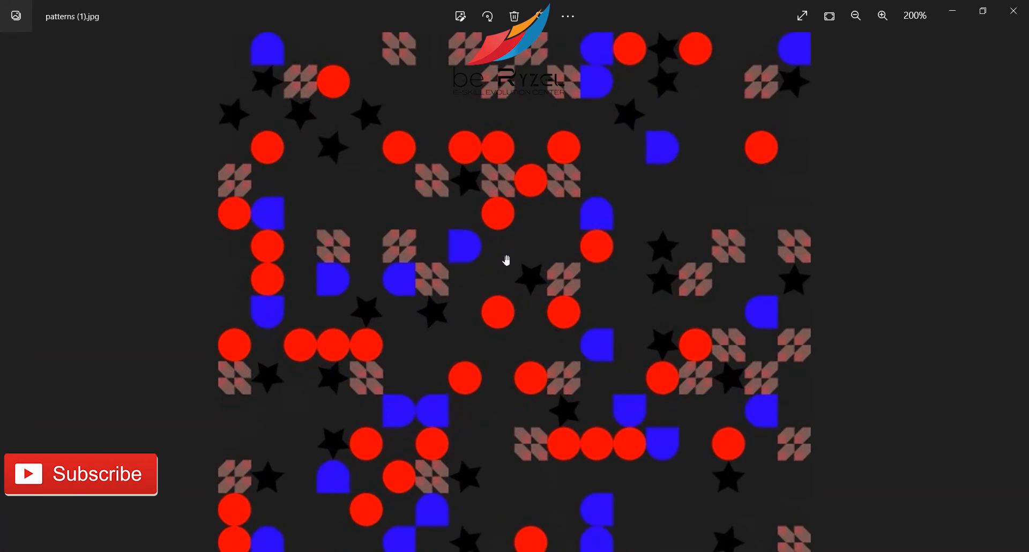
{"action": "scroll", "coordinate": [508, 261], "scroll_direction": "down", "scroll_amount": 3}
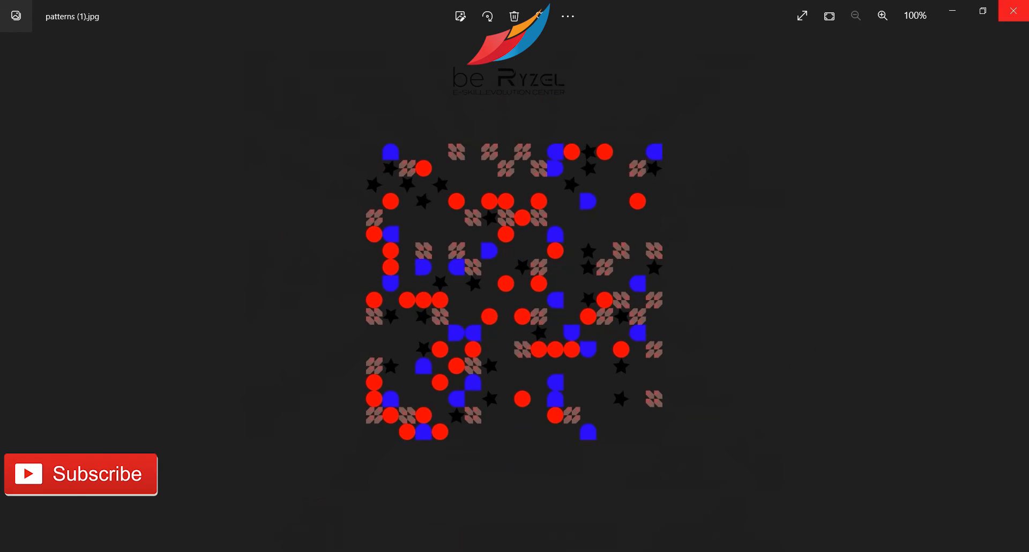
{"action": "left_click", "coordinate": [1013, 11]}
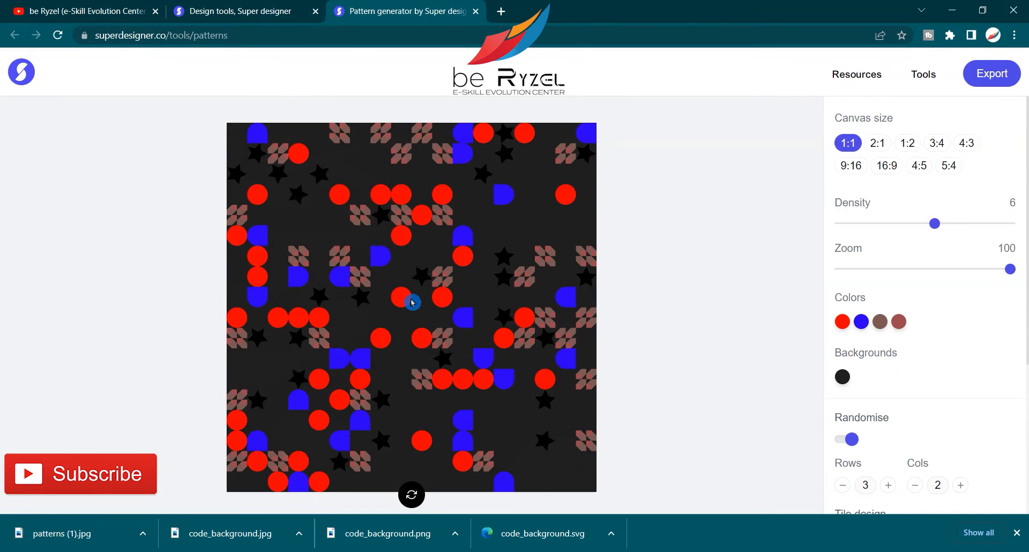
- Close the pattern generator and open the Blob generator from the Superdesigner tools page in a new tab
{"action": "left_click", "coordinate": [475, 12]}
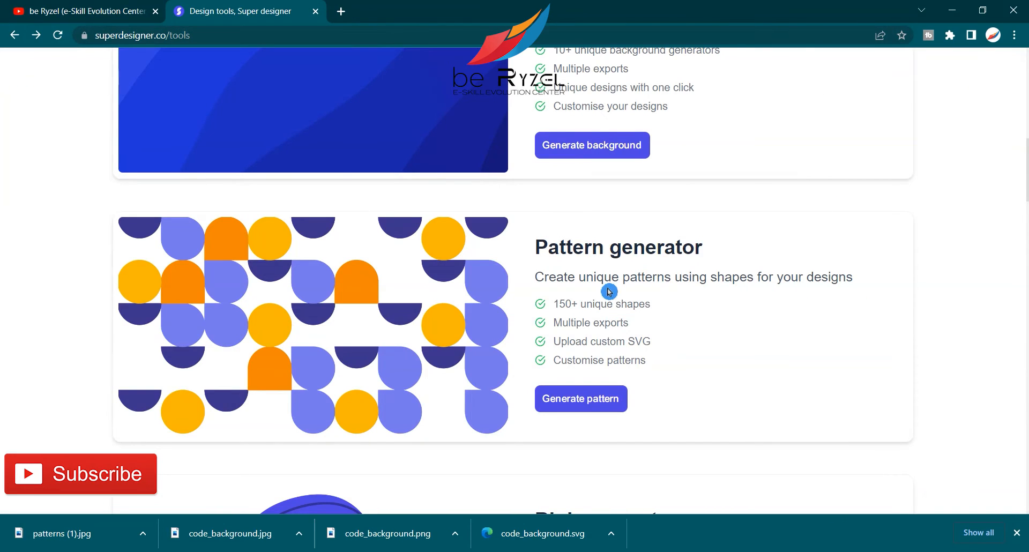
{"action": "scroll", "coordinate": [609, 292], "scroll_direction": "up", "scroll_amount": 2}
{"action": "scroll", "coordinate": [609, 291], "scroll_direction": "down", "scroll_amount": 8}
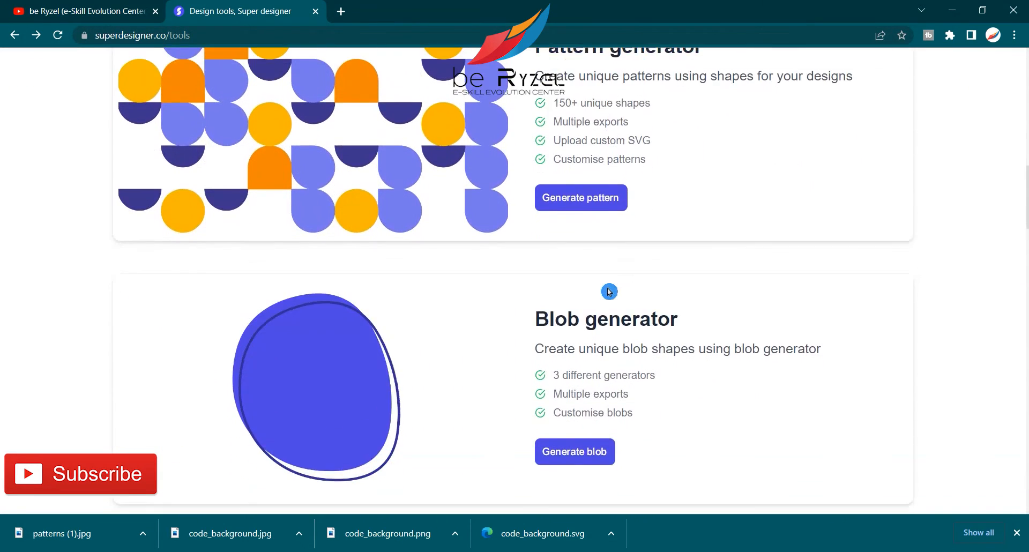
{"action": "right_click", "coordinate": [598, 309]}
{"action": "left_click", "coordinate": [616, 316]}
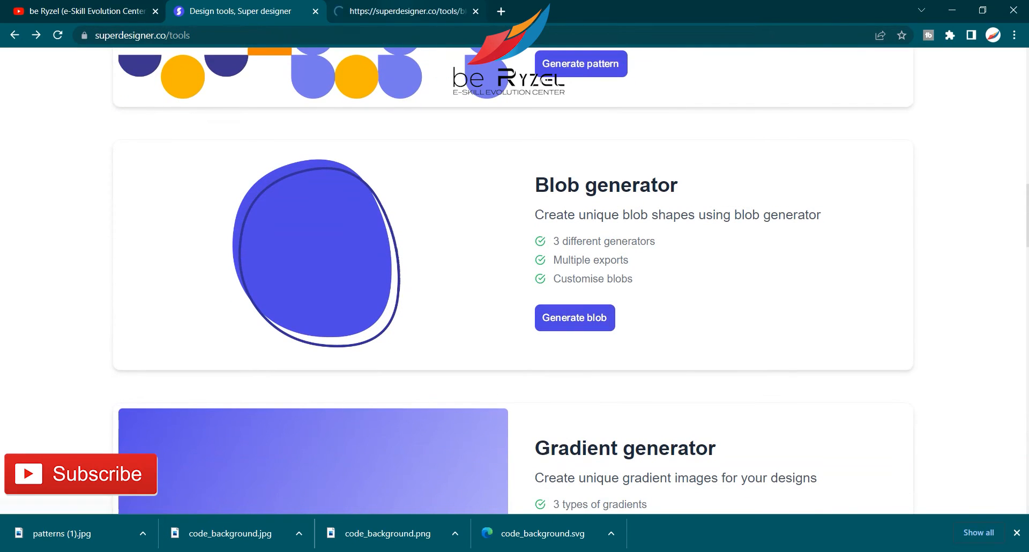
{"action": "key", "text": "ctrl+Tab"}
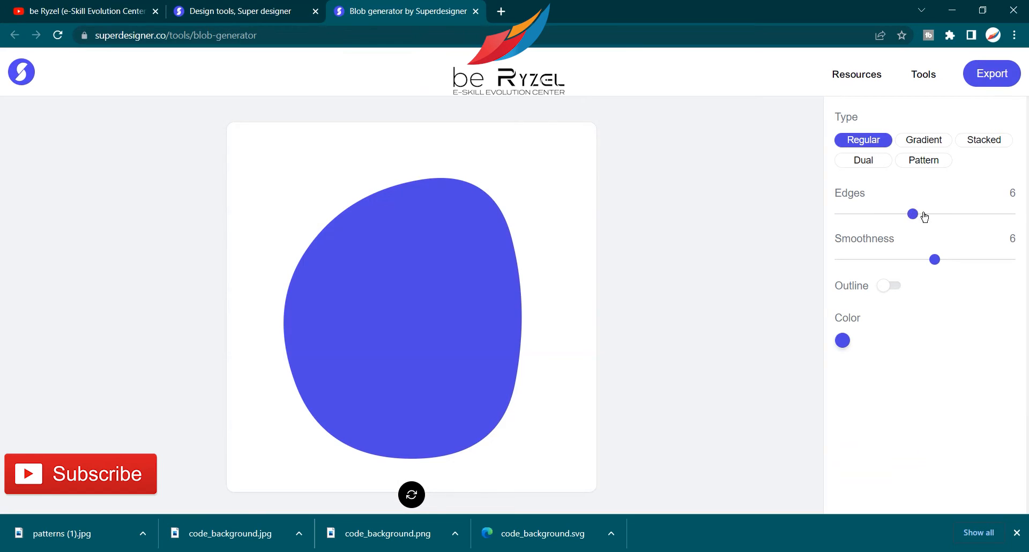
- Set the blob's edges to 5 and try the Gradient, Stacked and Dual types, ending on Pattern
{"action": "left_click_drag", "start_coordinate": [925, 216], "coordinate": [891, 217]}
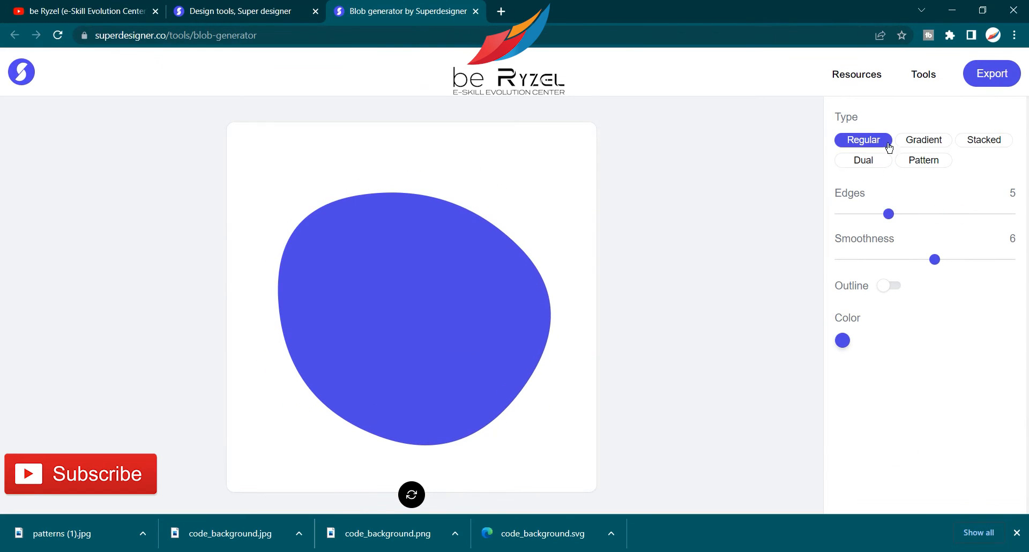
{"action": "left_click", "coordinate": [914, 144]}
{"action": "left_click", "coordinate": [967, 144]}
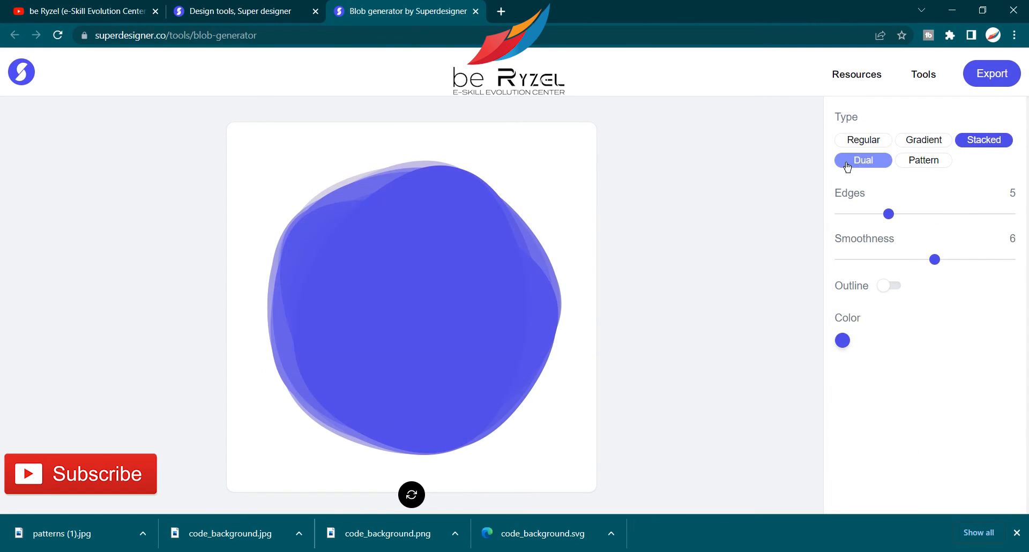
{"action": "left_click", "coordinate": [847, 166]}
{"action": "left_click", "coordinate": [918, 163]}
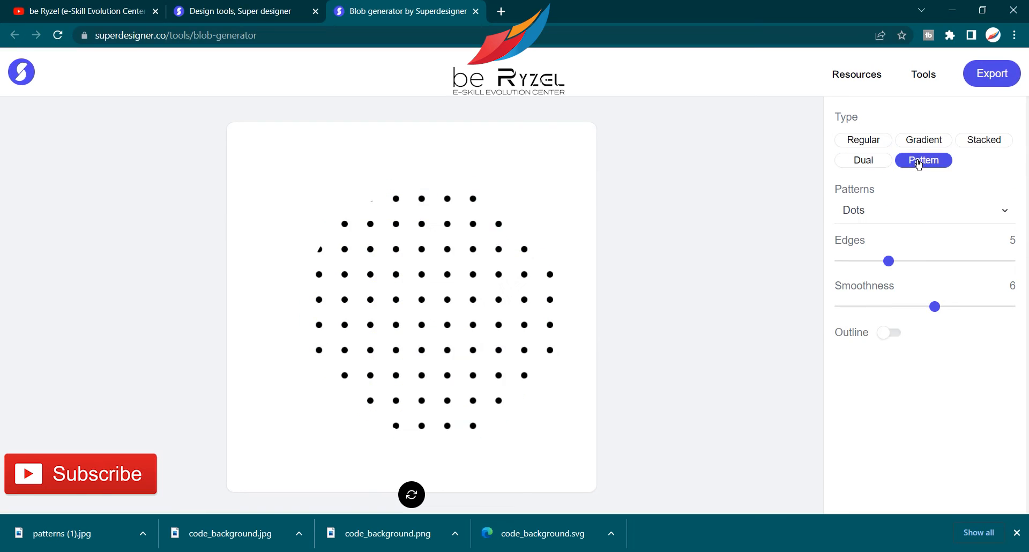
- Try the Stacked and Regular blob types, switch to Gradient and set its second color to dark gray
{"action": "left_click", "coordinate": [982, 143]}
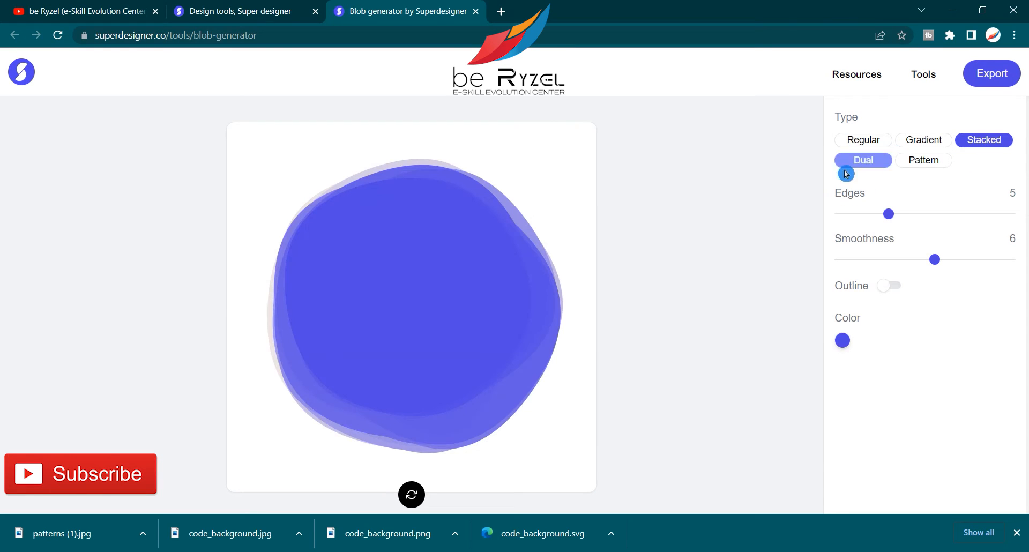
{"action": "left_click", "coordinate": [862, 139]}
{"action": "left_click", "coordinate": [921, 140]}
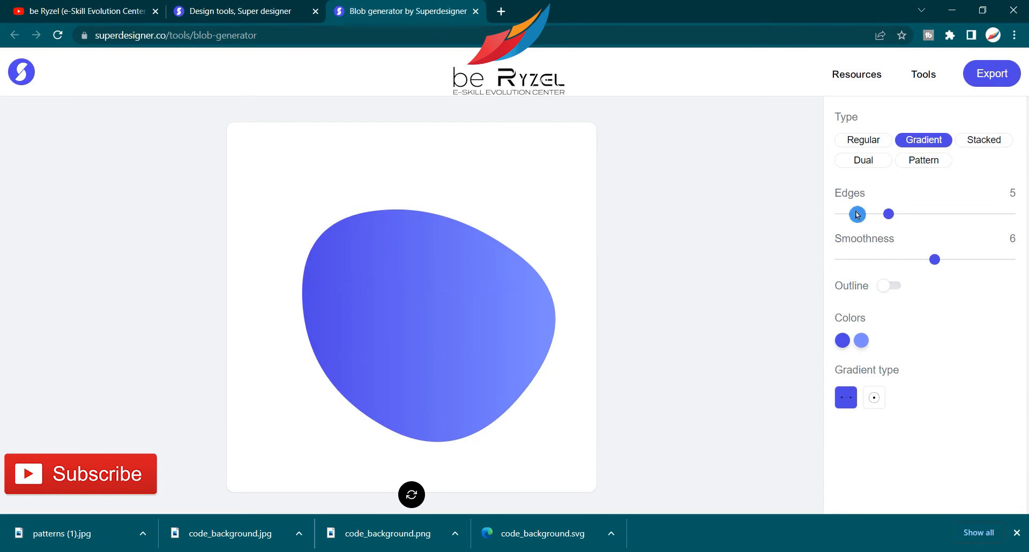
{"action": "left_click", "coordinate": [861, 340]}
{"action": "left_click_drag", "start_coordinate": [892, 383], "coordinate": [841, 435]}
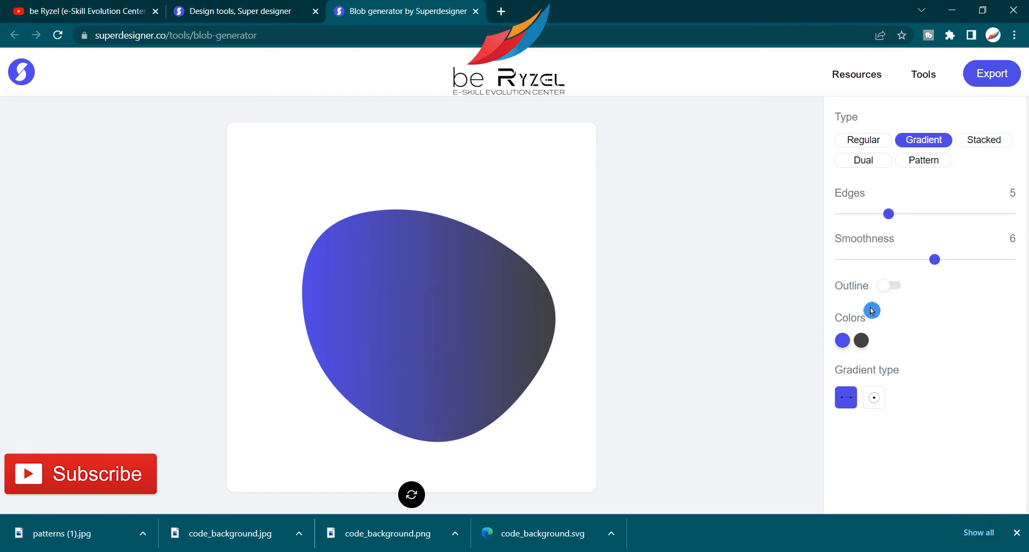
- Try the outline and the radial gradient type on the blob, returning to a linear gradient without outline
{"action": "left_click", "coordinate": [891, 286]}
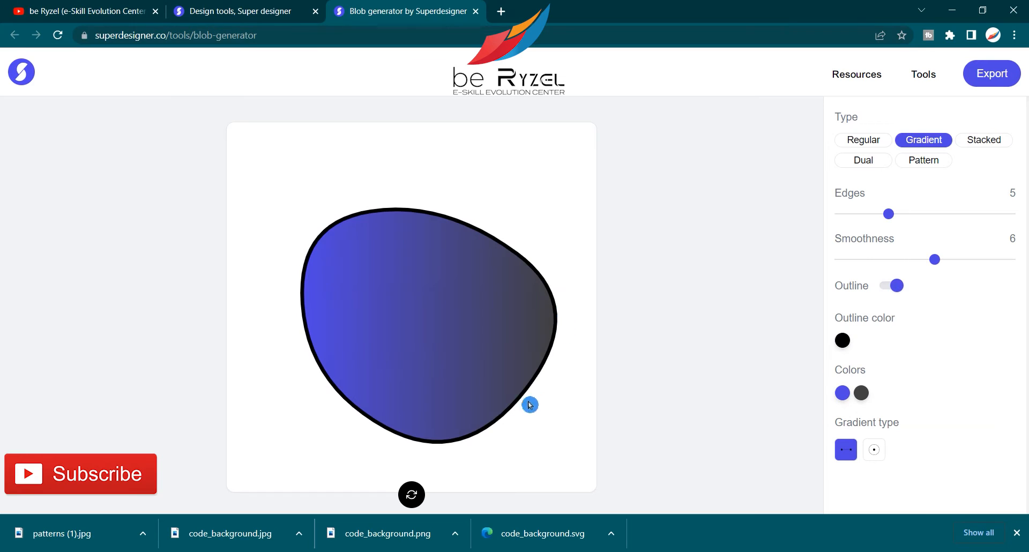
{"action": "left_click", "coordinate": [892, 290]}
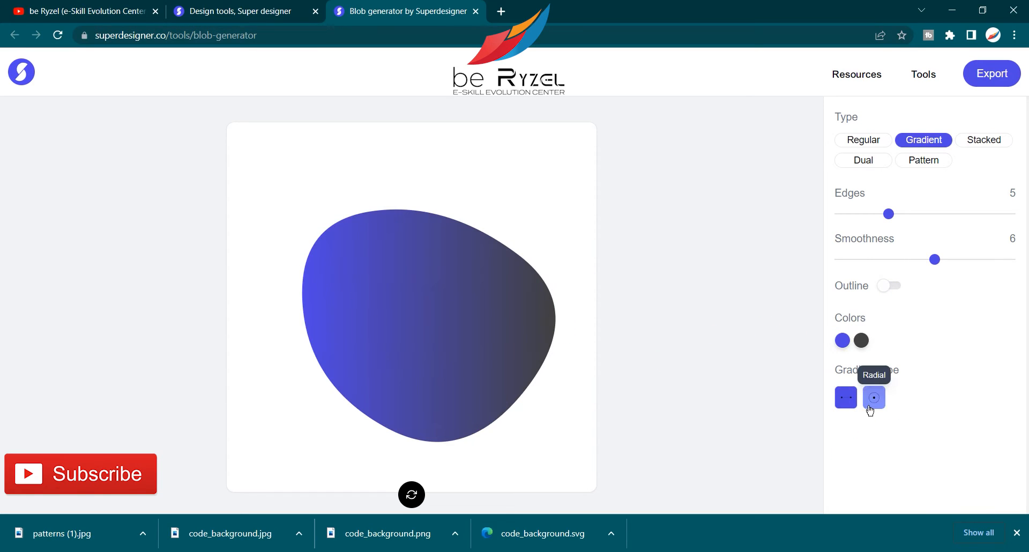
{"action": "left_click", "coordinate": [874, 397]}
{"action": "left_click", "coordinate": [846, 401]}
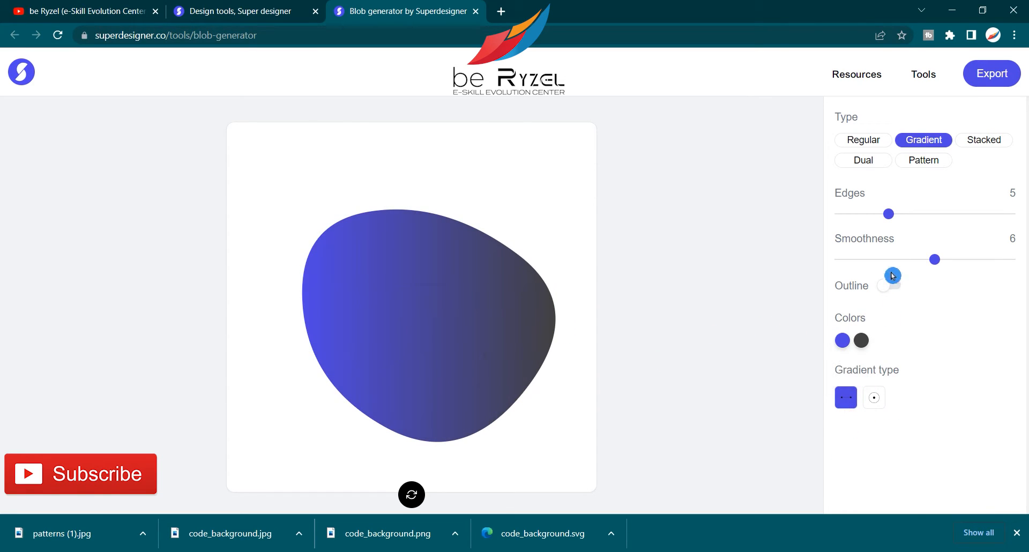
- Set the gradient blob's smoothness to 8 and edges to 6, and regenerate its shape three times
{"action": "left_click_drag", "start_coordinate": [933, 261], "coordinate": [976, 261]}
{"action": "left_click_drag", "start_coordinate": [893, 220], "coordinate": [916, 218]}
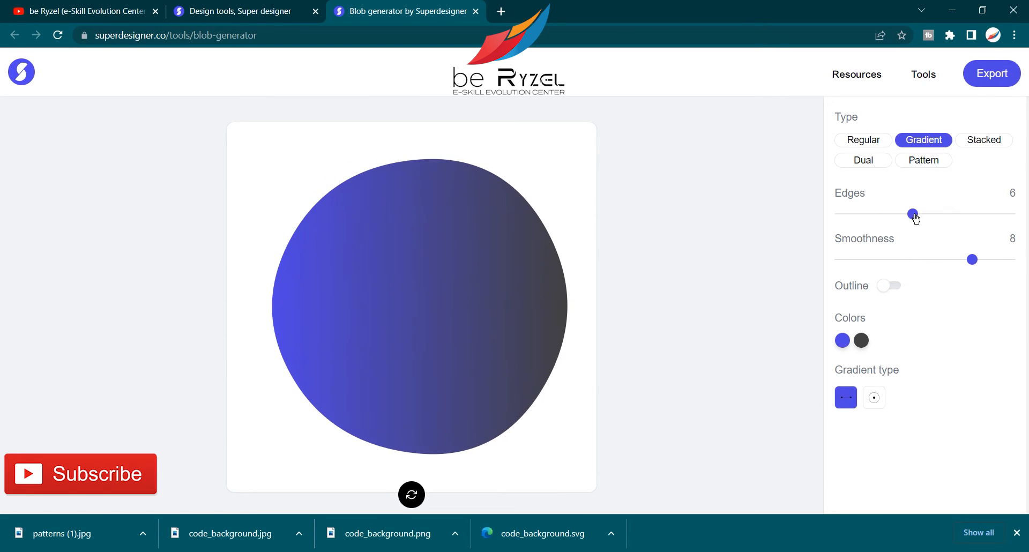
{"action": "left_click", "coordinate": [411, 494]}
{"action": "left_click", "coordinate": [411, 494]}
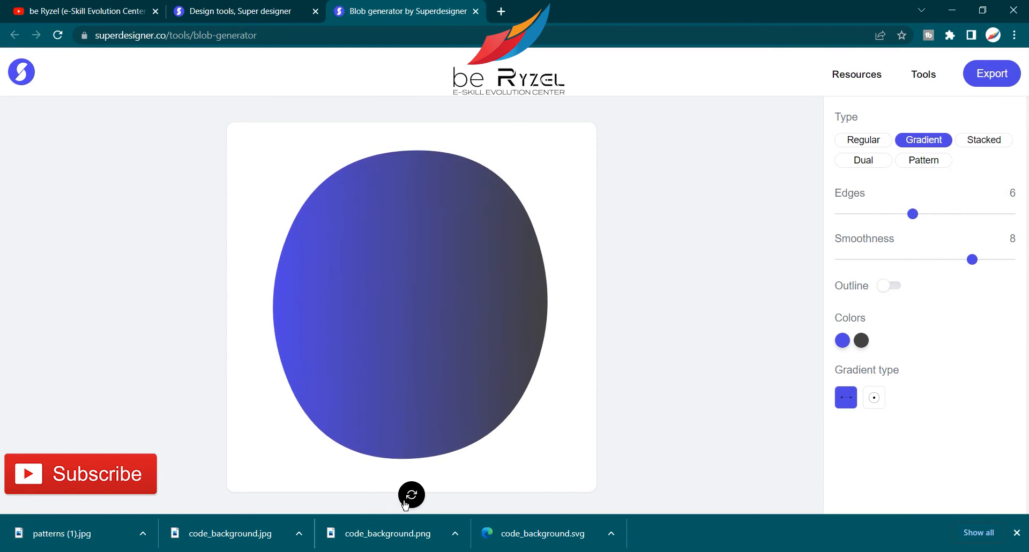
{"action": "left_click", "coordinate": [411, 494]}
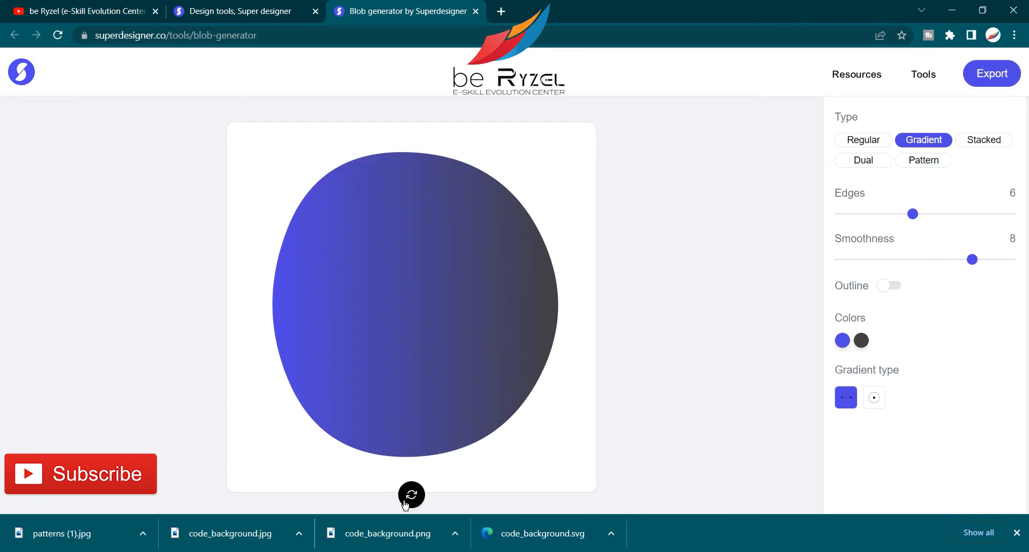
- Switch the blob to the Stacked type with 5 edges and a smoothness of 6
{"action": "left_click", "coordinate": [968, 148]}
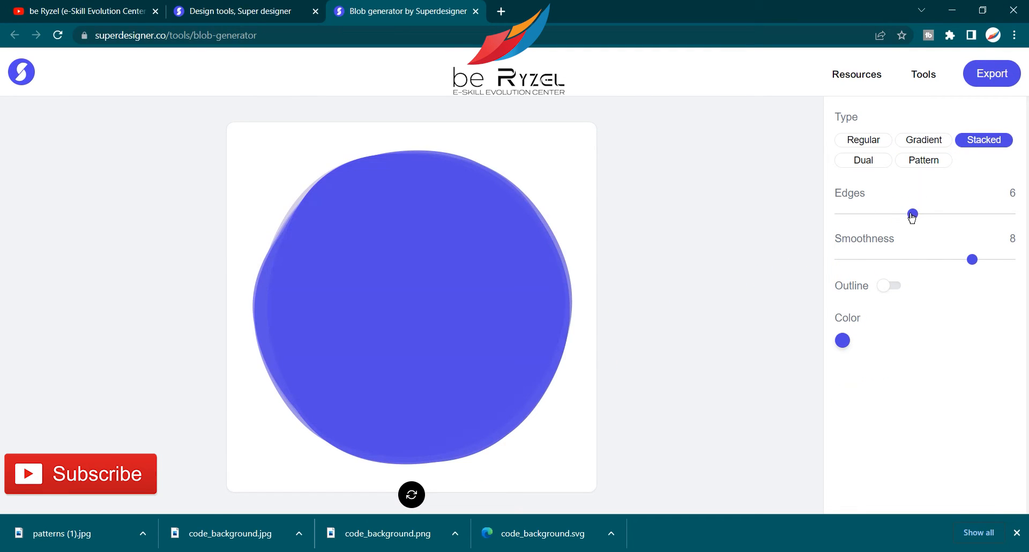
{"action": "left_click_drag", "start_coordinate": [912, 216], "coordinate": [886, 223]}
{"action": "left_click_drag", "start_coordinate": [975, 266], "coordinate": [940, 269]}
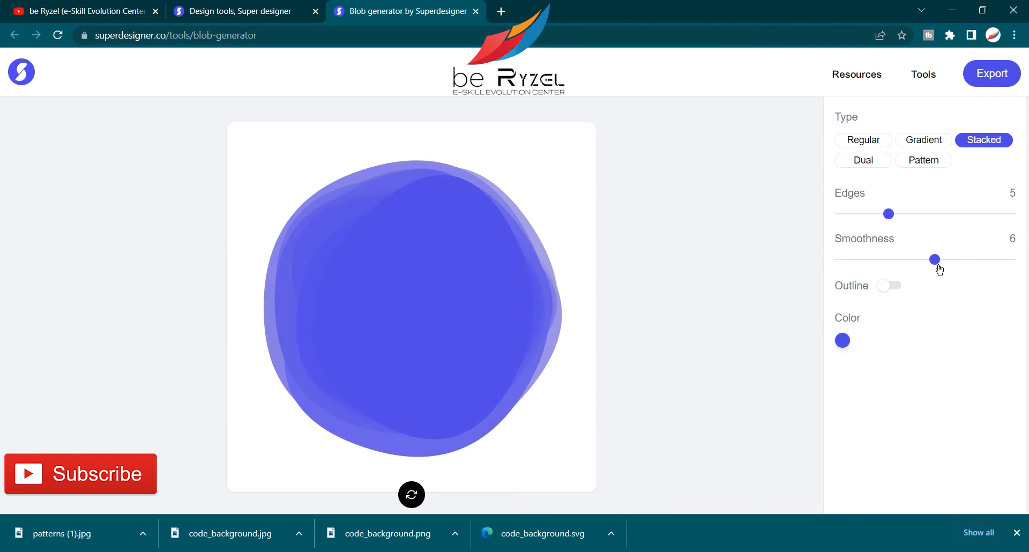
- Turn on the stacked blob's outline and set the outline color to bright red
{"action": "left_click", "coordinate": [898, 293]}
{"action": "left_click", "coordinate": [843, 341]}
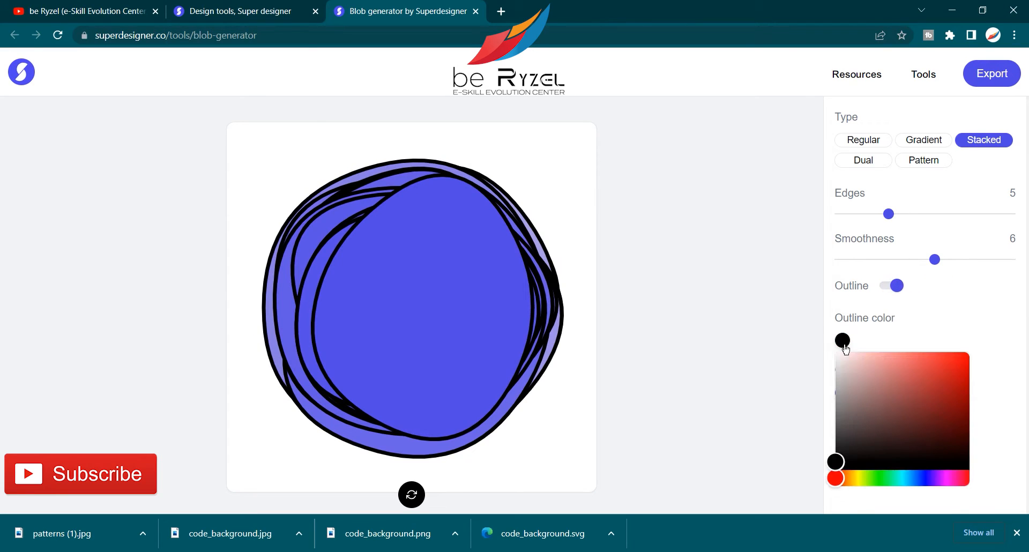
{"action": "left_click_drag", "start_coordinate": [933, 386], "coordinate": [952, 332]}
{"action": "left_click", "coordinate": [856, 388]}
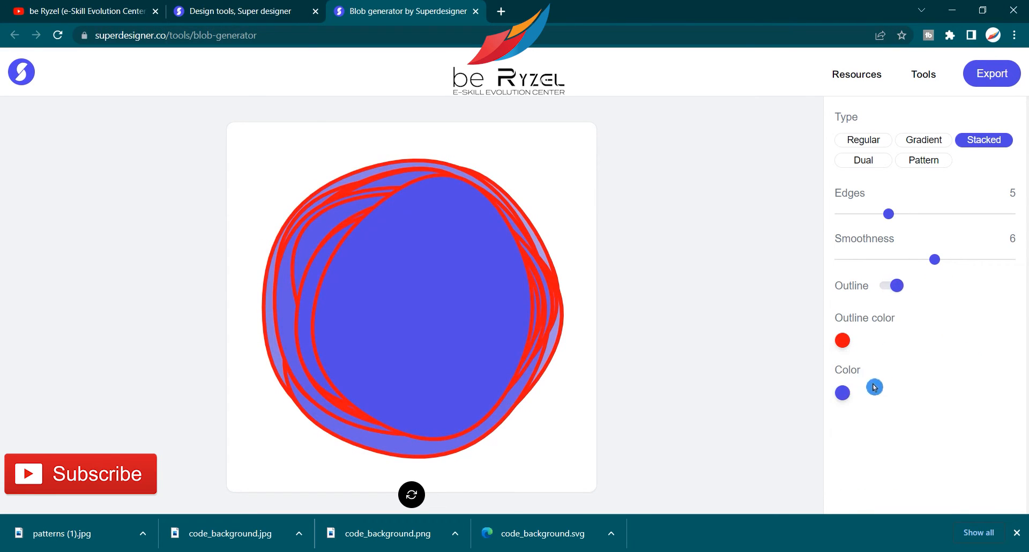
- Change the stacked blob's fill color to bright green
{"action": "left_click", "coordinate": [843, 393]}
{"action": "left_click_drag", "start_coordinate": [912, 449], "coordinate": [950, 442]}
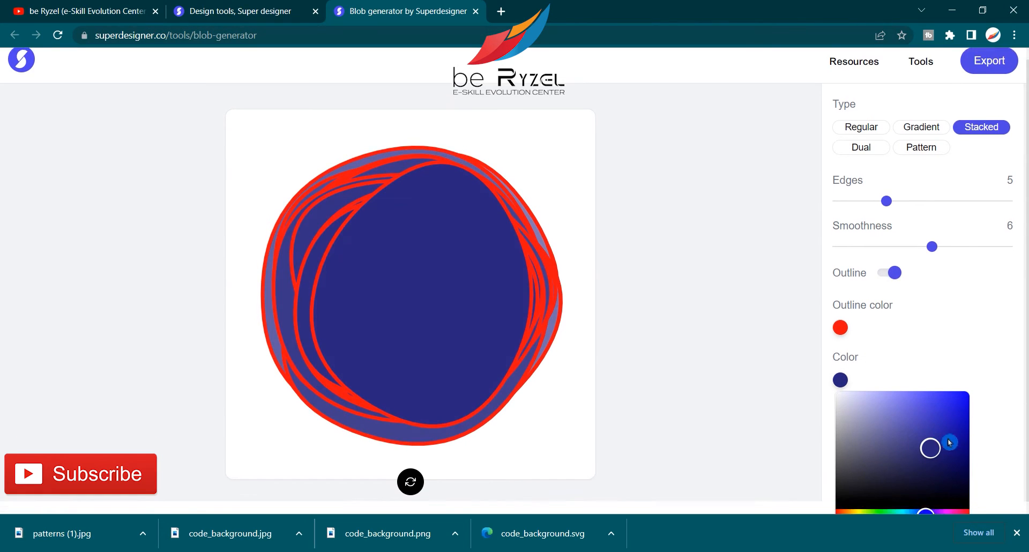
{"action": "left_click_drag", "start_coordinate": [925, 500], "coordinate": [883, 504]}
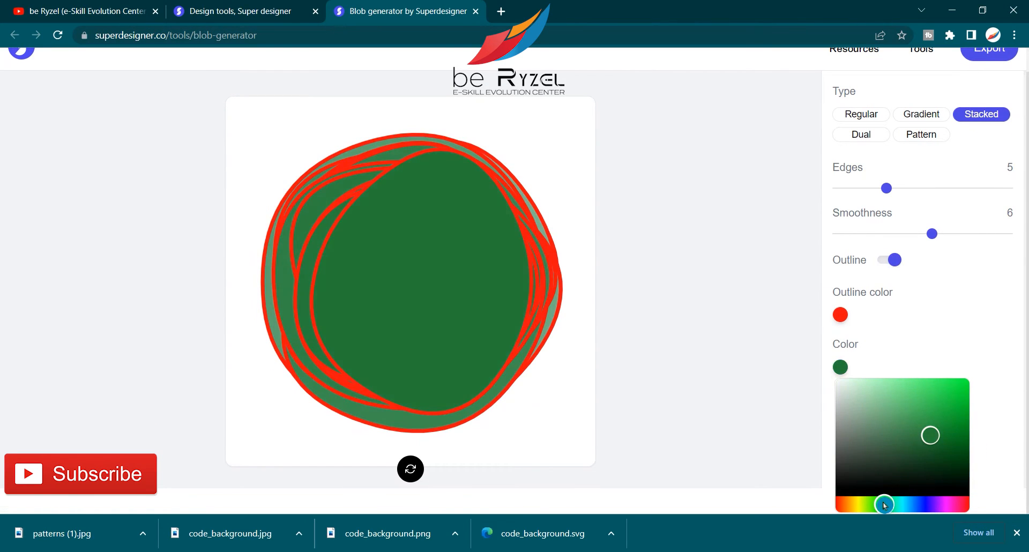
{"action": "left_click_drag", "start_coordinate": [931, 433], "coordinate": [974, 372]}
{"action": "left_click", "coordinate": [986, 346]}
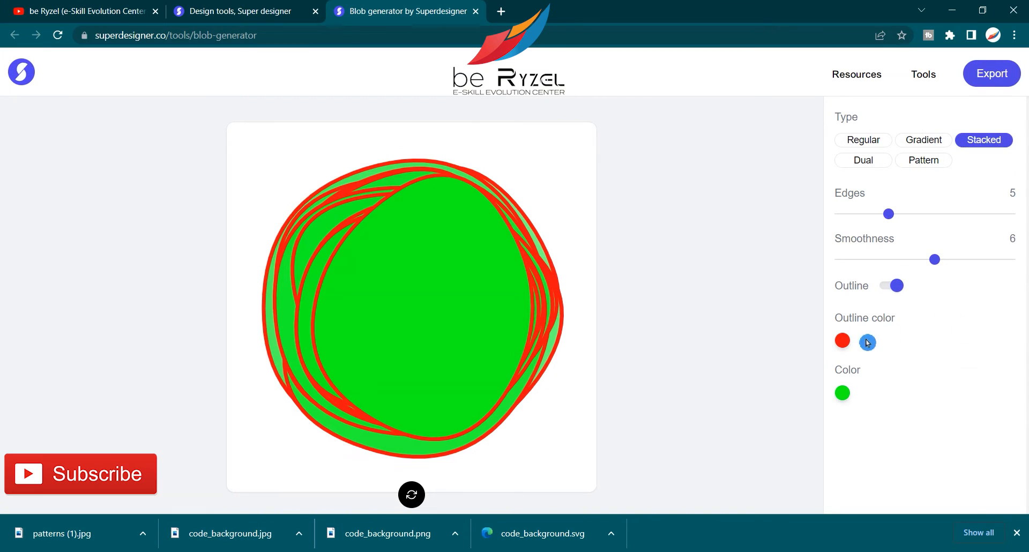
- Change the outline color to a muted pink, turn the outline off and set the smoothness to 3
{"action": "left_click", "coordinate": [844, 343]}
{"action": "left_click_drag", "start_coordinate": [961, 360], "coordinate": [871, 368]}
{"action": "left_click", "coordinate": [886, 287]}
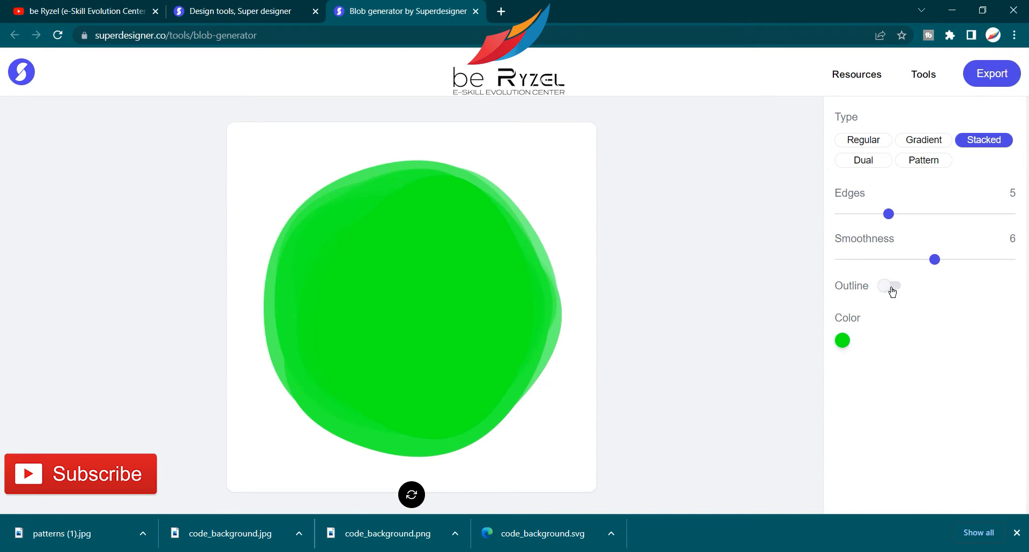
{"action": "left_click_drag", "start_coordinate": [935, 260], "coordinate": [877, 270]}
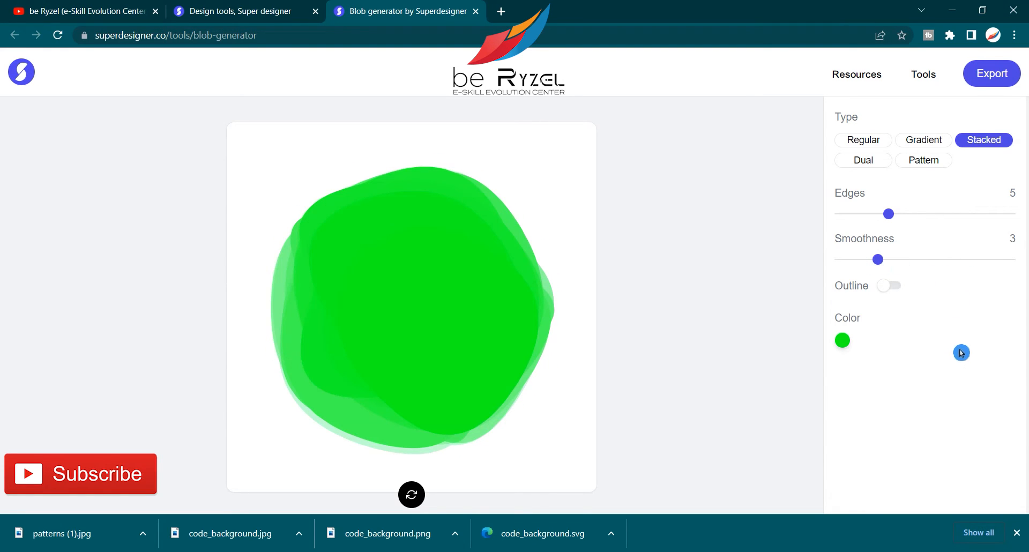
- Export the green stacked blob as SVG and JPG at 1x scale, copy its SVG code and close the export dialog
{"action": "left_click", "coordinate": [973, 89]}
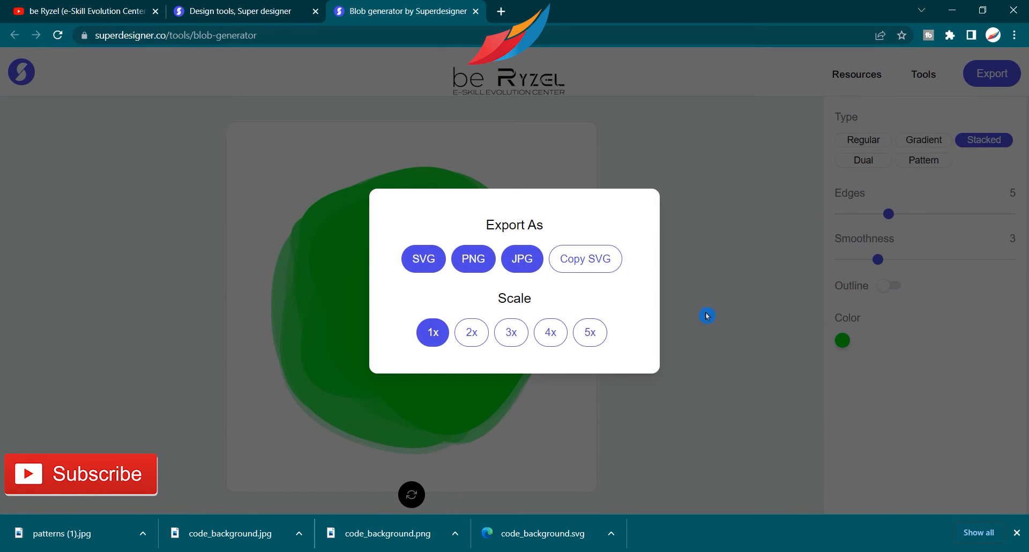
{"action": "left_click", "coordinate": [429, 267]}
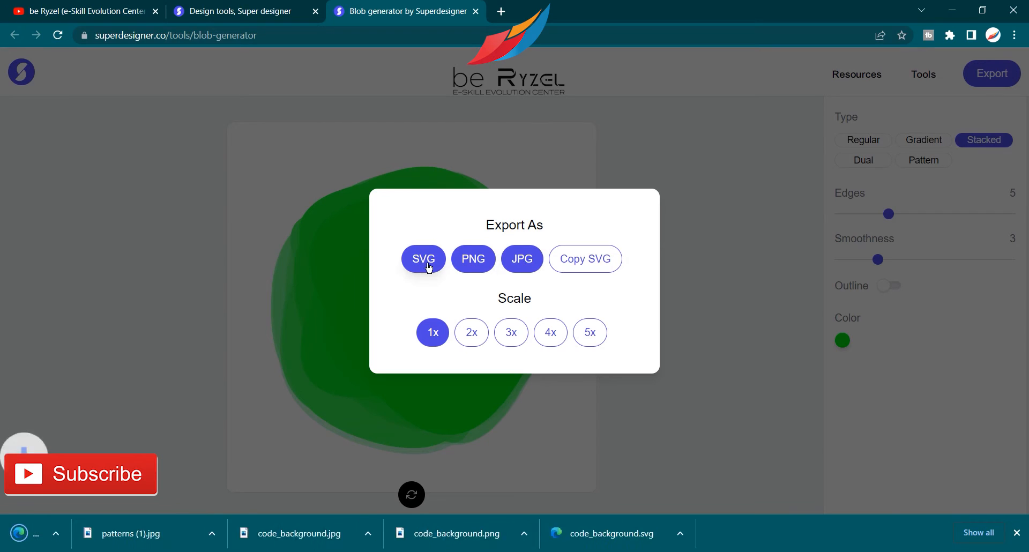
{"action": "left_click", "coordinate": [523, 258]}
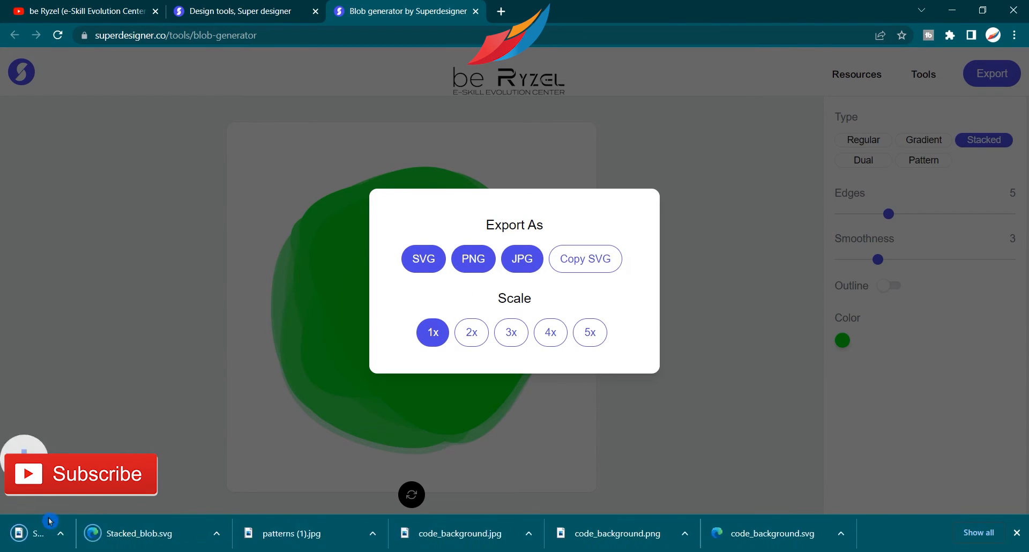
{"action": "left_click", "coordinate": [597, 262]}
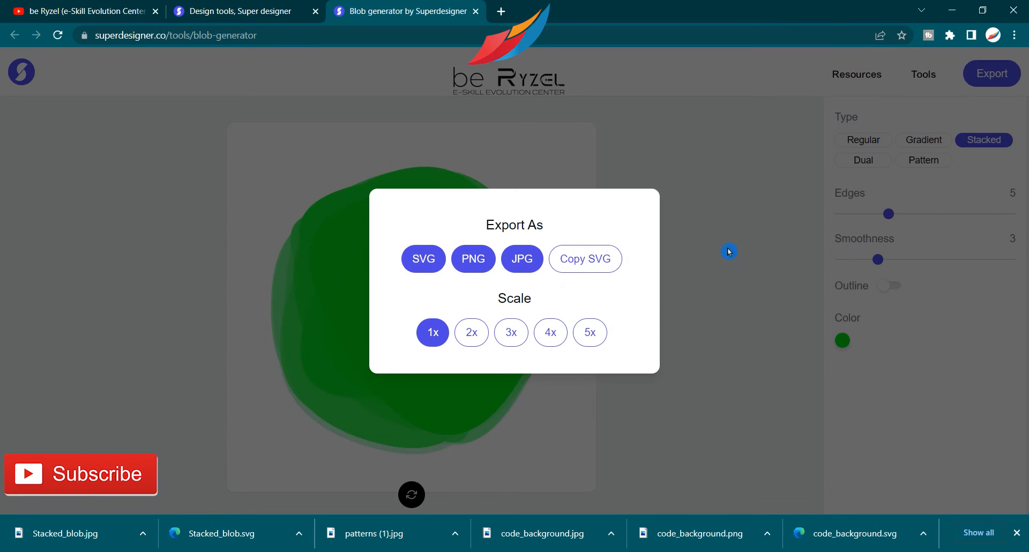
{"action": "left_click", "coordinate": [662, 334]}
- Switch the blob to the Dual type with 7 edges and a smoothness of 6
{"action": "left_click", "coordinate": [857, 159]}
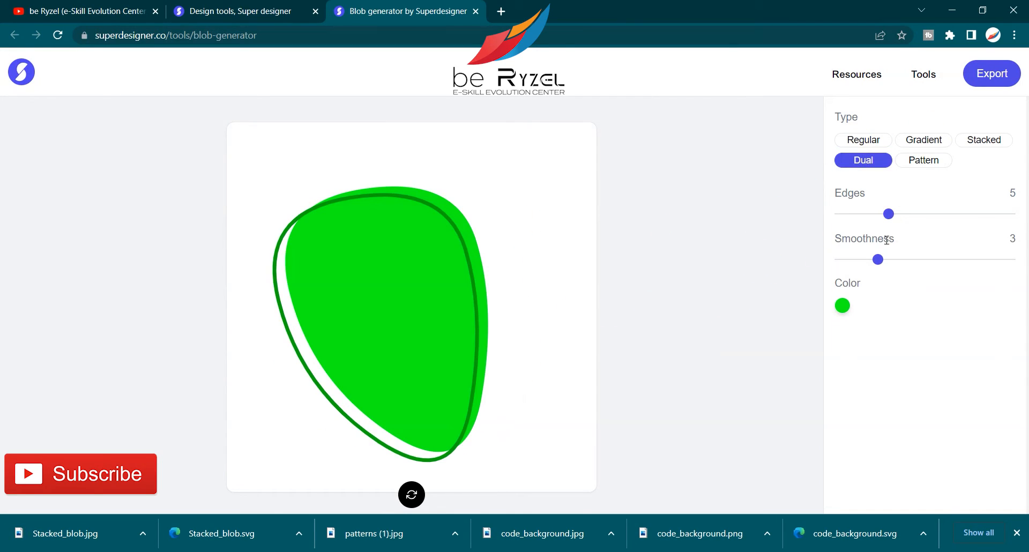
{"action": "left_click_drag", "start_coordinate": [888, 214], "coordinate": [938, 214]}
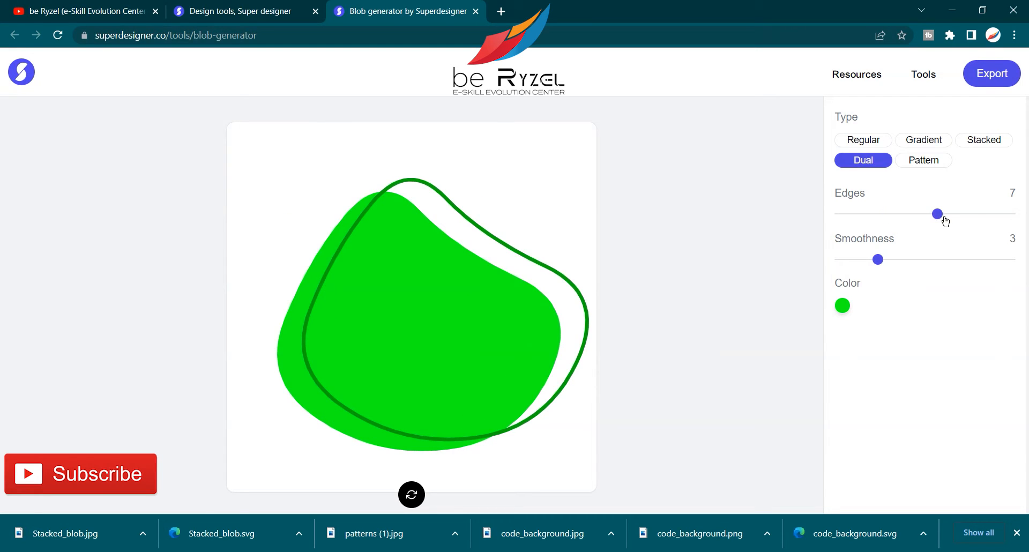
{"action": "left_click_drag", "start_coordinate": [878, 260], "coordinate": [933, 260]}
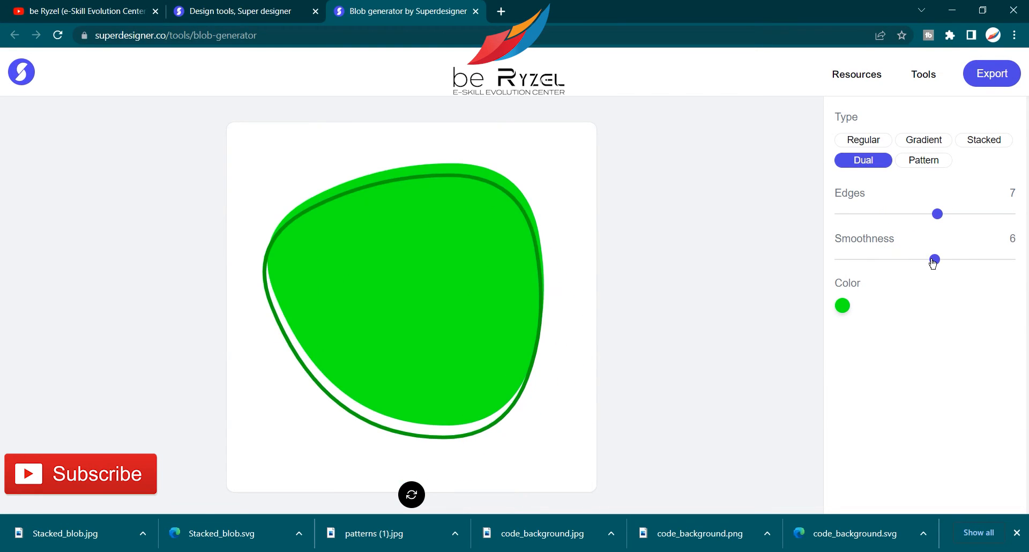
- Set the Dual blob's color to bright red, and view the export options without exporting
{"action": "left_click", "coordinate": [845, 310]}
{"action": "left_click_drag", "start_coordinate": [908, 449], "coordinate": [921, 443]}
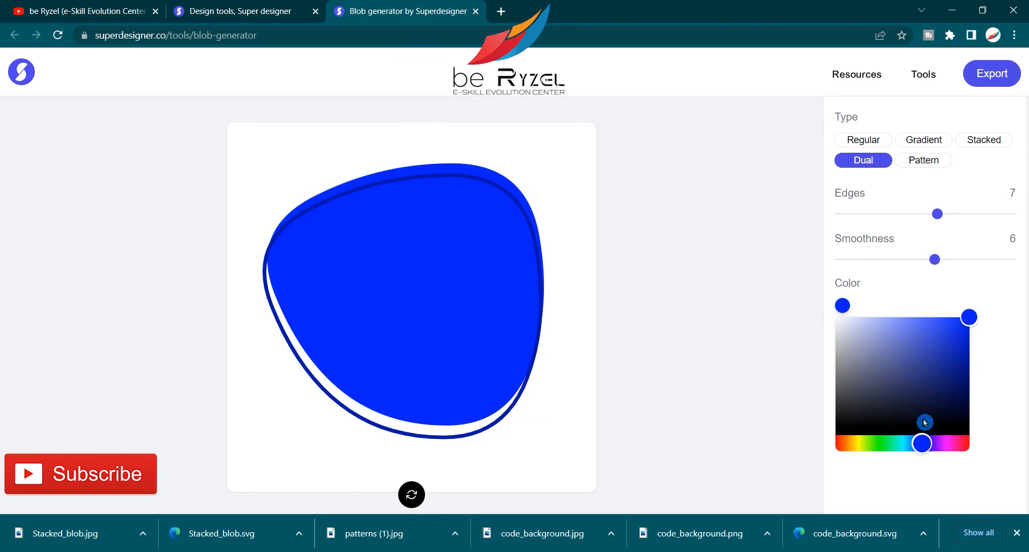
{"action": "left_click_drag", "start_coordinate": [892, 321], "coordinate": [907, 385]}
{"action": "left_click_drag", "start_coordinate": [880, 442], "coordinate": [835, 443]}
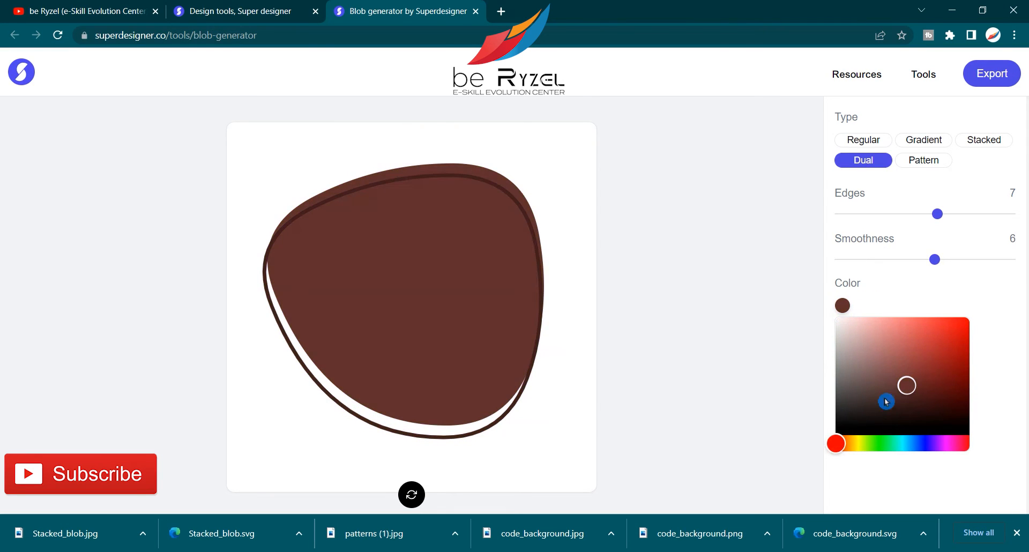
{"action": "left_click_drag", "start_coordinate": [907, 384], "coordinate": [971, 316]}
{"action": "left_click", "coordinate": [934, 303]}
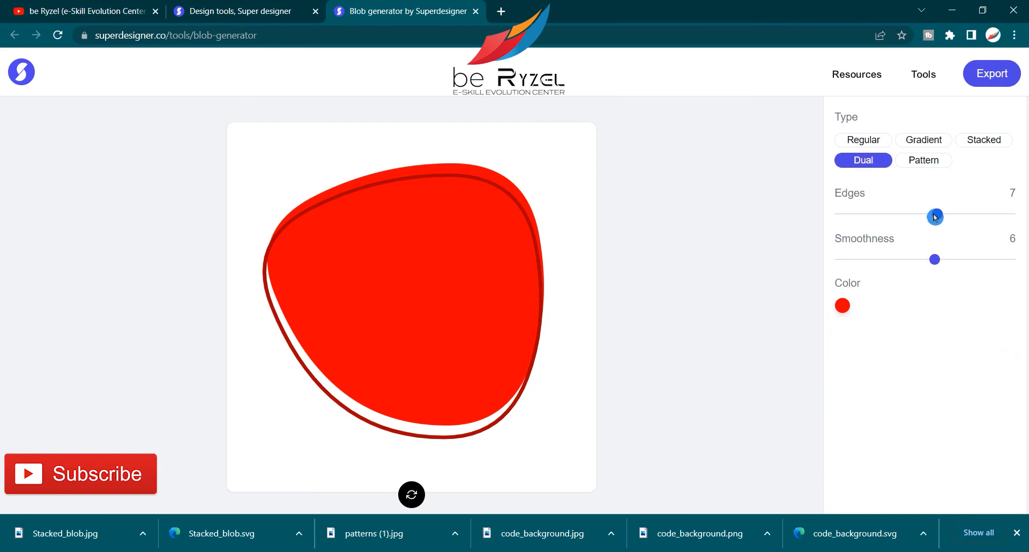
{"action": "left_click", "coordinate": [991, 73]}
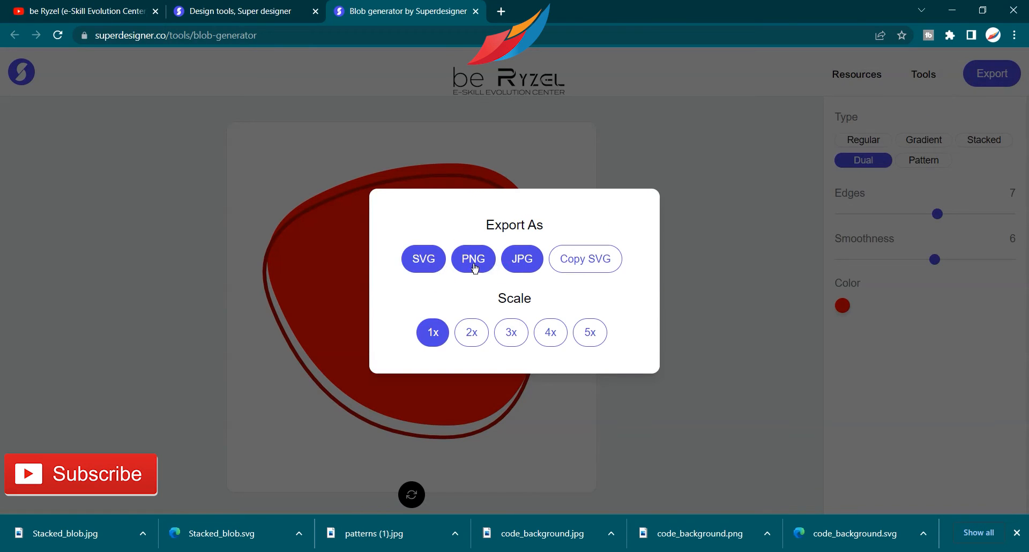
{"action": "left_click", "coordinate": [714, 352]}
- Switch the blob to the Pattern type, try the Cross pattern and return to Dots
{"action": "left_click", "coordinate": [915, 170]}
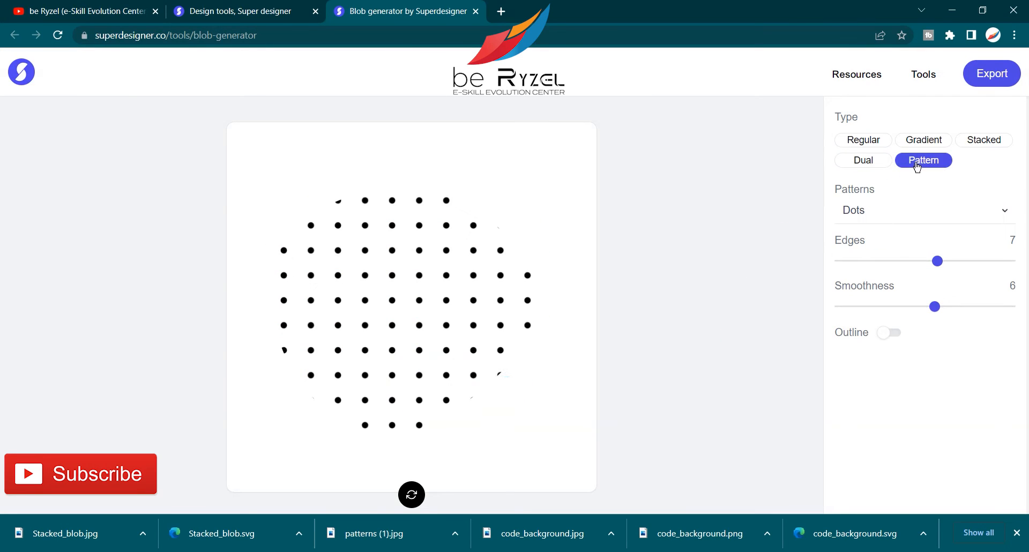
{"action": "left_click", "coordinate": [870, 214]}
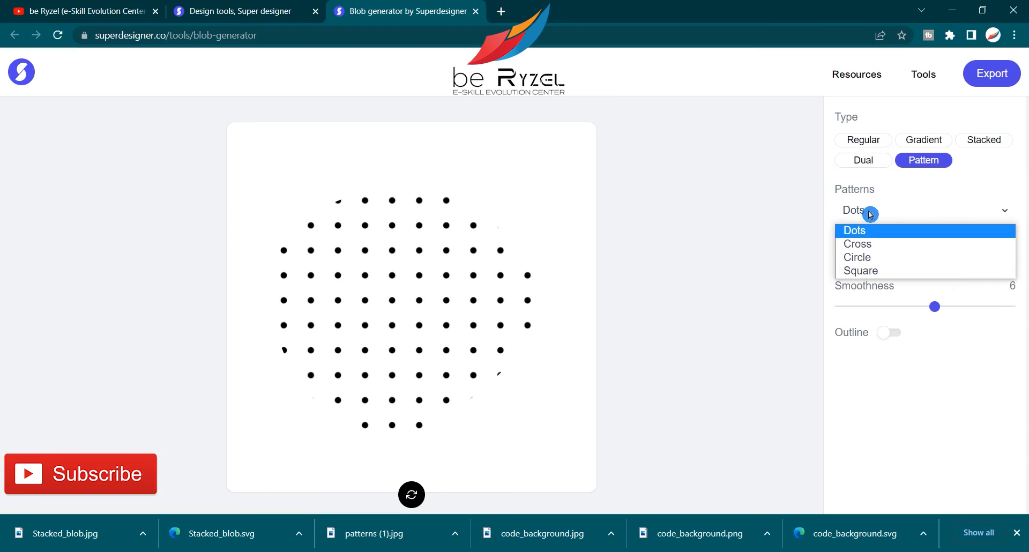
{"action": "left_click", "coordinate": [865, 243]}
{"action": "left_click", "coordinate": [863, 221]}
{"action": "left_click", "coordinate": [867, 231]}
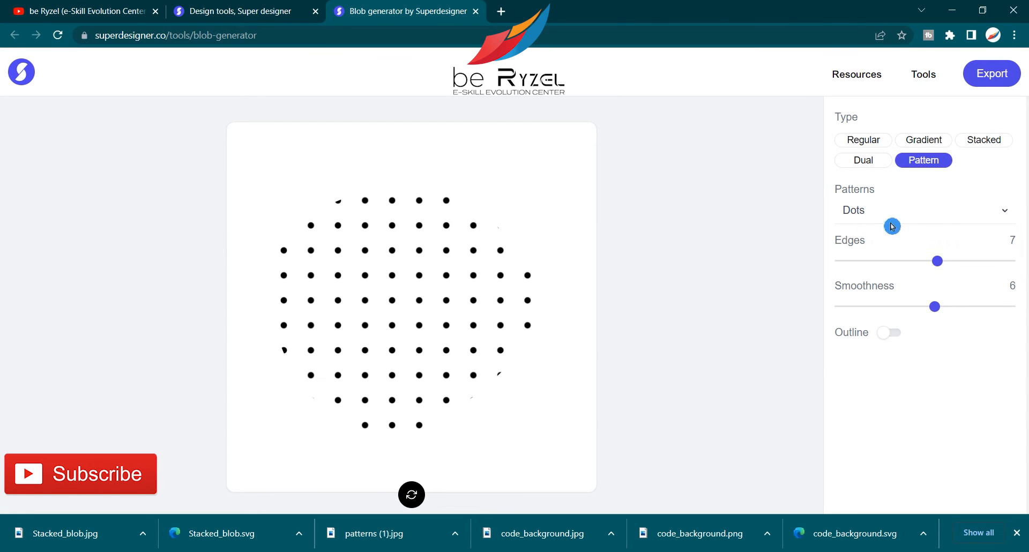
- Set the dotted blob to 5 edges and a smoothness of 8, and give it a bright red outline
{"action": "left_click_drag", "start_coordinate": [961, 262], "coordinate": [893, 270]}
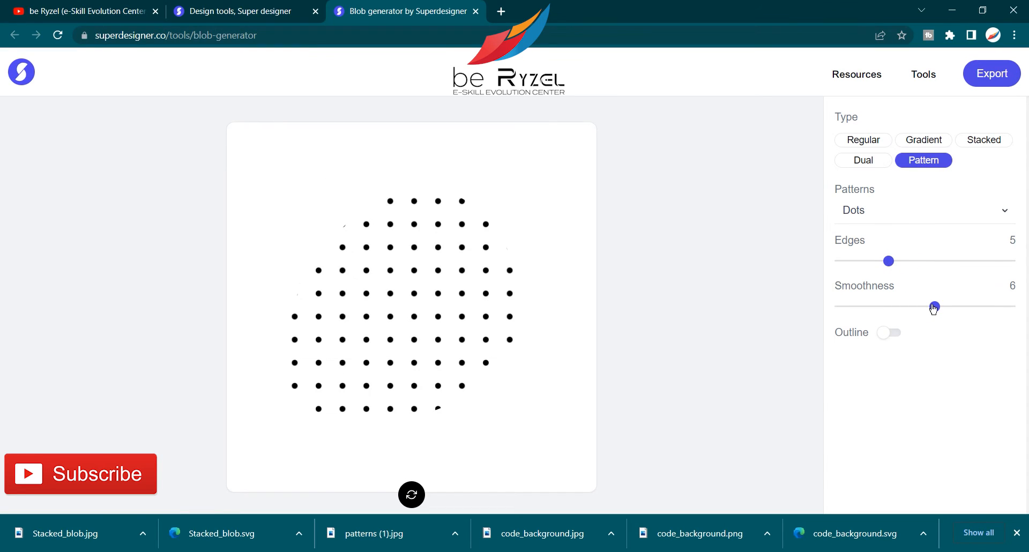
{"action": "left_click_drag", "start_coordinate": [934, 308], "coordinate": [972, 308]}
{"action": "left_click", "coordinate": [895, 334]}
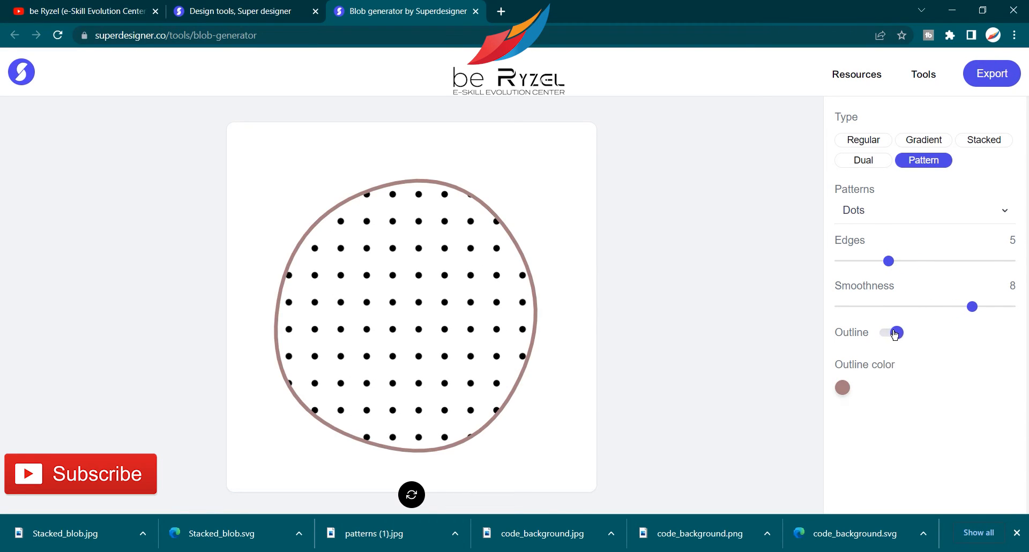
{"action": "left_click", "coordinate": [847, 390]}
{"action": "left_click_drag", "start_coordinate": [895, 421], "coordinate": [967, 401]}
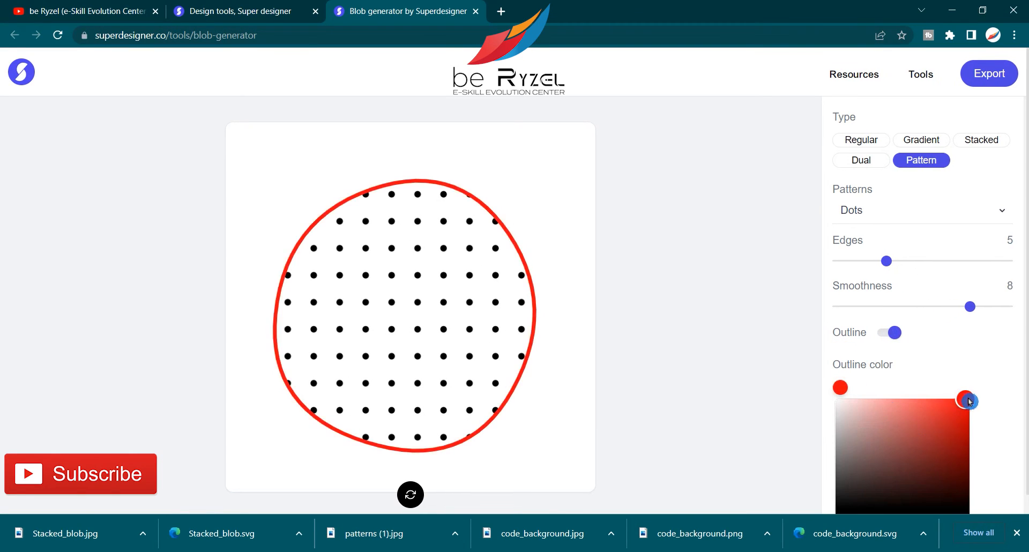
- Turn off the blob's outline and change its pattern from Dots through Cross and Circle to Square
{"action": "left_click", "coordinate": [980, 401]}
{"action": "left_click", "coordinate": [889, 336]}
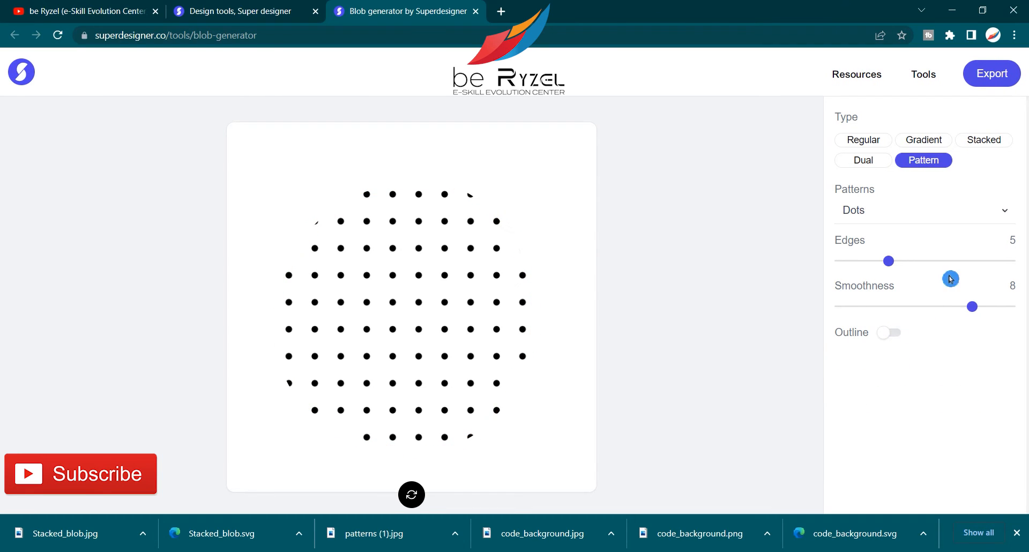
{"action": "left_click", "coordinate": [880, 206]}
{"action": "left_click", "coordinate": [878, 244]}
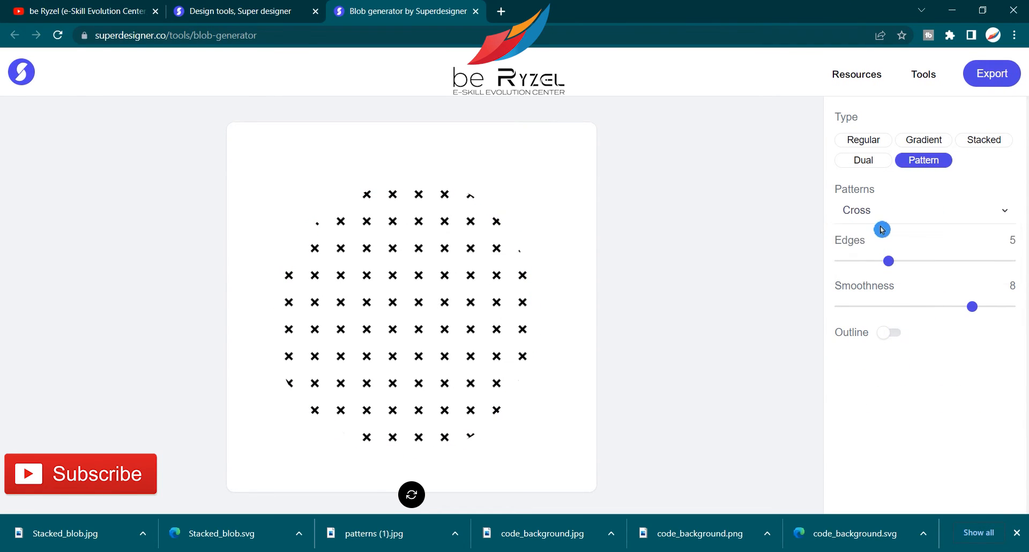
{"action": "left_click", "coordinate": [881, 209]}
{"action": "left_click", "coordinate": [879, 258]}
{"action": "left_click", "coordinate": [880, 215]}
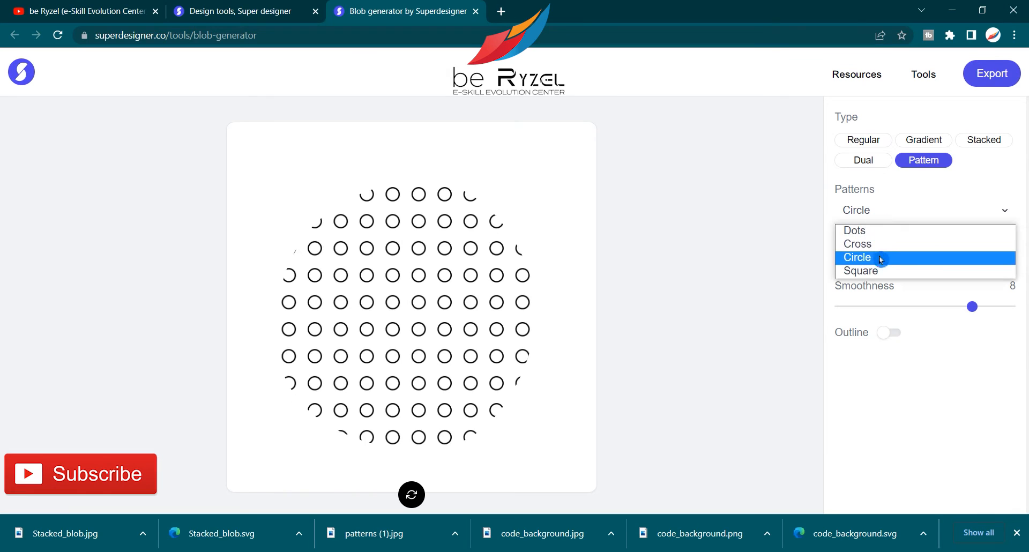
{"action": "left_click", "coordinate": [880, 271]}
- Copy the square-patterned blob's SVG code at 1x scale and dismiss the export options
{"action": "left_click", "coordinate": [968, 92]}
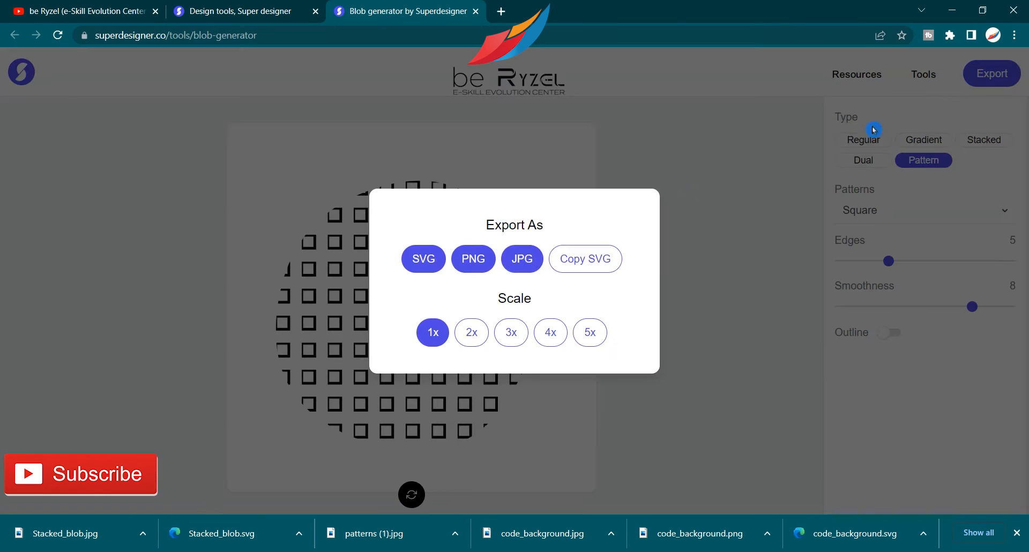
{"action": "left_click", "coordinate": [602, 262]}
{"action": "left_click", "coordinate": [707, 301]}
{"action": "double_click", "coordinate": [379, 340]}
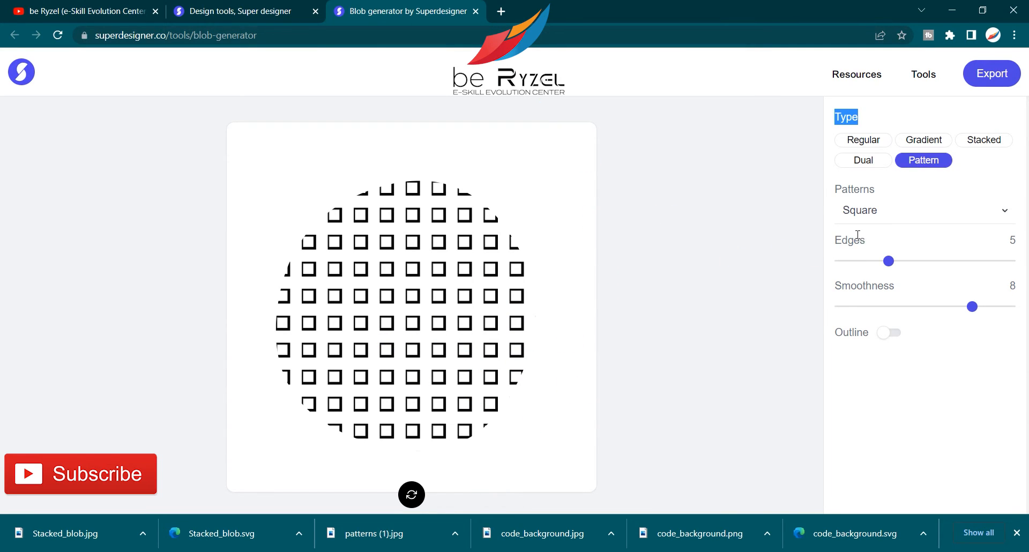
- Preview the blob in the Dual, Stacked and Gradient types, ending on Regular
{"action": "left_click", "coordinate": [877, 163]}
{"action": "left_click", "coordinate": [962, 143]}
{"action": "left_click", "coordinate": [932, 143]}
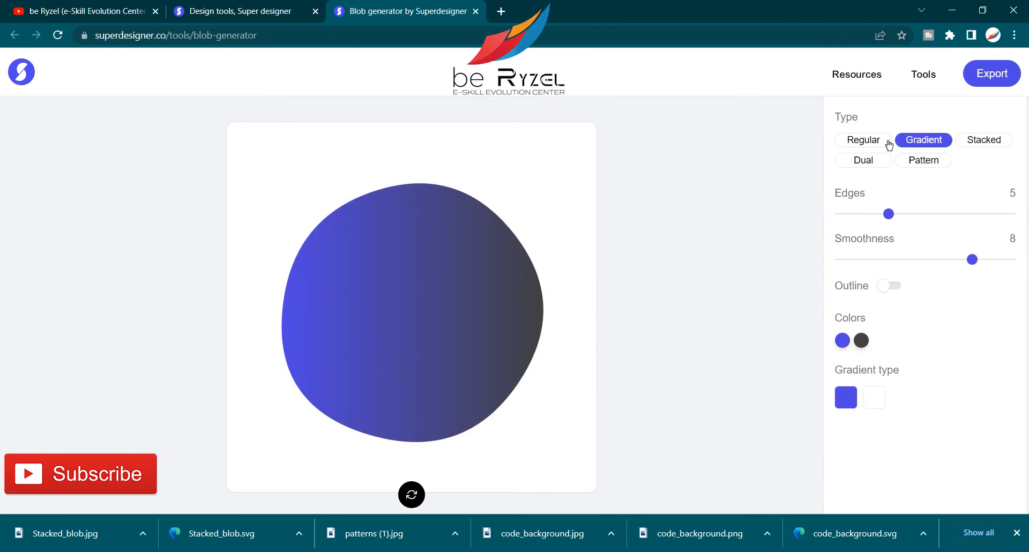
{"action": "left_click", "coordinate": [884, 141]}
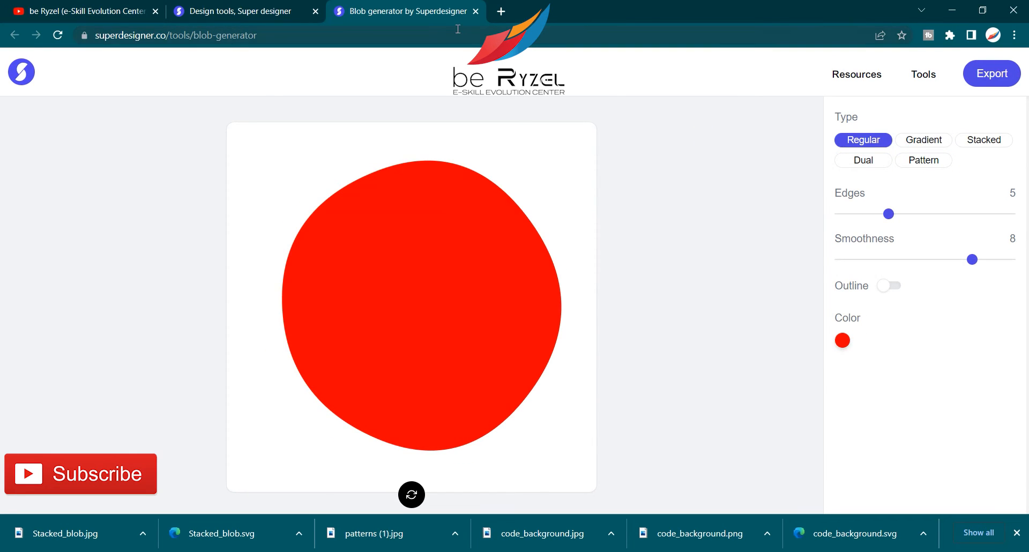
- Close the blob generator and open the Gradient generator from the design tools list in a new tab
{"action": "left_click", "coordinate": [476, 16]}
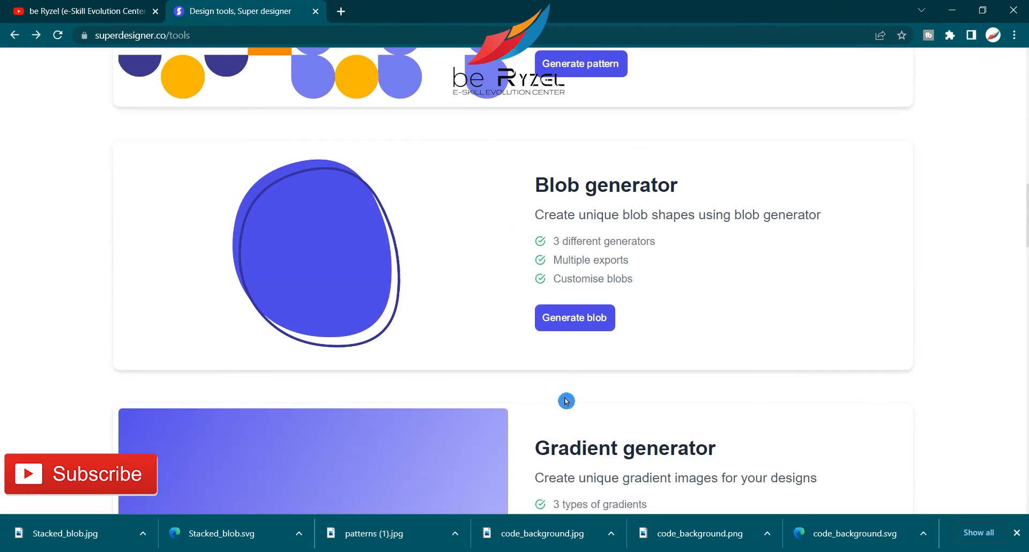
{"action": "scroll", "coordinate": [579, 398], "scroll_direction": "down", "scroll_amount": 5}
{"action": "right_click", "coordinate": [591, 313]}
{"action": "left_click", "coordinate": [599, 322]}
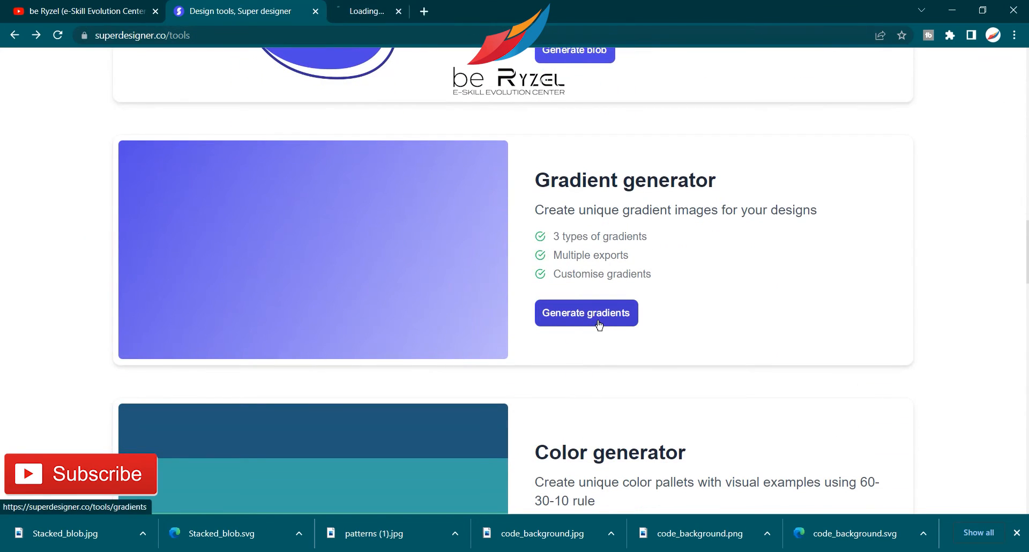
{"action": "key", "text": "ctrl+Tab"}
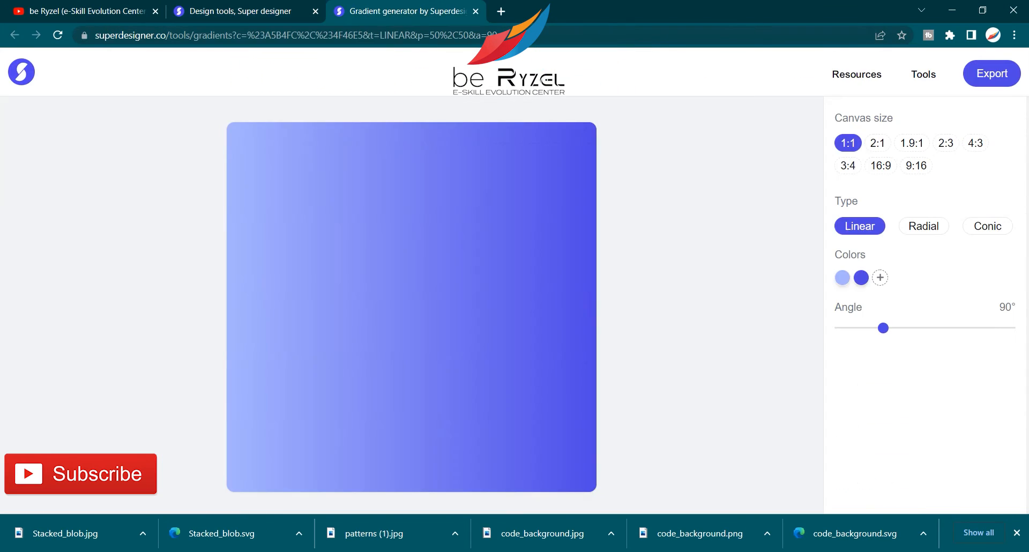
- Try the Radial and Conic gradient types and return to Linear
{"action": "left_click", "coordinate": [929, 232]}
{"action": "left_click", "coordinate": [989, 232]}
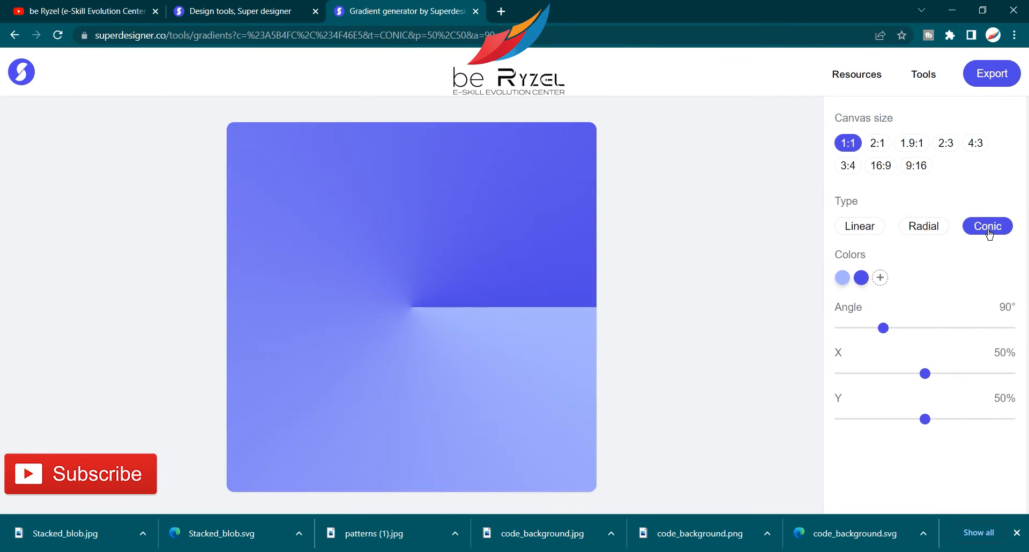
{"action": "left_click", "coordinate": [874, 227]}
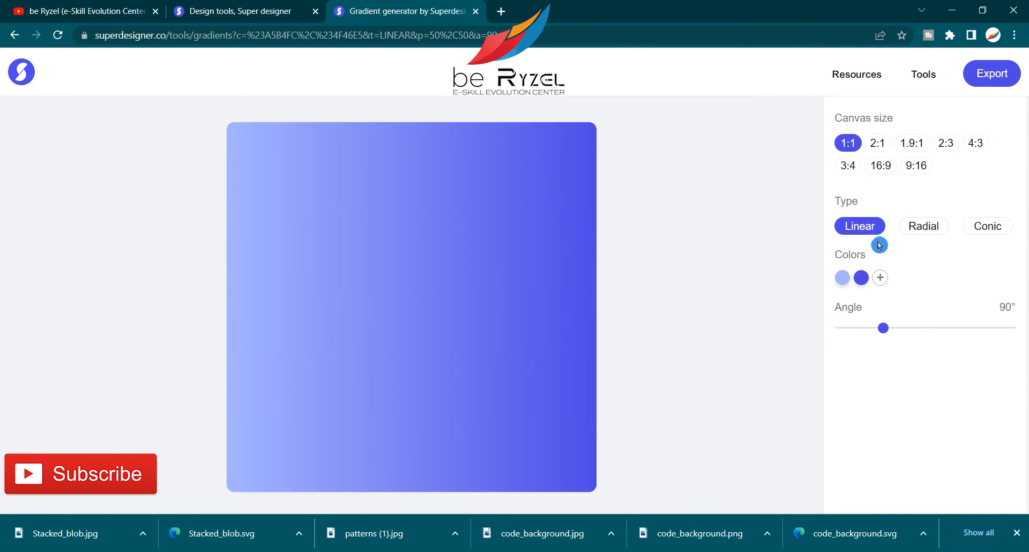
- Set the linear gradient's second color to bright blue and its first color to bright red
{"action": "left_click", "coordinate": [861, 278]}
{"action": "left_click_drag", "start_coordinate": [928, 297], "coordinate": [960, 288]}
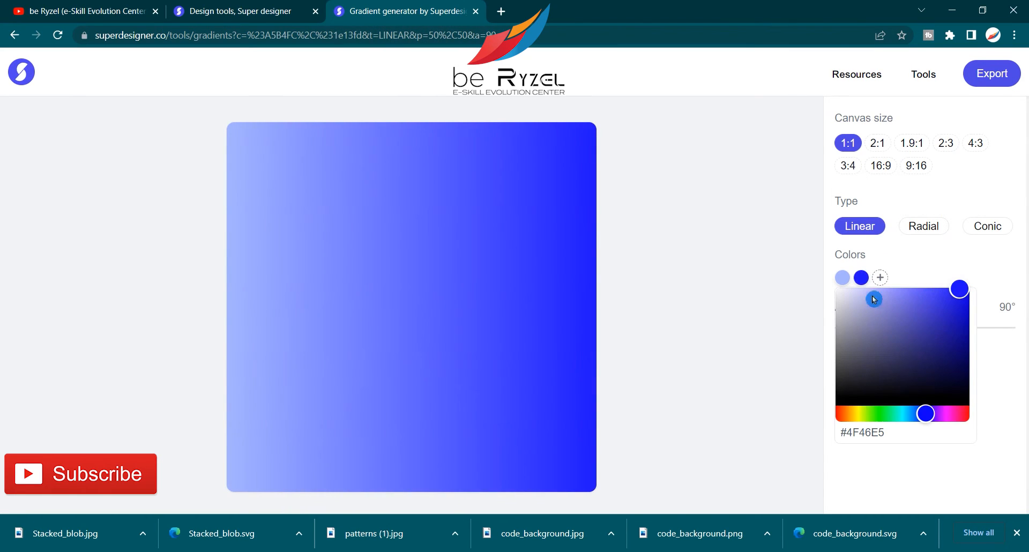
{"action": "left_click", "coordinate": [841, 283]}
{"action": "left_click_drag", "start_coordinate": [937, 301], "coordinate": [865, 393]}
{"action": "left_click_drag", "start_coordinate": [924, 415], "coordinate": [965, 414]}
{"action": "left_click_drag", "start_coordinate": [955, 346], "coordinate": [1015, 276]}
{"action": "left_click", "coordinate": [496, 328]}
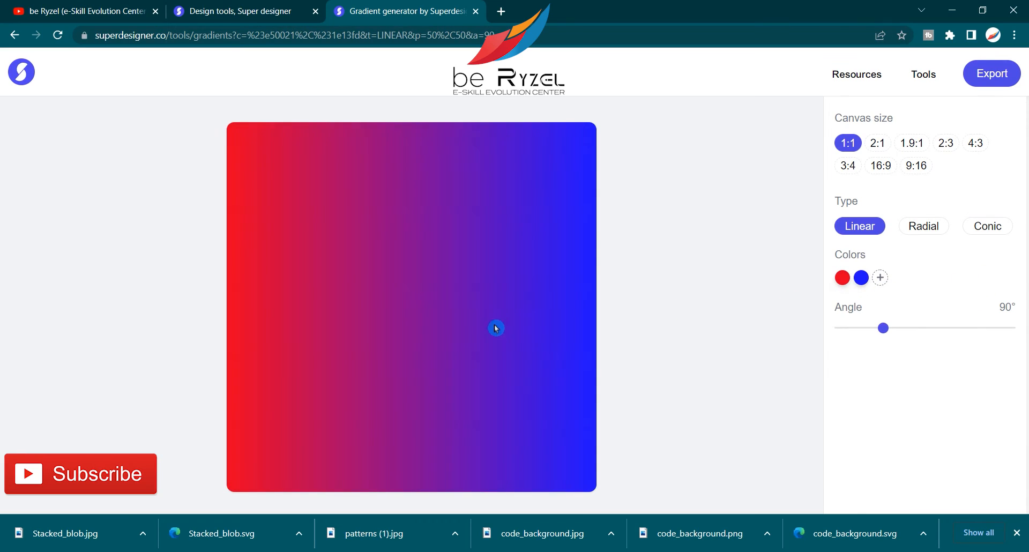
- Add a third color to the gradient and set it to bright green
{"action": "left_click", "coordinate": [886, 292]}
{"action": "left_click", "coordinate": [882, 281]}
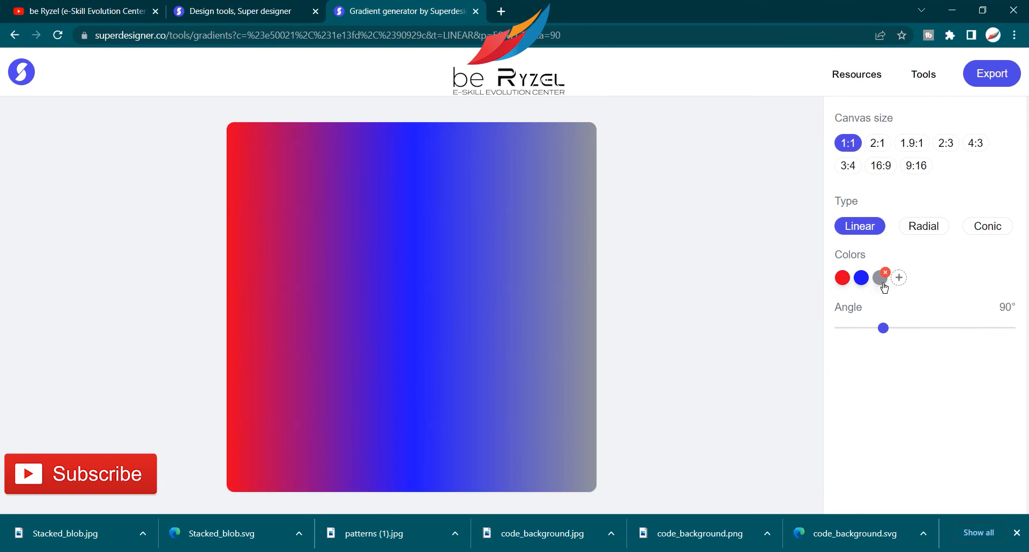
{"action": "left_click", "coordinate": [886, 283]}
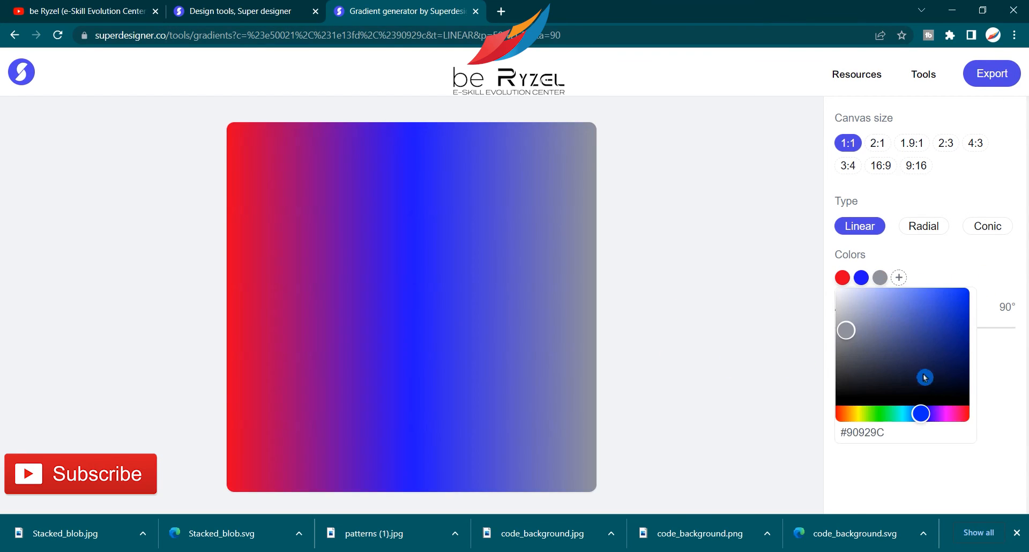
{"action": "left_click", "coordinate": [875, 418]}
{"action": "left_click_drag", "start_coordinate": [919, 321], "coordinate": [951, 291]}
{"action": "left_click", "coordinate": [879, 284]}
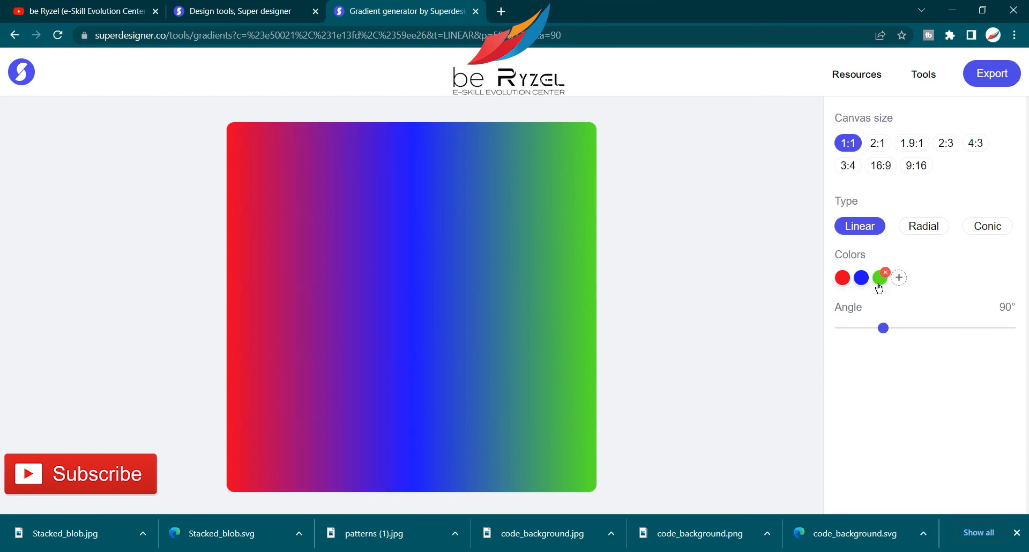
- Add a fourth color in bright yellow and set the linear gradient's angle to 0°
{"action": "left_click", "coordinate": [895, 285]}
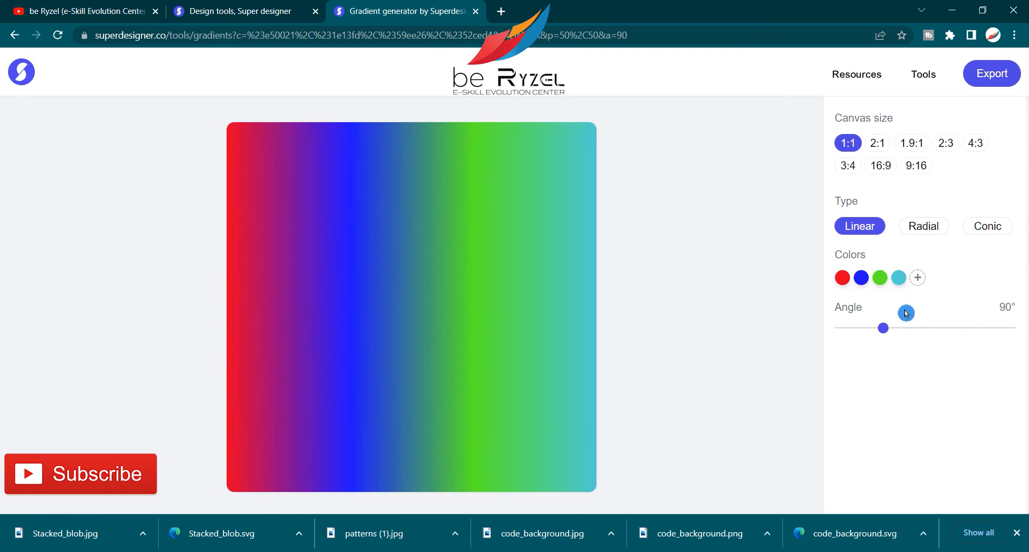
{"action": "left_click", "coordinate": [905, 286]}
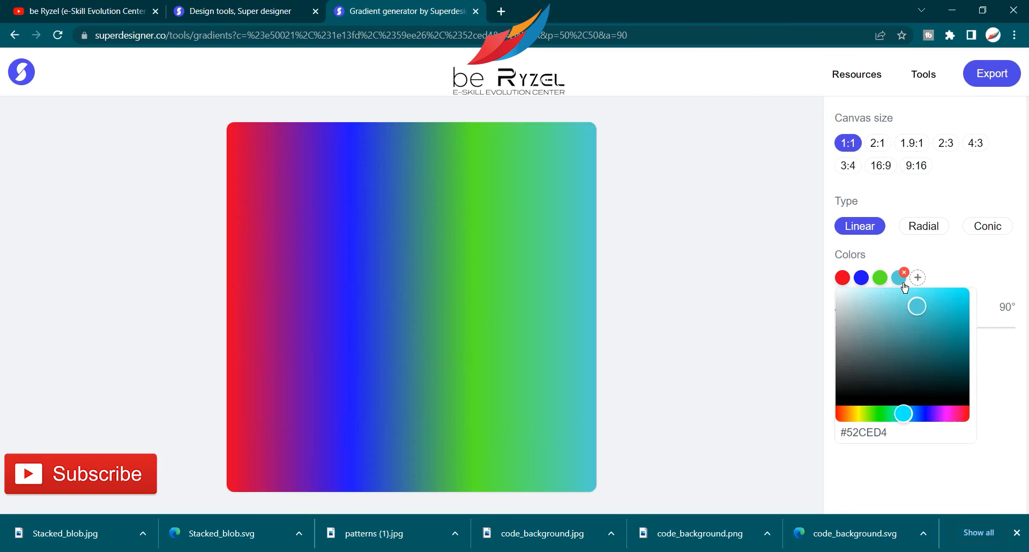
{"action": "left_click", "coordinate": [856, 416]}
{"action": "left_click_drag", "start_coordinate": [906, 340], "coordinate": [969, 288]}
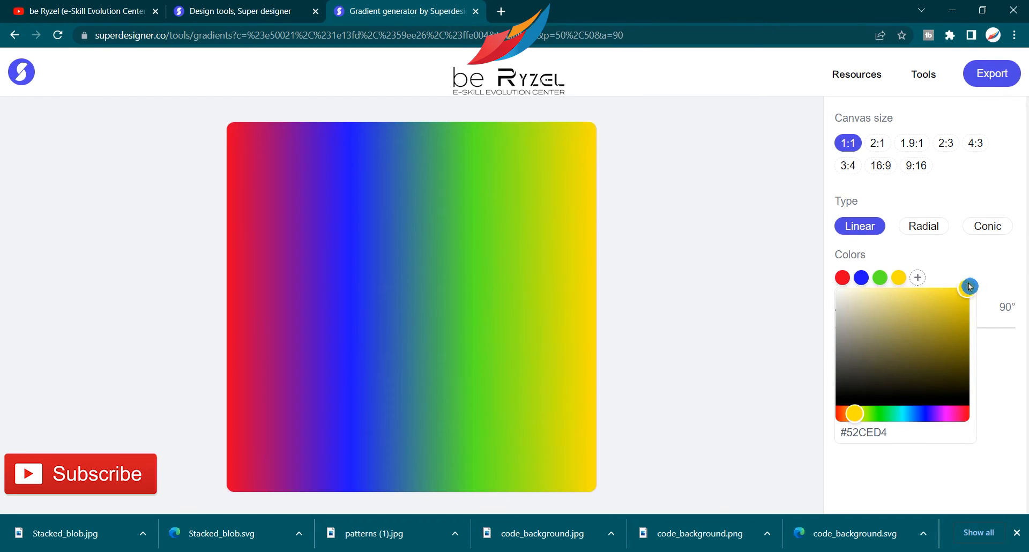
{"action": "left_click", "coordinate": [978, 277]}
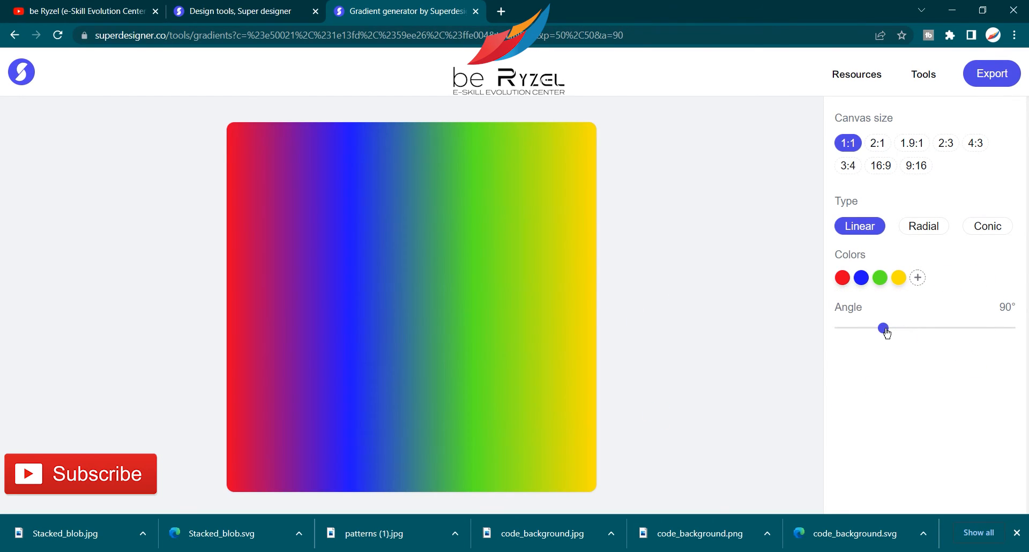
{"action": "left_click_drag", "start_coordinate": [887, 332], "coordinate": [828, 349]}
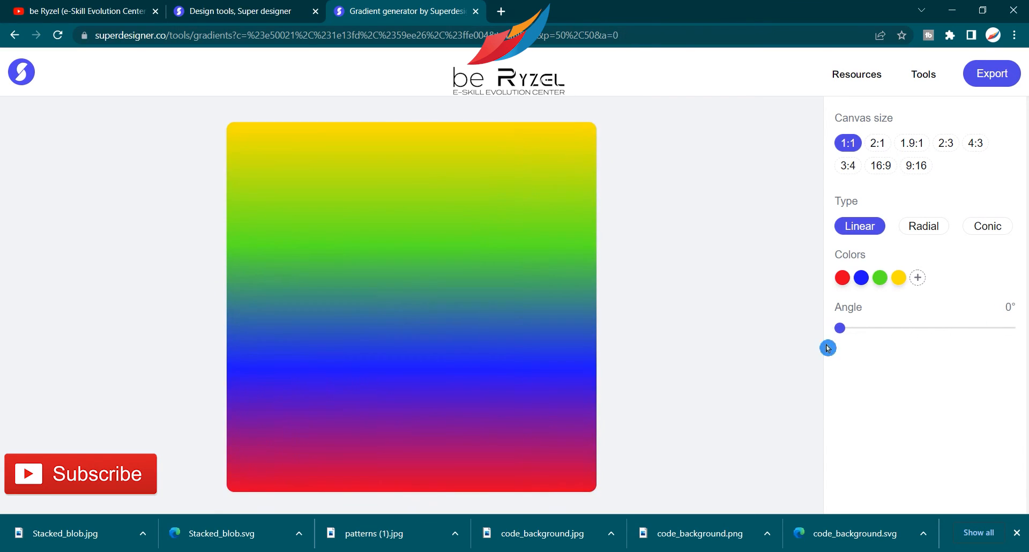
- Switch the gradient to Radial and remove its yellow and green colors
{"action": "left_click", "coordinate": [909, 232]}
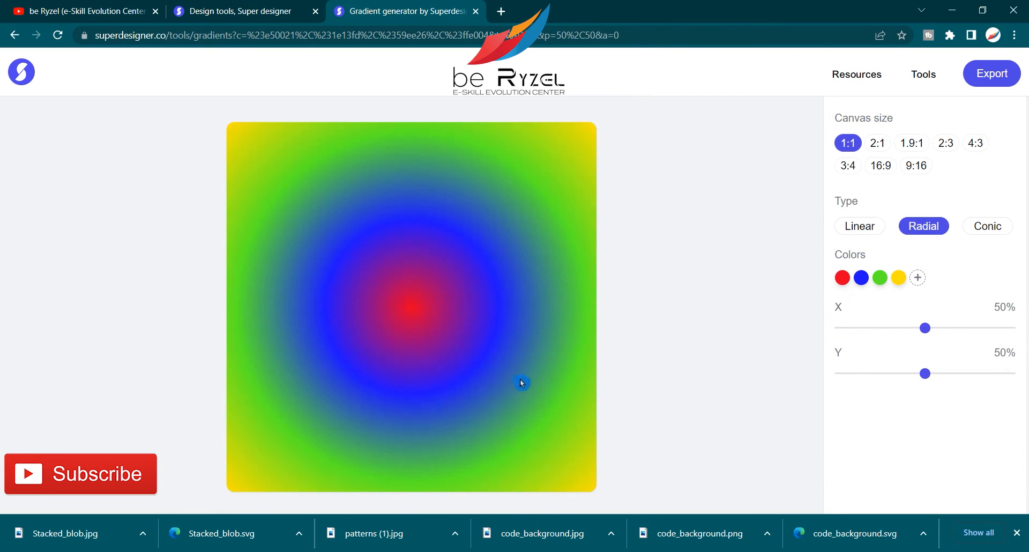
{"action": "left_click", "coordinate": [904, 274]}
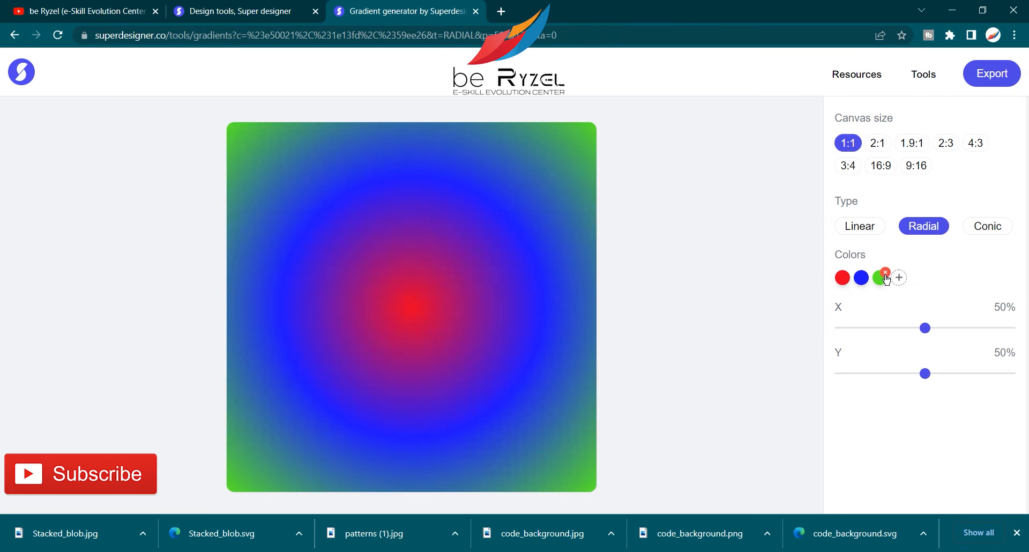
{"action": "left_click", "coordinate": [885, 274]}
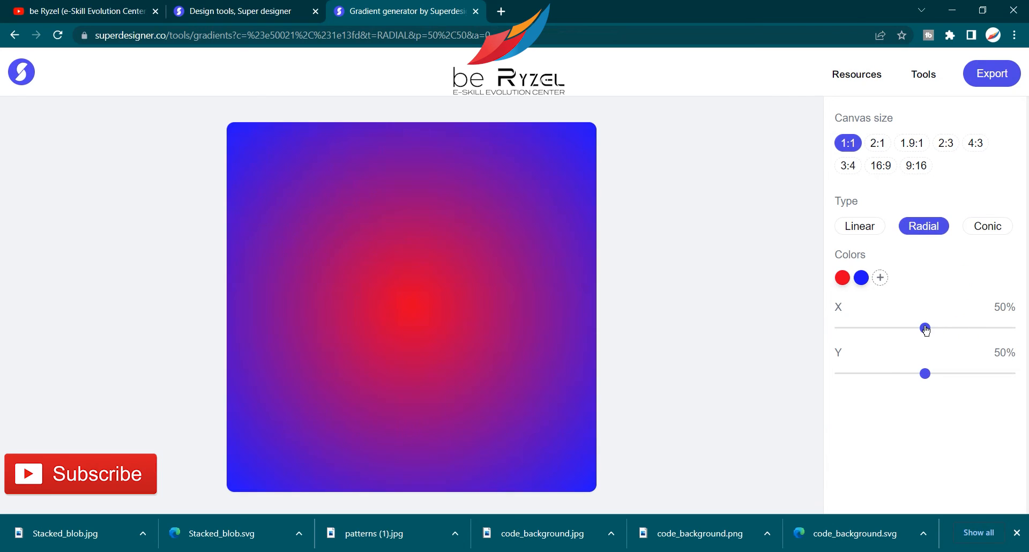
- Try shifting the radial gradient's center along X and Y, returning both to 50%
{"action": "mouse_move", "coordinate": [925, 328]}
{"action": "left_mouse_down"}
{"action": "mouse_move", "coordinate": [1028, 334]}
{"action": "mouse_move", "coordinate": [780, 345]}
{"action": "mouse_move", "coordinate": [892, 328]}
{"action": "mouse_move", "coordinate": [933, 344]}
{"action": "left_mouse_up"}
{"action": "left_click_drag", "start_coordinate": [975, 378], "coordinate": [906, 379]}
- Switch the gradient to Conic and try its angle and X and Y positions, ending at 0°, 50% and 50%
{"action": "left_click", "coordinate": [984, 235]}
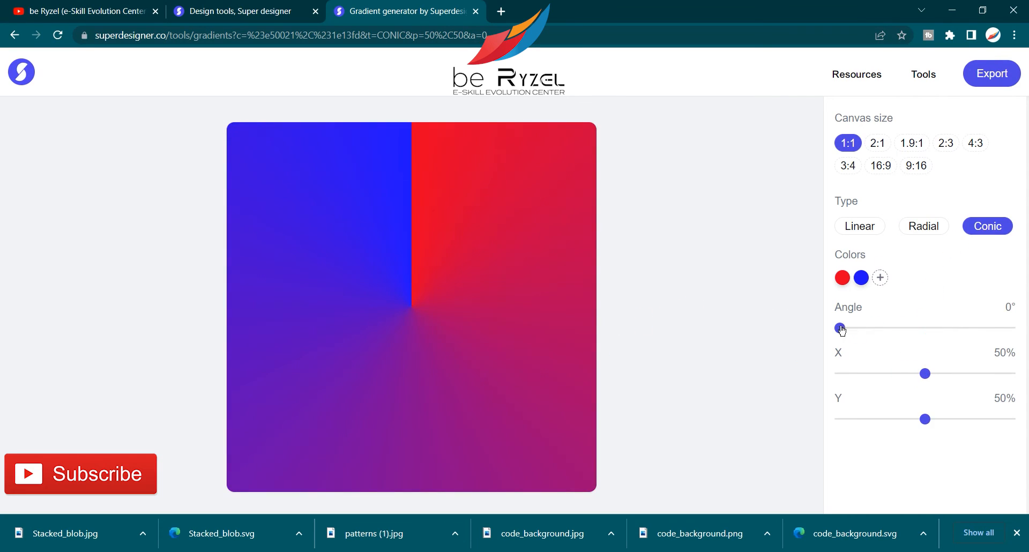
{"action": "mouse_move", "coordinate": [840, 328]}
{"action": "left_mouse_down"}
{"action": "mouse_move", "coordinate": [955, 336]}
{"action": "mouse_move", "coordinate": [826, 337]}
{"action": "left_mouse_up"}
{"action": "mouse_move", "coordinate": [924, 377]}
{"action": "left_mouse_down"}
{"action": "mouse_move", "coordinate": [1023, 378]}
{"action": "mouse_move", "coordinate": [924, 379]}
{"action": "left_mouse_up"}
{"action": "mouse_move", "coordinate": [928, 429]}
{"action": "left_mouse_down"}
{"action": "mouse_move", "coordinate": [825, 426]}
{"action": "mouse_move", "coordinate": [1012, 431]}
{"action": "mouse_move", "coordinate": [932, 429]}
{"action": "left_mouse_up"}
- Copy the conic gradient's CSS from the export options and paste it into a new Notepad document
{"action": "left_click", "coordinate": [1006, 86]}
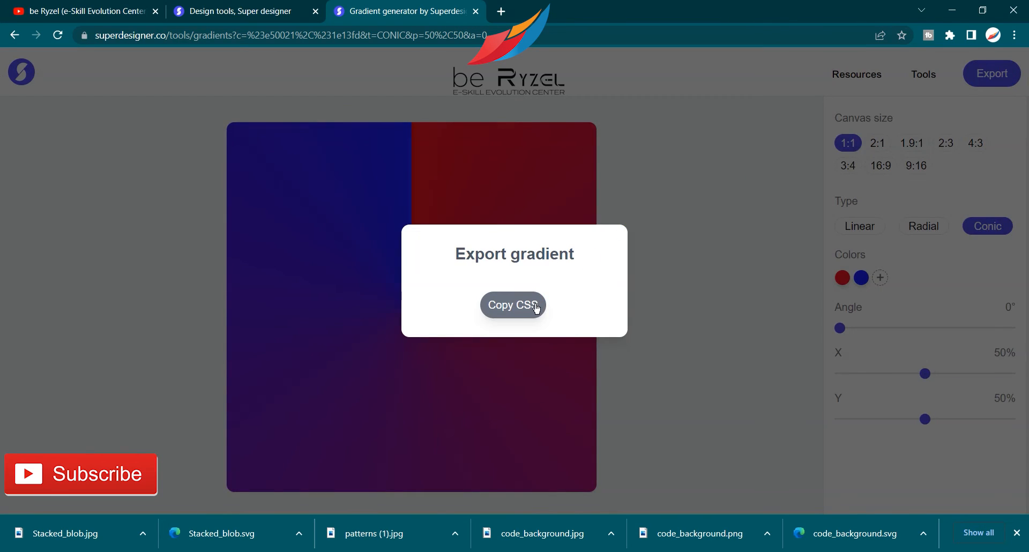
{"action": "left_click", "coordinate": [512, 302]}
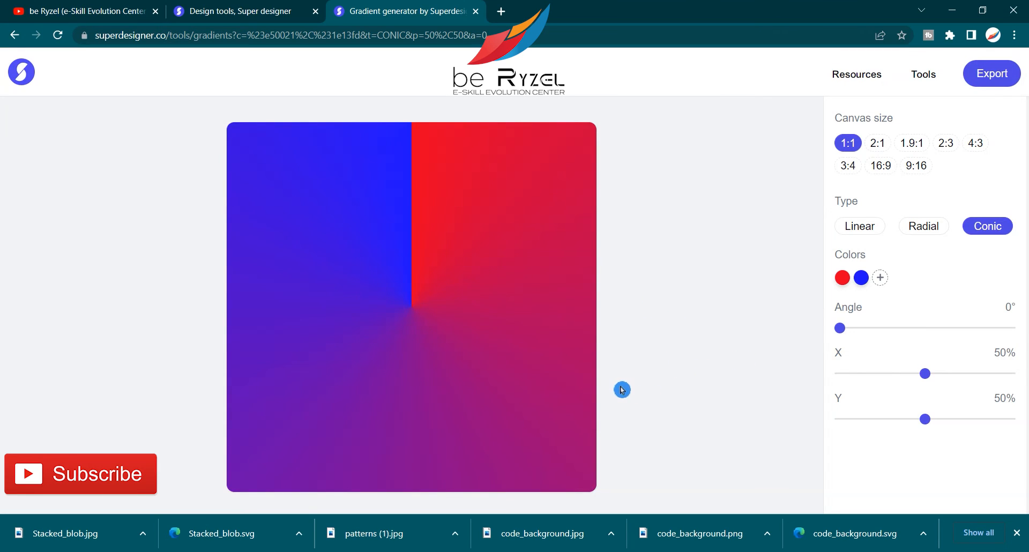
{"action": "key", "text": "super"}
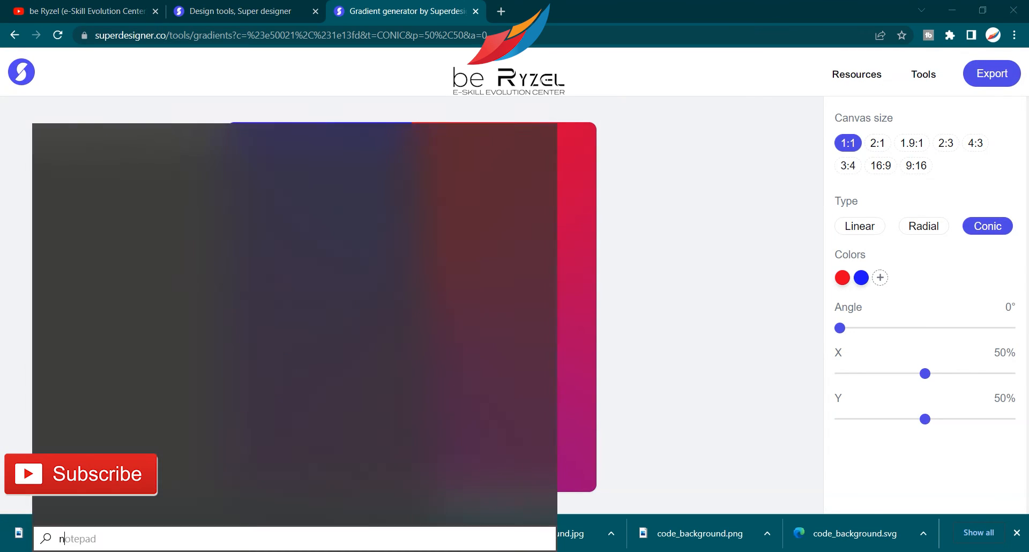
{"action": "type", "text": "notepad"}
{"action": "key", "text": "Return"}
{"action": "key", "text": "ctrl+v"}
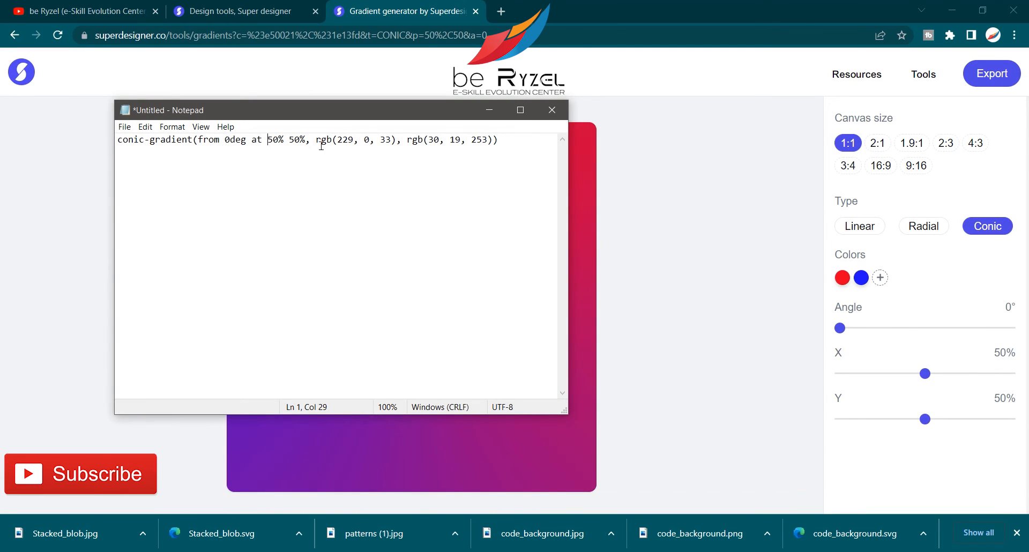
- Examine the RGB color values in the pasted gradient CSS, and close Notepad without saving
{"action": "left_click_drag", "start_coordinate": [316, 140], "coordinate": [489, 143]}
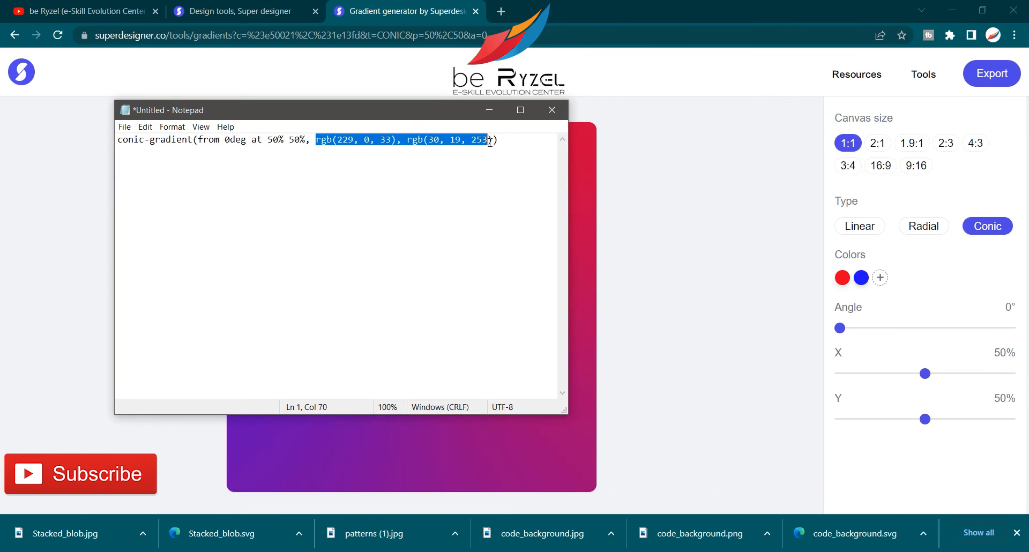
{"action": "left_click", "coordinate": [498, 142]}
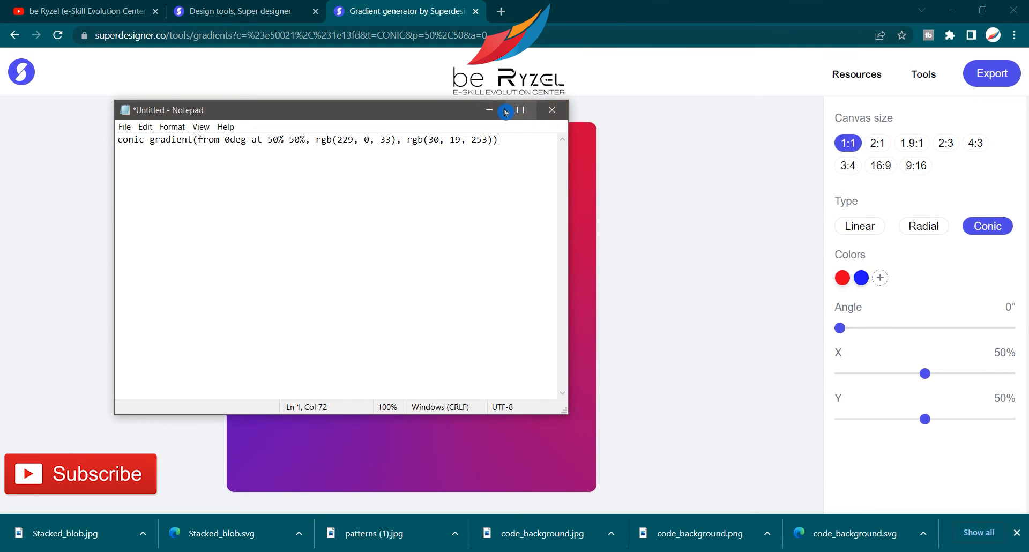
{"action": "left_click", "coordinate": [544, 114]}
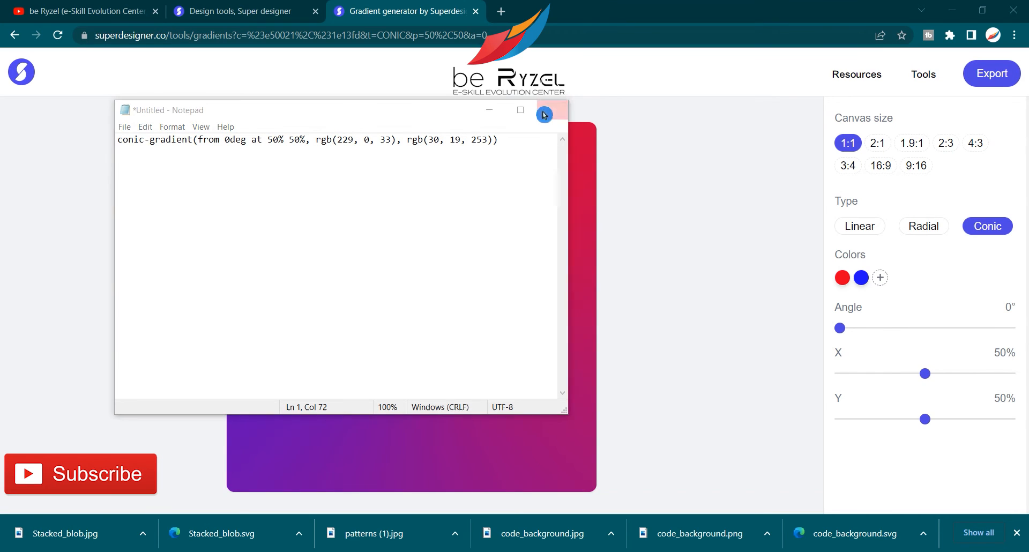
{"action": "left_click", "coordinate": [542, 282]}
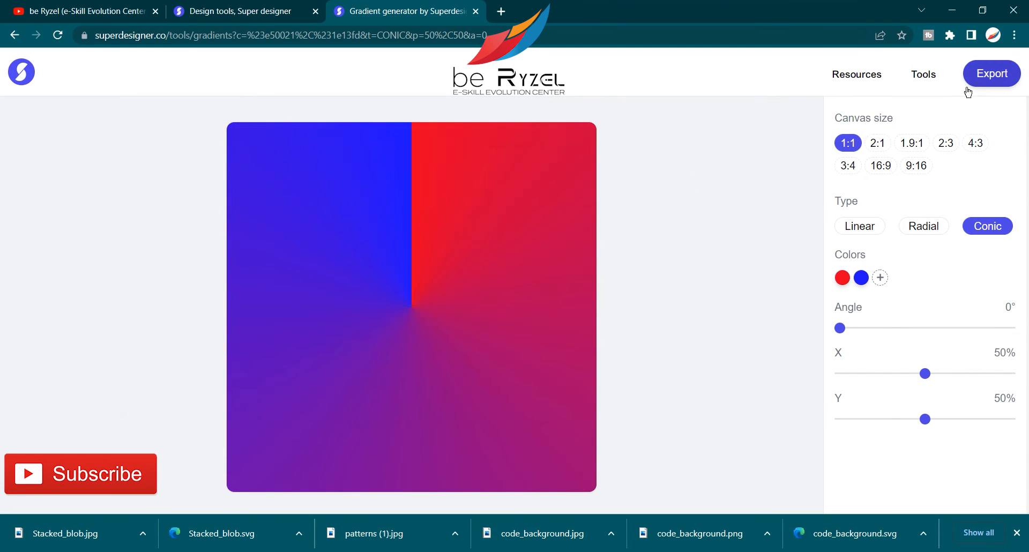
- Switch the red and blue gradient back to the Radial type
{"action": "left_click", "coordinate": [936, 229]}
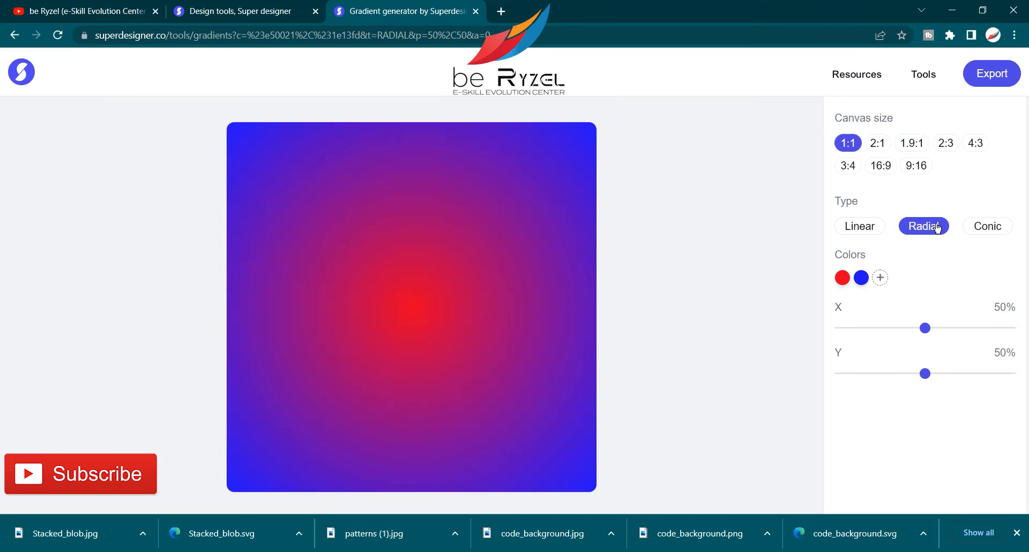
- Check the export options for the radial gradient, and switch the type to Linear and check its export options
{"action": "left_click", "coordinate": [991, 73]}
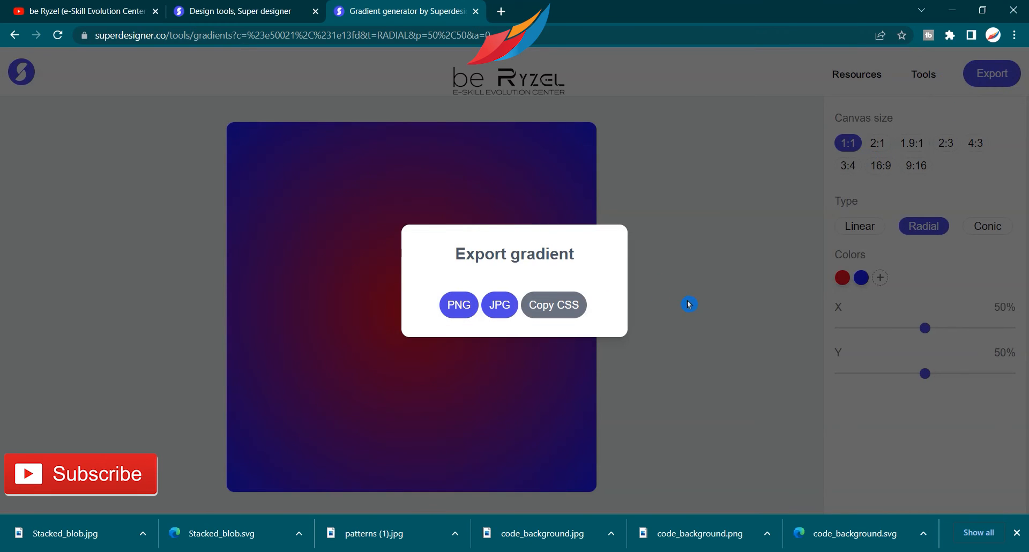
{"action": "left_click", "coordinate": [689, 304]}
{"action": "left_click", "coordinate": [862, 227]}
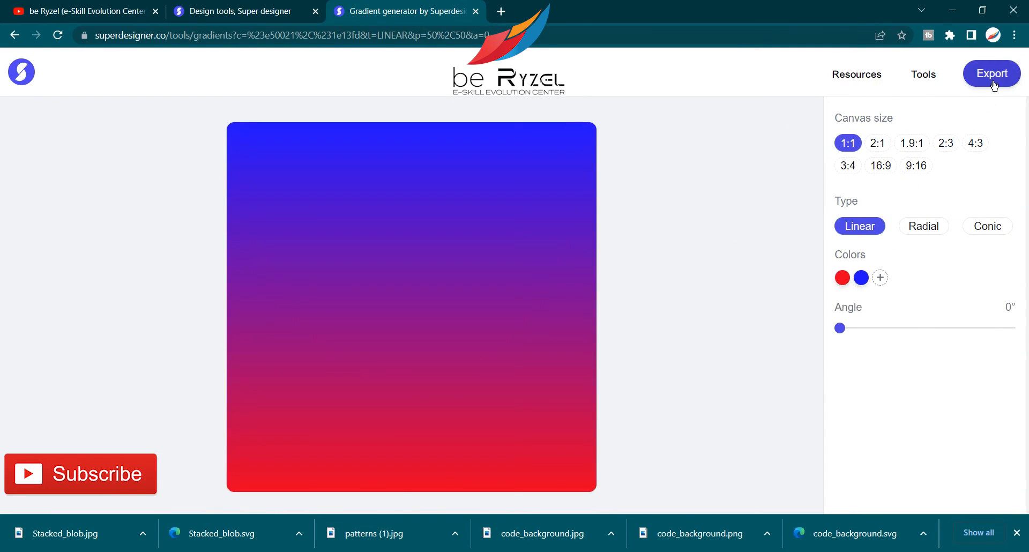
{"action": "left_click", "coordinate": [992, 73]}
{"action": "left_click", "coordinate": [740, 298]}
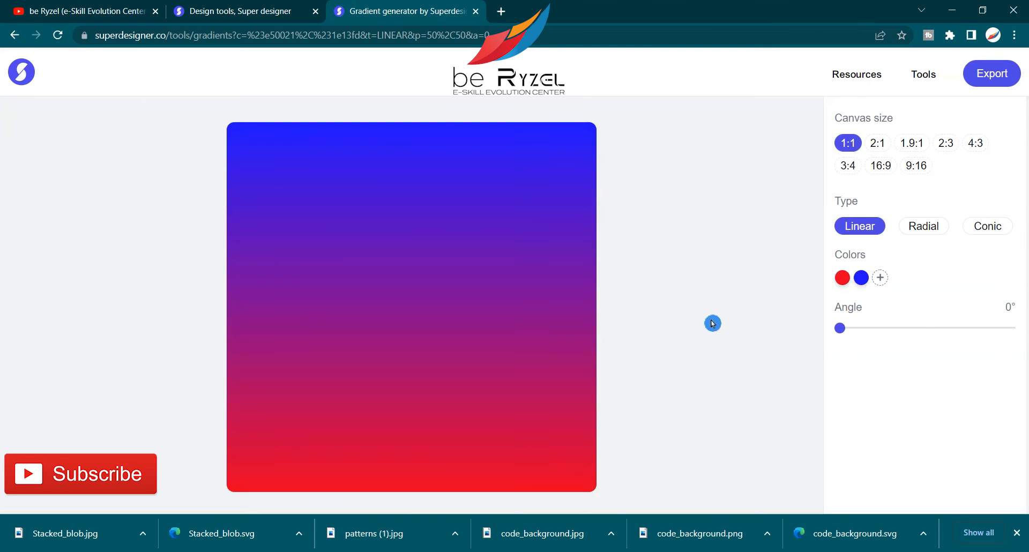
- Close the gradient generator and open the Color generator and Shades generator in new tabs, bringing up the Color generator
{"action": "key", "text": "ctrl+shift+Tab"}
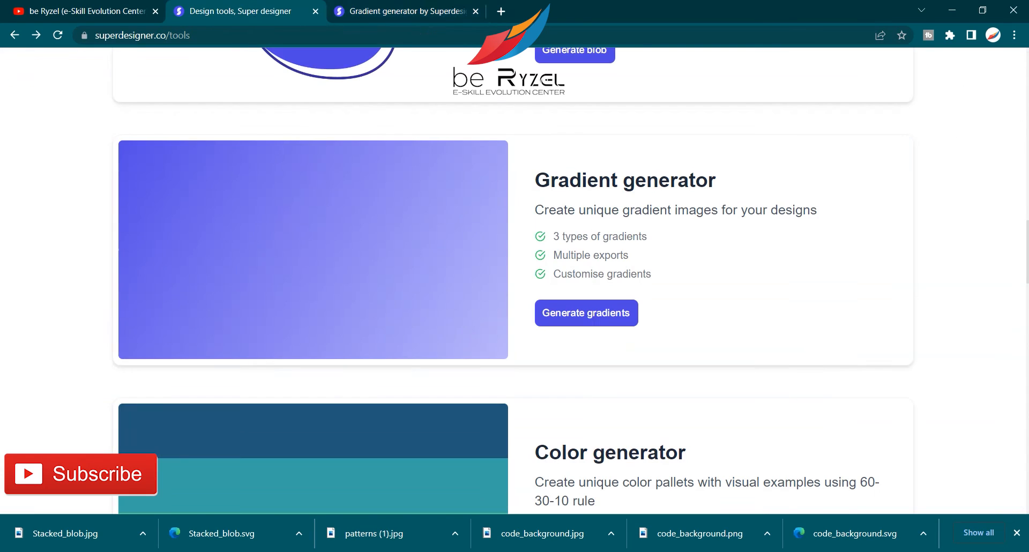
{"action": "left_click", "coordinate": [474, 12]}
{"action": "scroll", "coordinate": [535, 281], "scroll_direction": "down", "scroll_amount": 1}
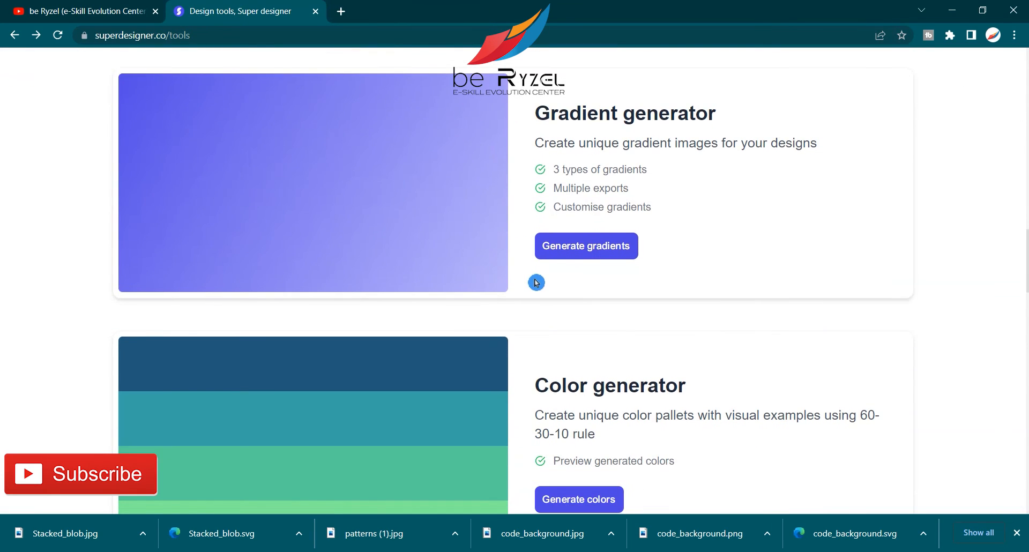
{"action": "scroll", "coordinate": [536, 282], "scroll_direction": "down", "scroll_amount": 1}
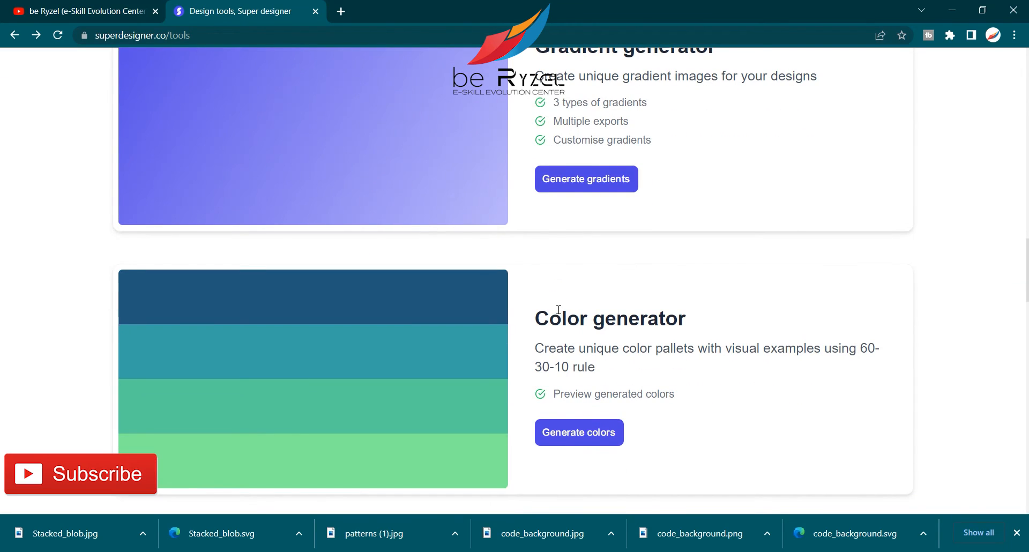
{"action": "right_click", "coordinate": [584, 428]}
{"action": "left_click", "coordinate": [669, 304]}
{"action": "scroll", "coordinate": [669, 306], "scroll_direction": "down", "scroll_amount": 5}
{"action": "middle_click", "coordinate": [581, 342]}
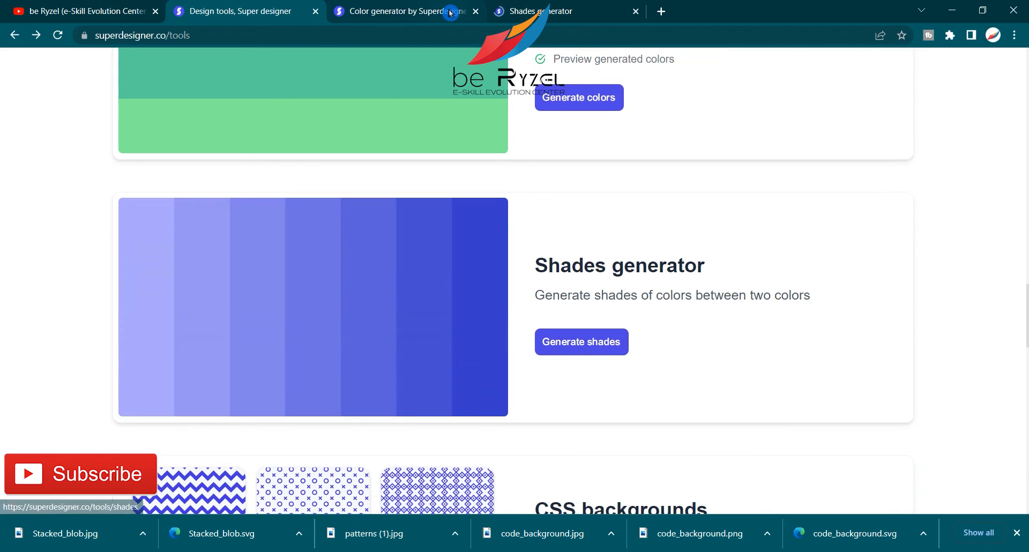
{"action": "left_click", "coordinate": [450, 14]}
- Examine the palette's preview cards and compare the Mobile and Web layouts
{"action": "mouse_move", "coordinate": [516, 388]}
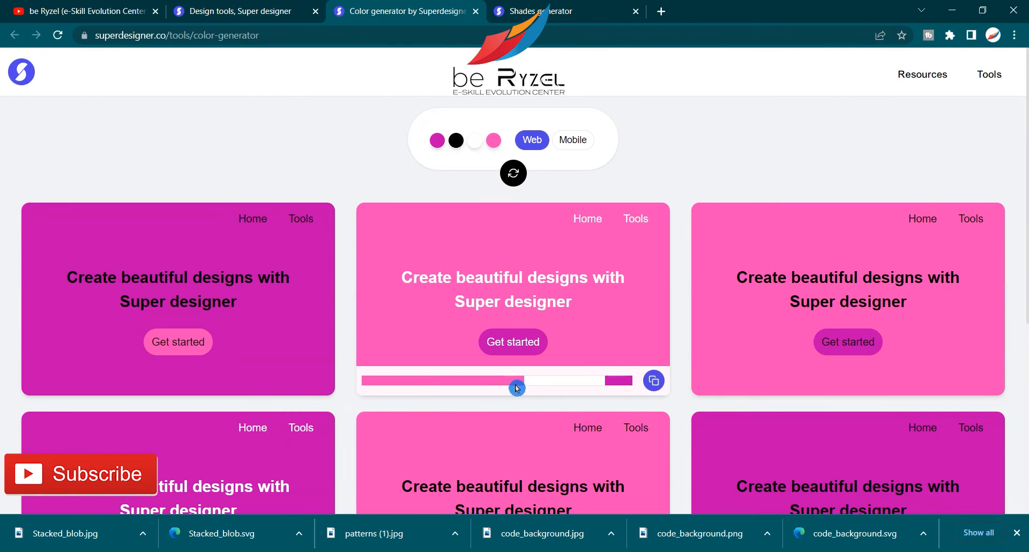
{"action": "scroll", "coordinate": [455, 355], "scroll_direction": "down", "scroll_amount": 6}
{"action": "scroll", "coordinate": [472, 300], "scroll_direction": "up", "scroll_amount": 6}
{"action": "left_click", "coordinate": [572, 140]}
{"action": "left_click", "coordinate": [532, 140]}
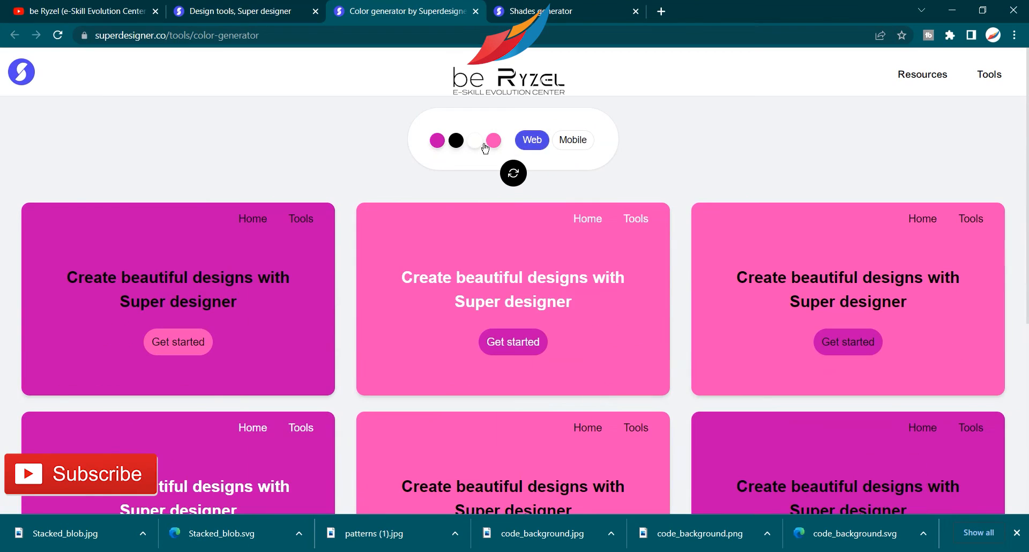
- Set the first palette color to bright blue #335CFF and the second to light gray #E6E6E6
{"action": "left_click", "coordinate": [438, 144]}
{"action": "left_click_drag", "start_coordinate": [504, 279], "coordinate": [517, 280]}
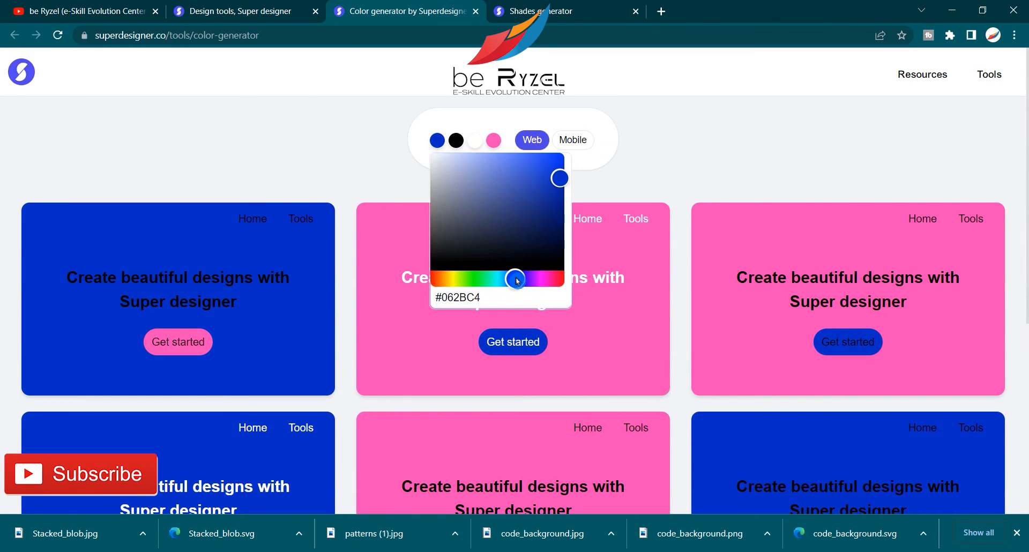
{"action": "left_click", "coordinate": [457, 142]}
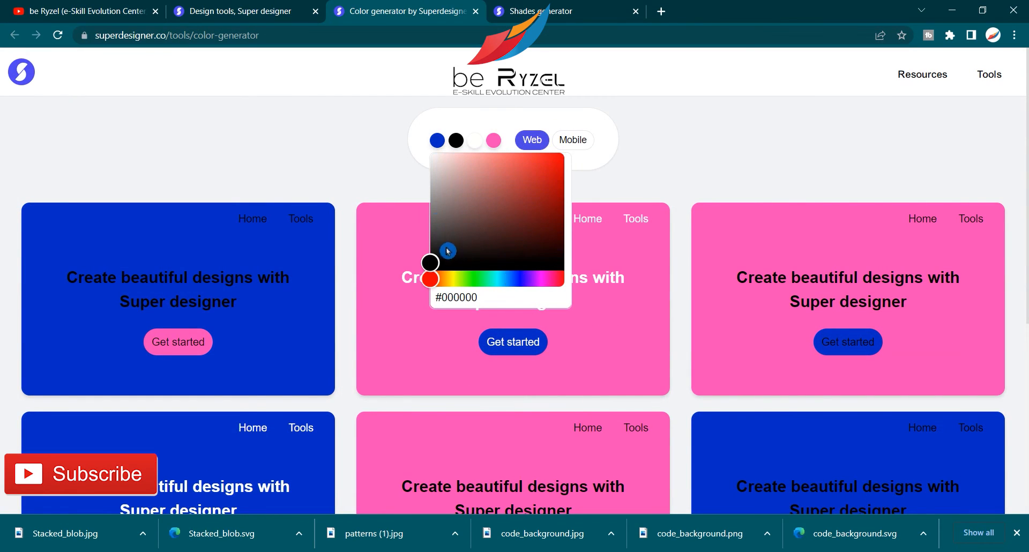
{"action": "left_click_drag", "start_coordinate": [448, 251], "coordinate": [432, 167]}
{"action": "left_click", "coordinate": [437, 140]}
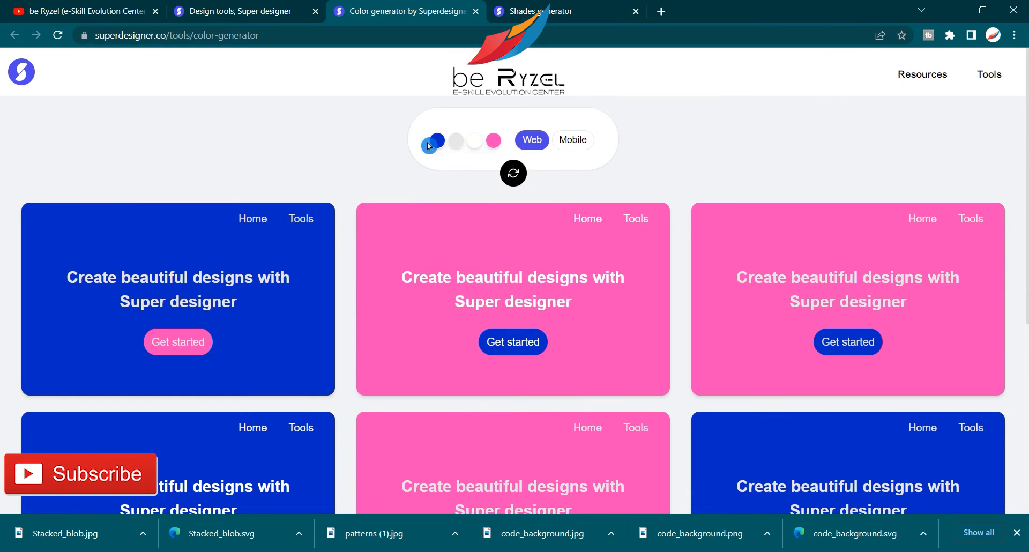
{"action": "left_click_drag", "start_coordinate": [546, 182], "coordinate": [539, 156]}
- Set the fourth palette color to dark gray #1F1F1F
{"action": "left_click", "coordinate": [487, 144]}
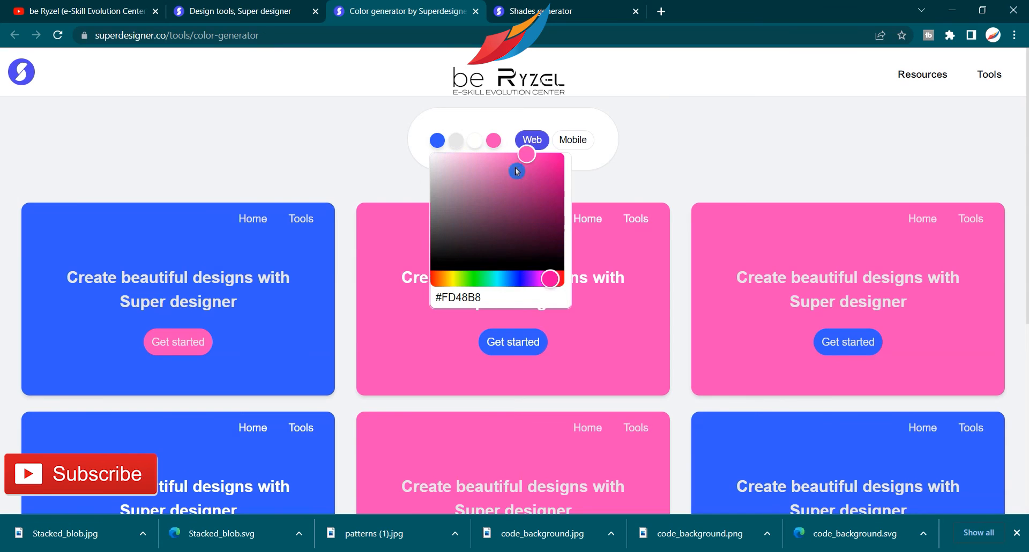
{"action": "left_click_drag", "start_coordinate": [538, 249], "coordinate": [403, 254]}
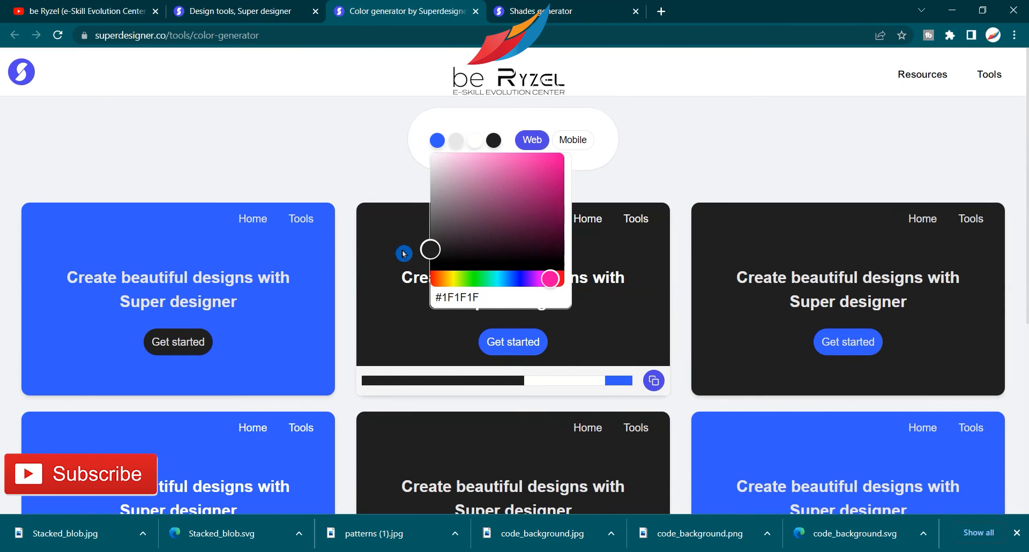
{"action": "left_click", "coordinate": [672, 162]}
- Copy the palette of the dark middle card in the second row of previews and paste it into a new Notepad document
{"action": "scroll", "coordinate": [718, 207], "scroll_direction": "down", "scroll_amount": 3}
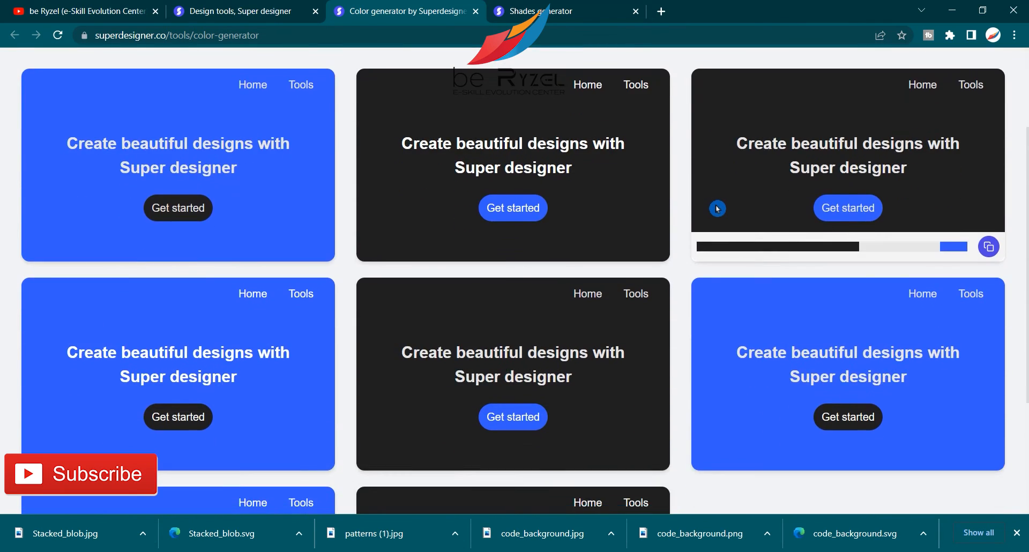
{"action": "scroll", "coordinate": [718, 206], "scroll_direction": "up", "scroll_amount": 3}
{"action": "scroll", "coordinate": [799, 171], "scroll_direction": "down", "scroll_amount": 6}
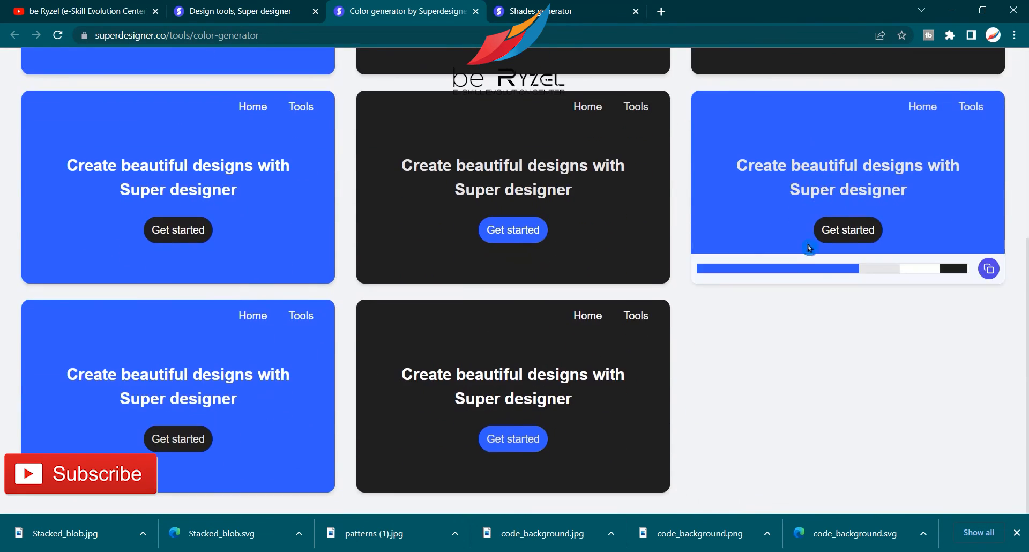
{"action": "scroll", "coordinate": [644, 286], "scroll_direction": "down", "scroll_amount": 2}
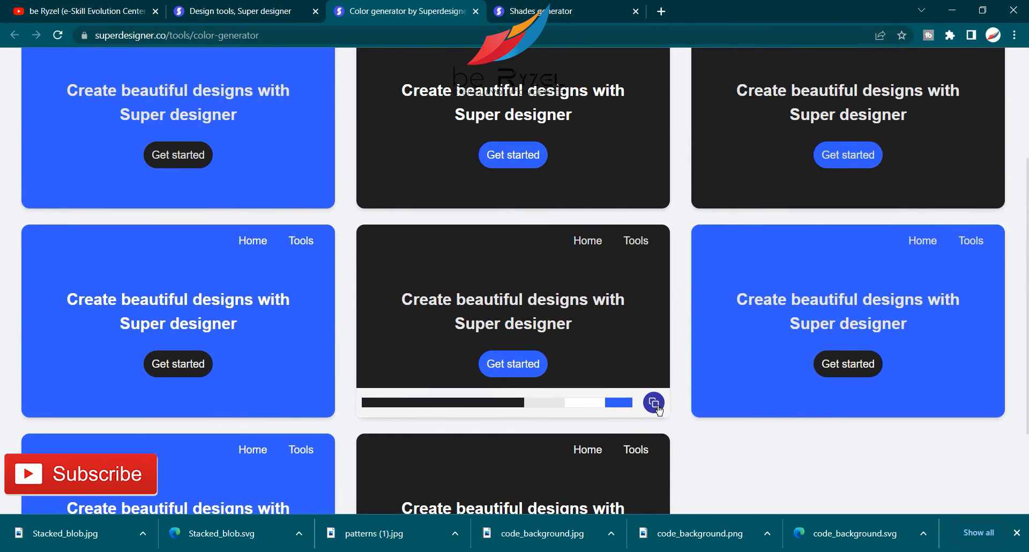
{"action": "left_click", "coordinate": [654, 403]}
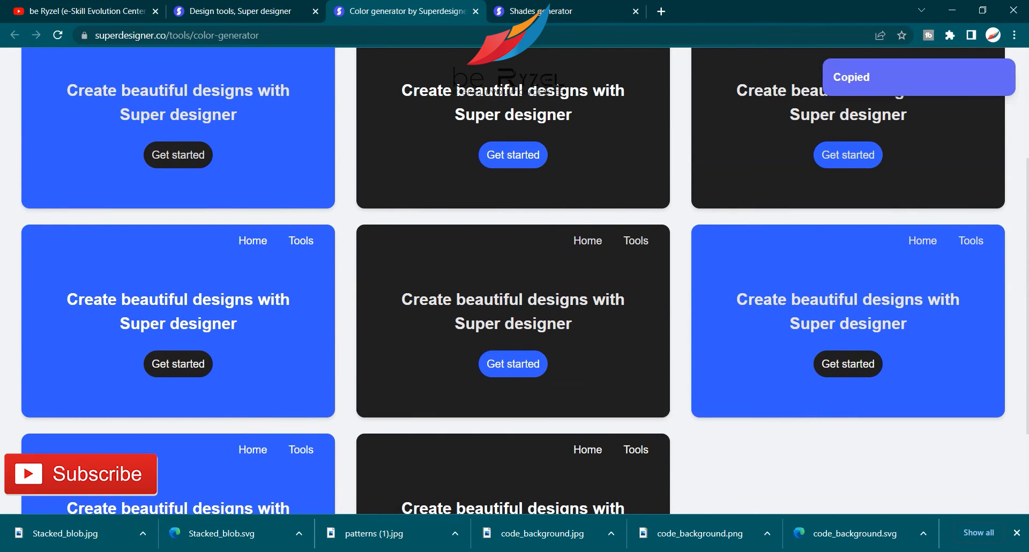
{"action": "key", "text": "super"}
{"action": "type", "text": "n"}
{"action": "left_click", "coordinate": [86, 199]}
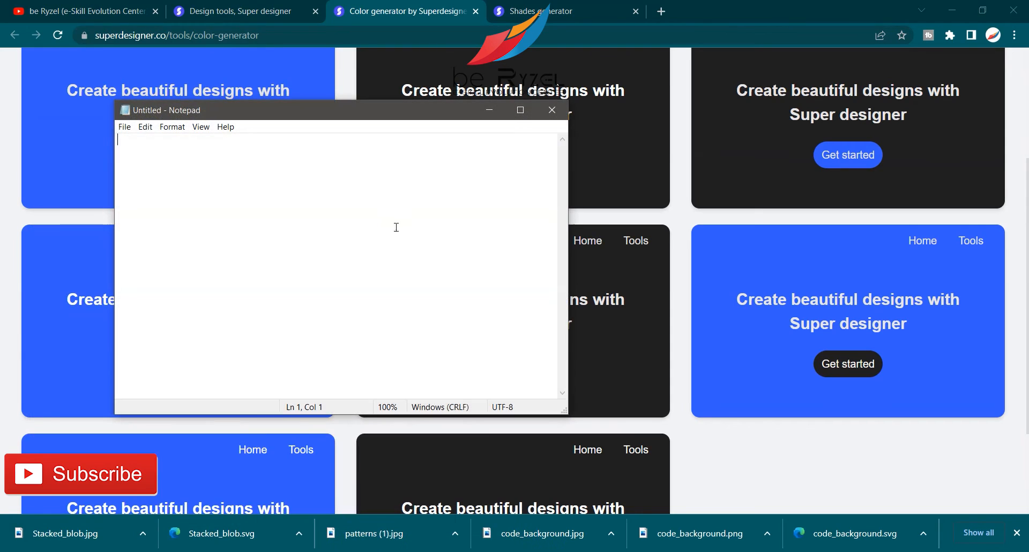
{"action": "key", "text": "ctrl+v"}
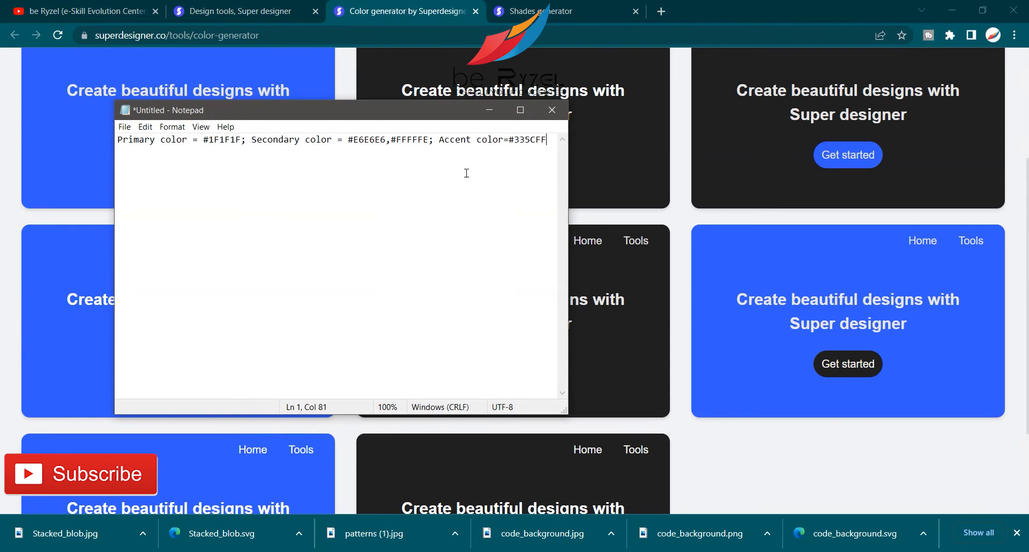
- Examine the primary, secondary and accent color codes in the pasted palette, and minimize Notepad
{"action": "left_click_drag", "start_coordinate": [547, 140], "coordinate": [119, 140]}
{"action": "left_click", "coordinate": [203, 140]}
{"action": "left_click", "coordinate": [493, 114]}
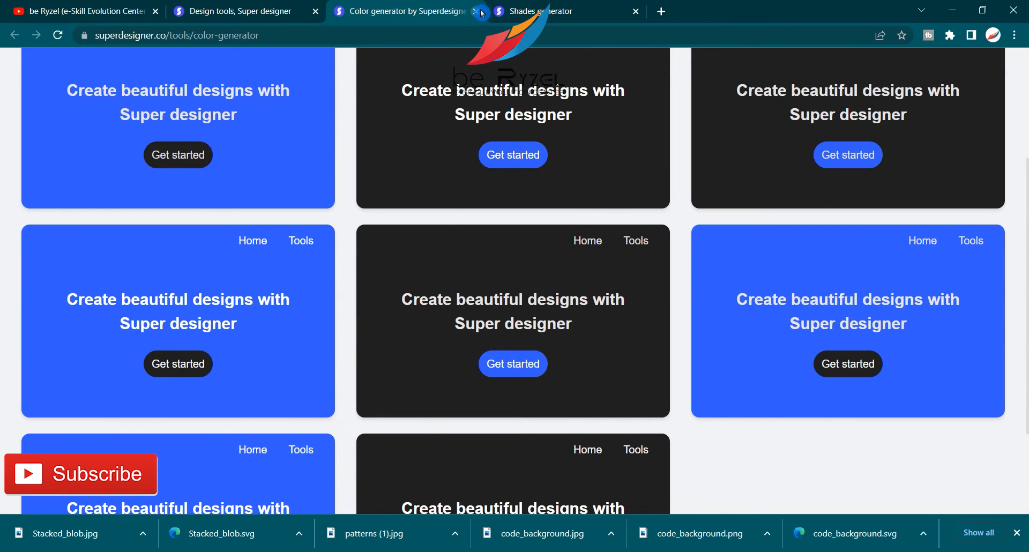
- Close the Color generator and open the Shades generator from the tools page
{"action": "scroll", "coordinate": [493, 239], "scroll_direction": "up", "scroll_amount": 5}
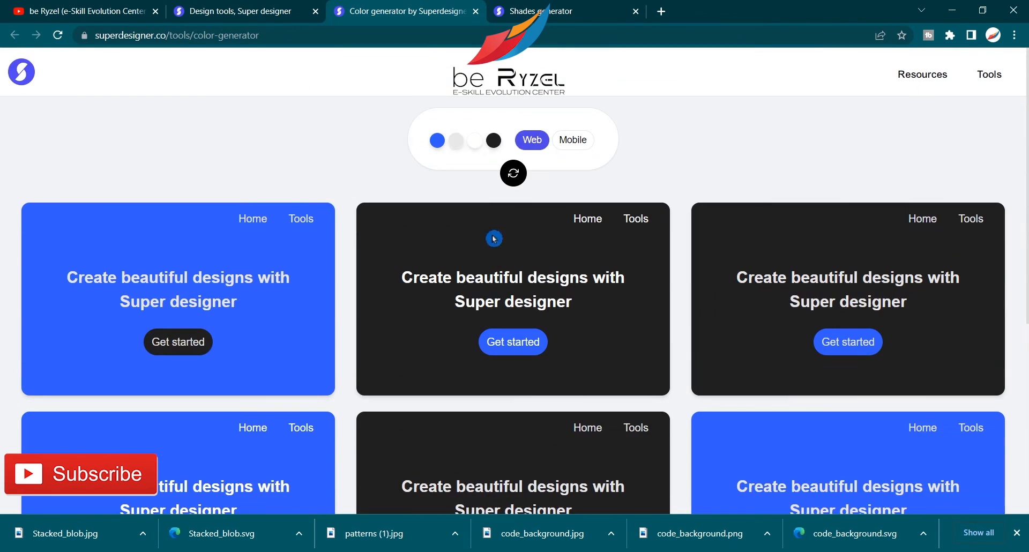
{"action": "left_click", "coordinate": [475, 12]}
{"action": "scroll", "coordinate": [668, 303], "scroll_direction": "down", "scroll_amount": 5}
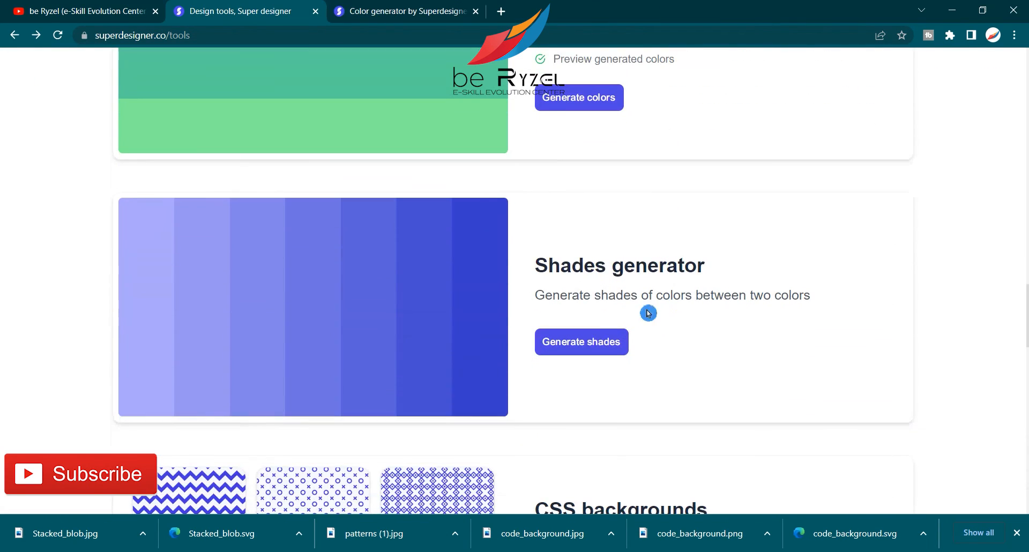
{"action": "right_click", "coordinate": [584, 341]}
{"action": "left_click", "coordinate": [584, 341]}
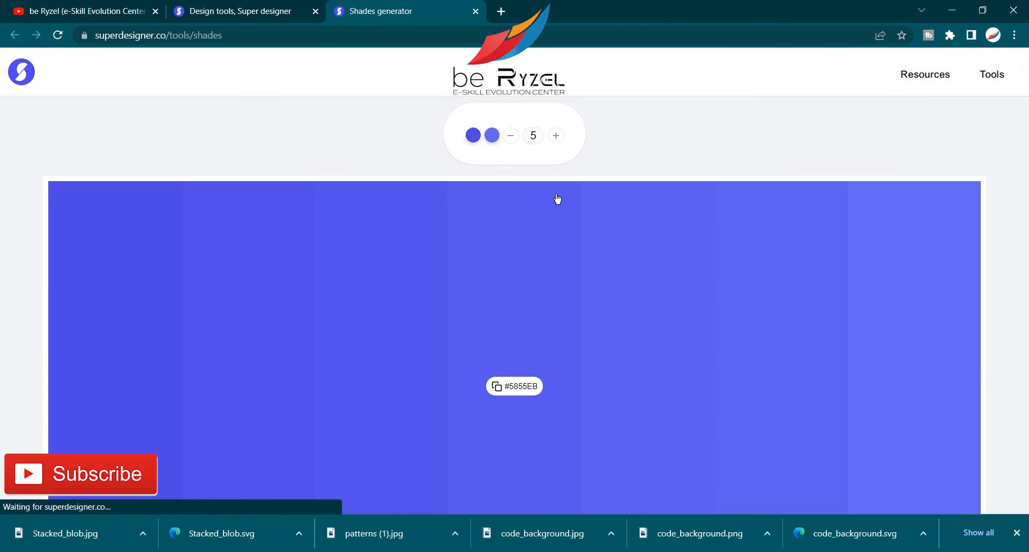
{"action": "left_click", "coordinate": [525, 169]}
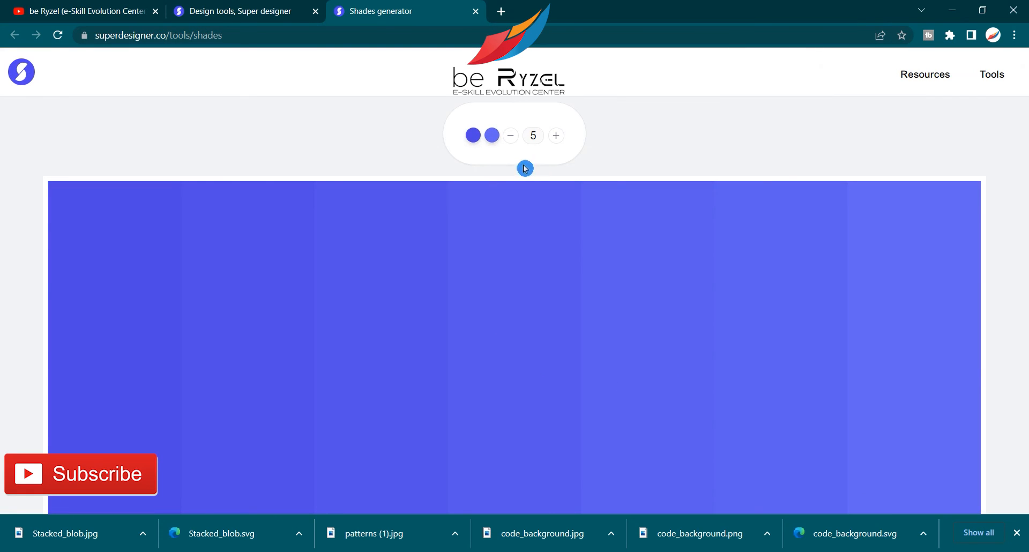
- Set the first shade color to a bright sky blue
{"action": "left_click", "coordinate": [473, 135]}
{"action": "left_click", "coordinate": [541, 277]}
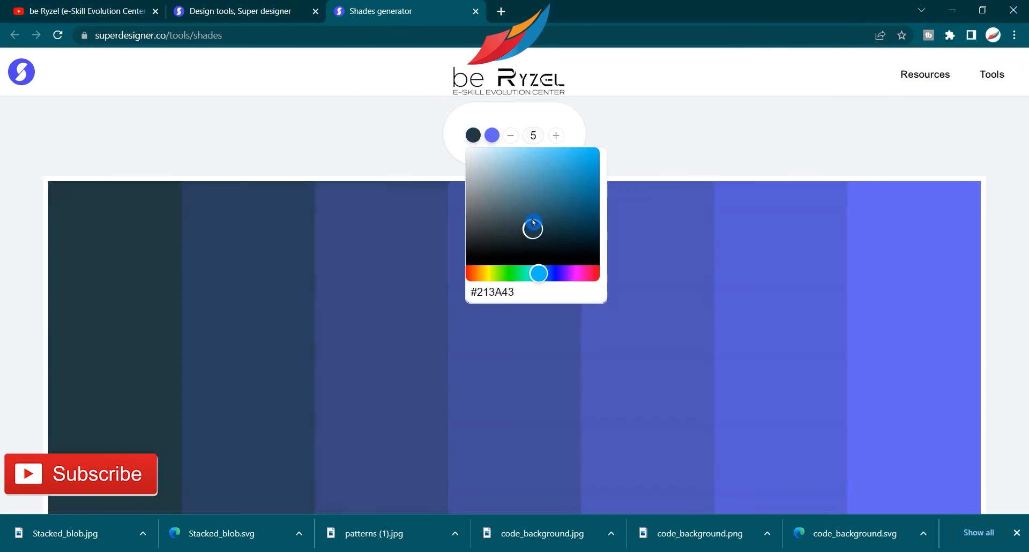
{"action": "left_click_drag", "start_coordinate": [532, 228], "coordinate": [584, 139]}
- Set the second shade color to bright red #F9000F
{"action": "left_click", "coordinate": [492, 136]}
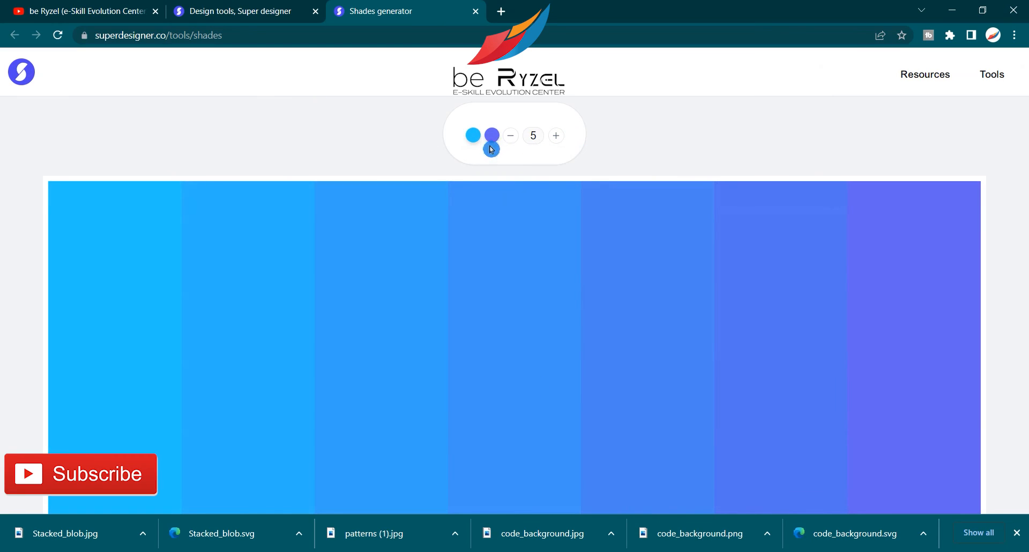
{"action": "left_click_drag", "start_coordinate": [525, 273], "coordinate": [600, 274]}
{"action": "left_click_drag", "start_coordinate": [570, 183], "coordinate": [604, 154]}
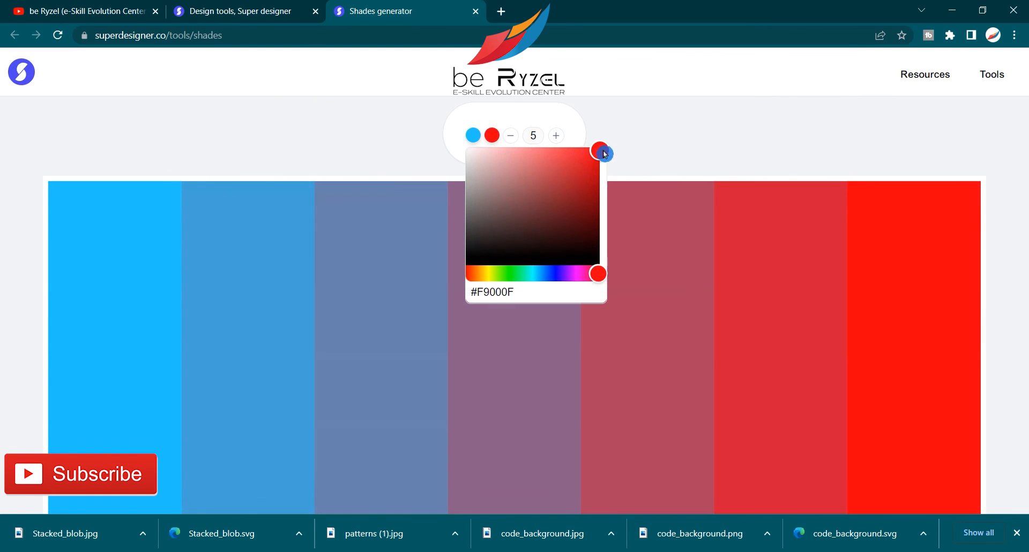
- Set the first shade color to dark red #590000
{"action": "left_click", "coordinate": [482, 140]}
{"action": "left_click_drag", "start_coordinate": [538, 273], "coordinate": [599, 273]}
{"action": "left_click_drag", "start_coordinate": [583, 165], "coordinate": [602, 218]}
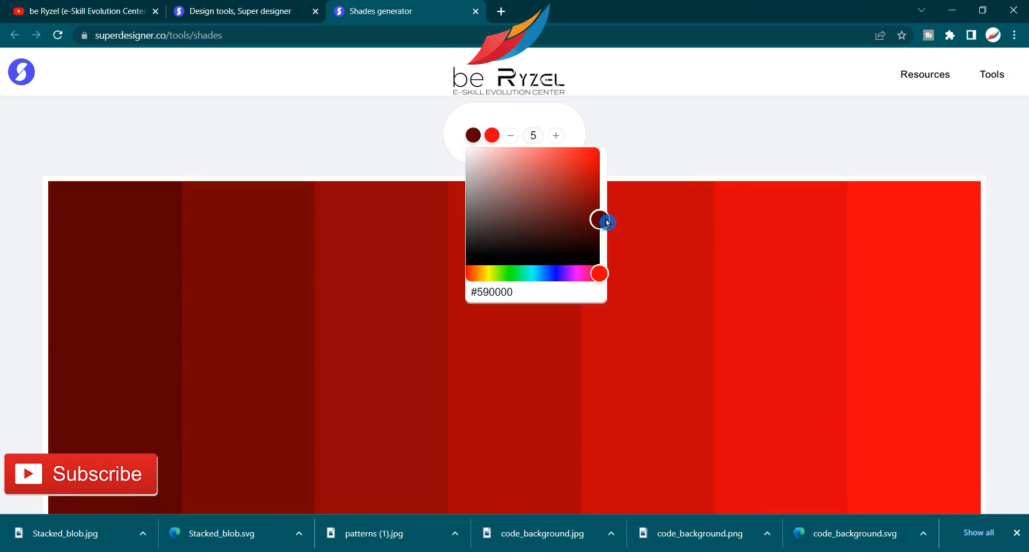
{"action": "left_click", "coordinate": [704, 283]}
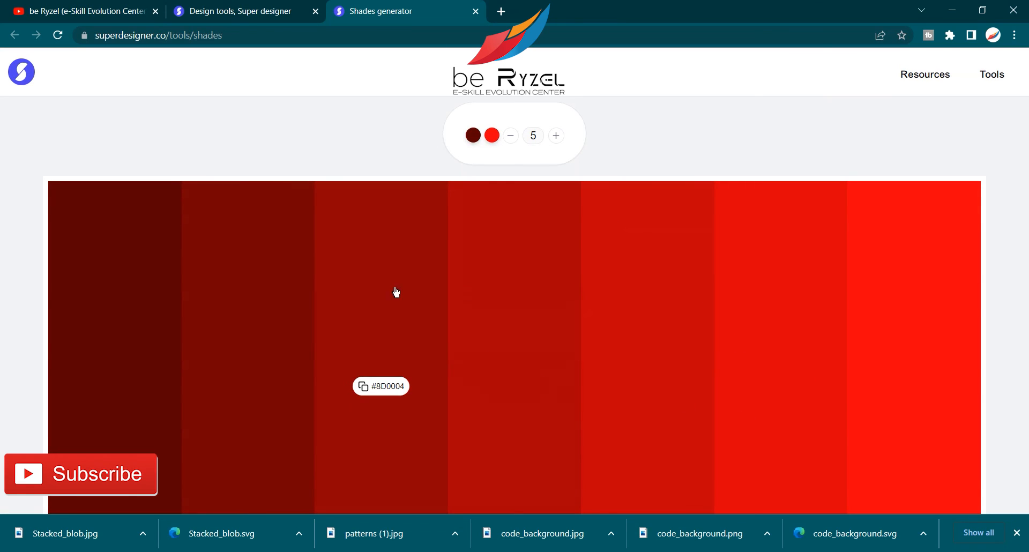
- Copy the color code #8D0004 of the third shade
{"action": "left_click", "coordinate": [382, 387]}
{"action": "left_click", "coordinate": [402, 388]}
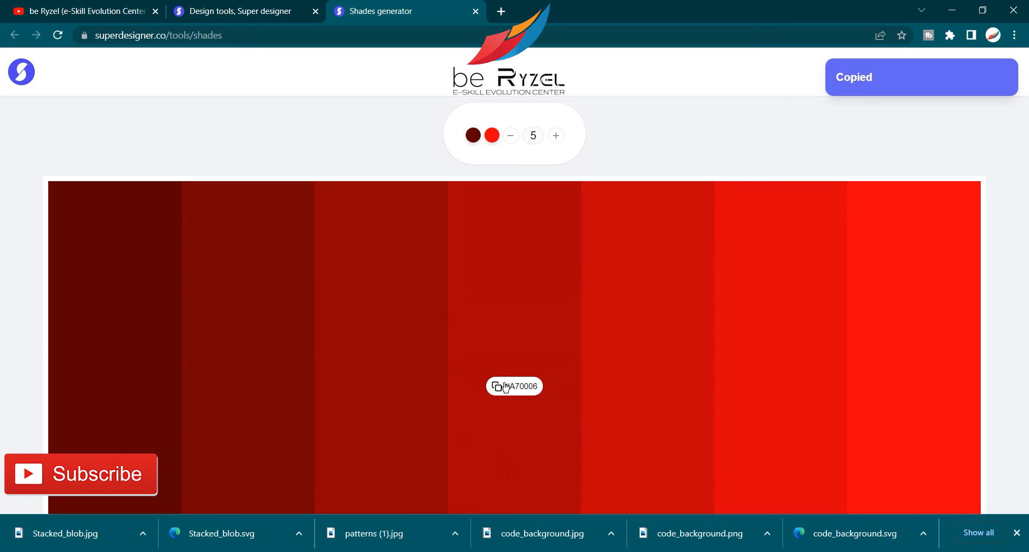
- Try shade counts of 10 and 2, and return the count to 5
{"action": "left_click", "coordinate": [556, 140]}
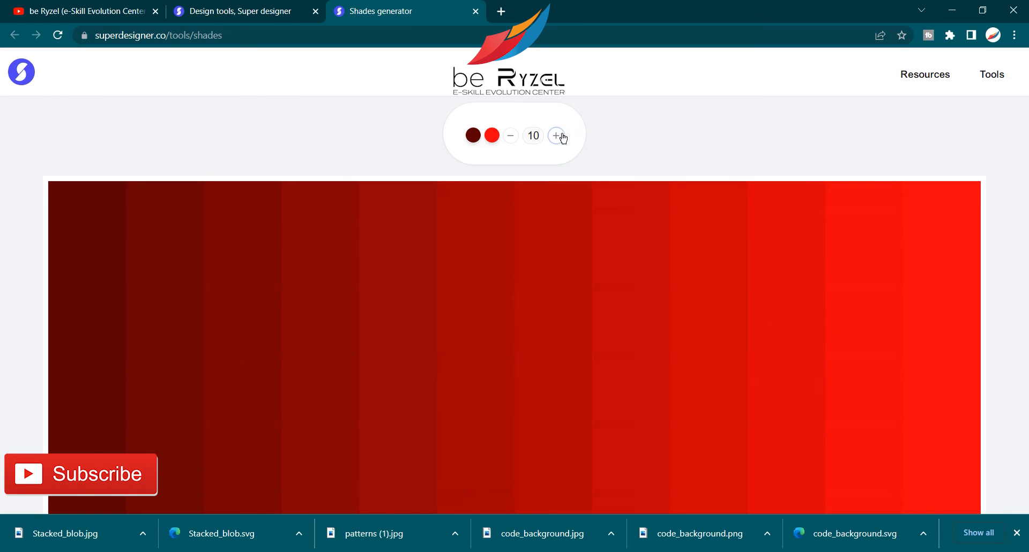
{"action": "left_click", "coordinate": [516, 140]}
{"action": "left_click", "coordinate": [515, 140]}
{"action": "left_click", "coordinate": [516, 140]}
{"action": "left_click", "coordinate": [516, 140]}
{"action": "left_click", "coordinate": [516, 140]}
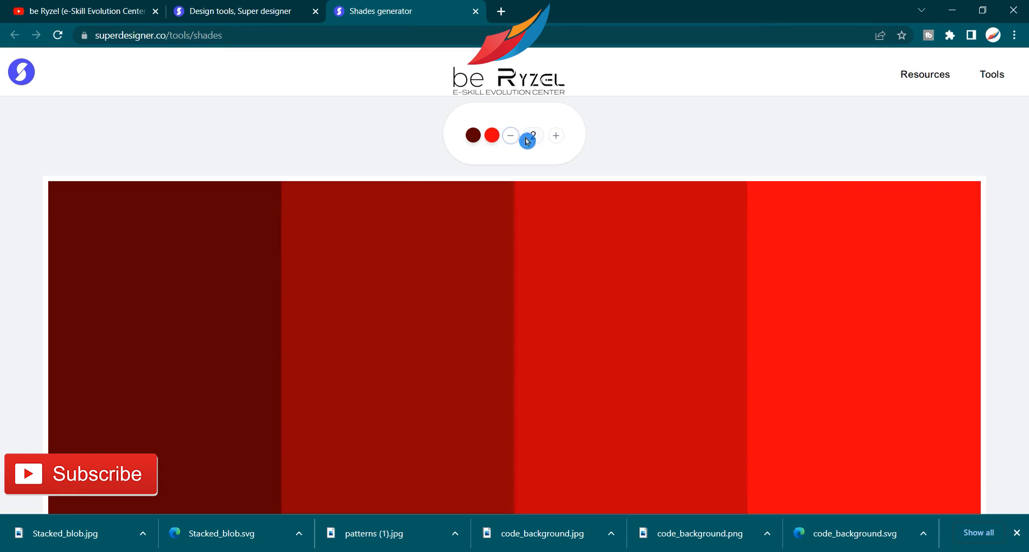
{"action": "left_click", "coordinate": [557, 138]}
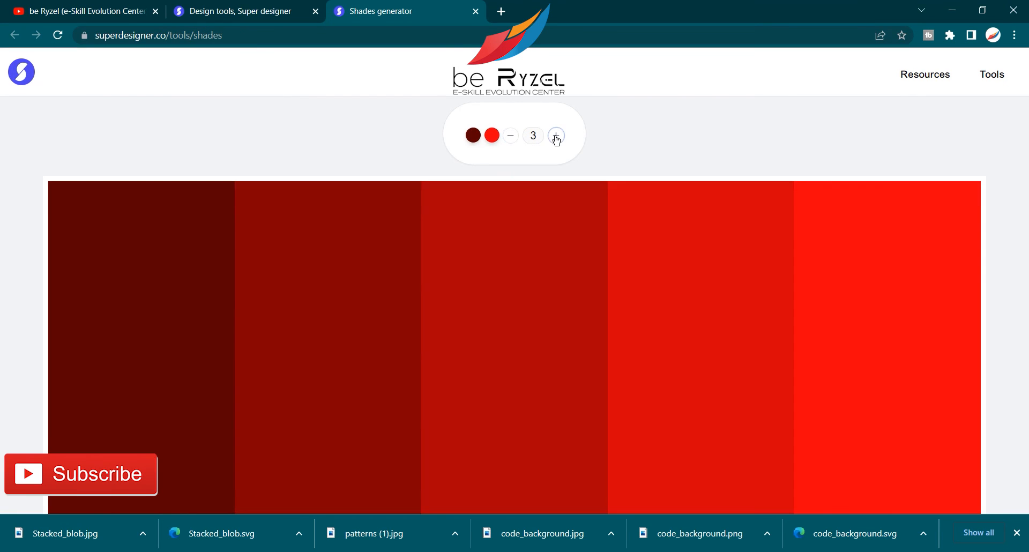
{"action": "left_click", "coordinate": [556, 137]}
{"action": "left_click", "coordinate": [557, 138]}
- Set the first shade color to dark blue, about #020398
{"action": "left_click", "coordinate": [474, 135]}
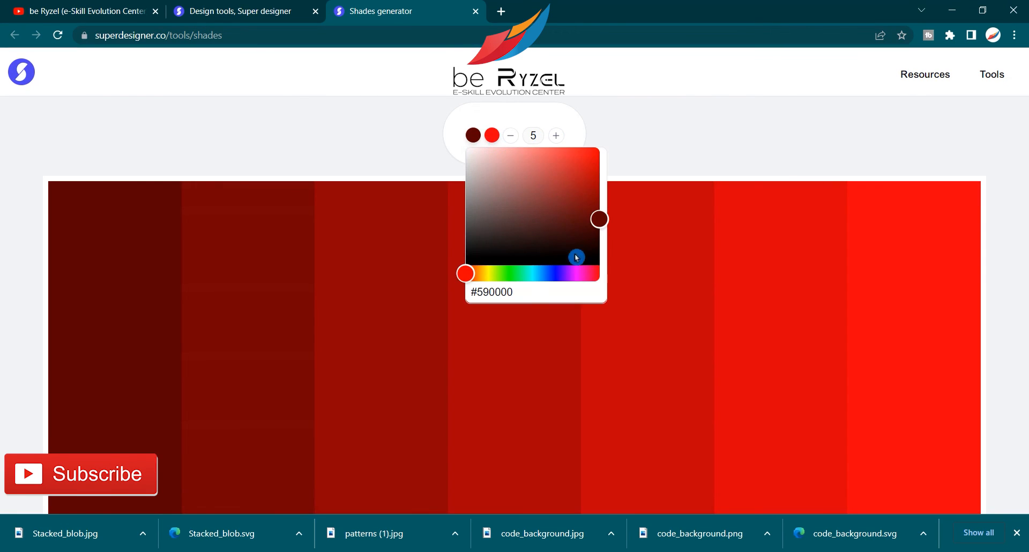
{"action": "left_click", "coordinate": [555, 273]}
{"action": "mouse_move", "coordinate": [589, 201]}
{"action": "left_mouse_down"}
{"action": "mouse_move", "coordinate": [588, 172]}
{"action": "mouse_move", "coordinate": [600, 194]}
{"action": "left_mouse_up"}
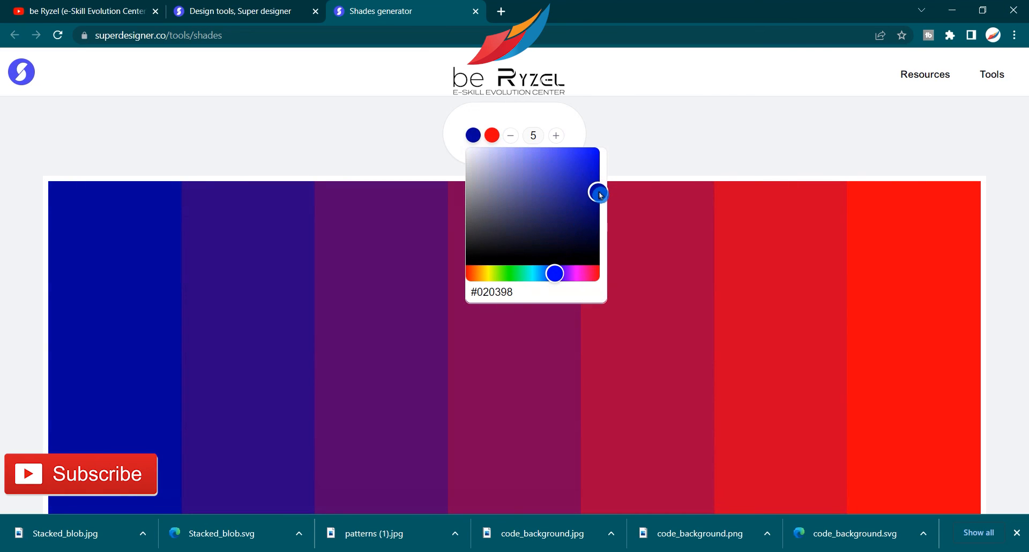
{"action": "left_click", "coordinate": [702, 171]}
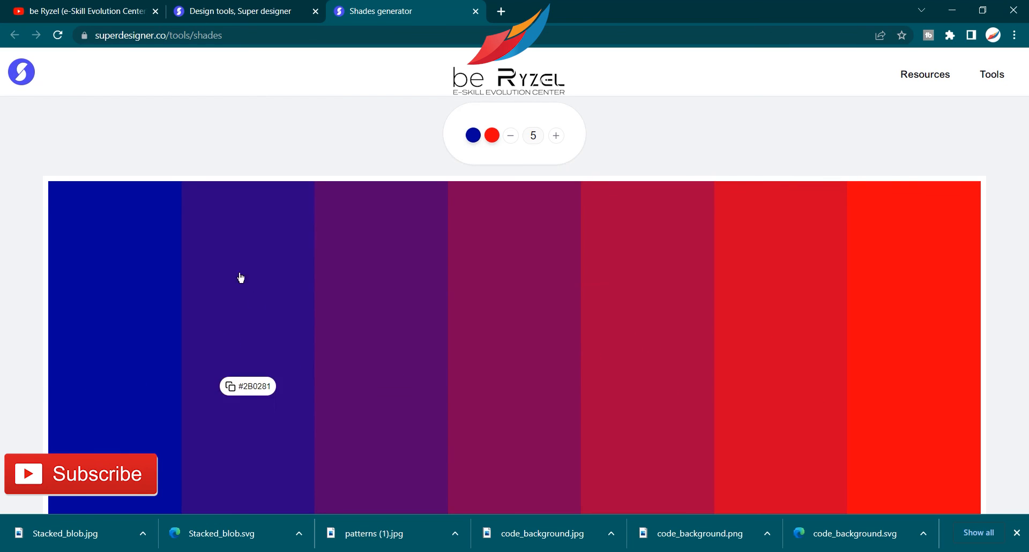
- Close the shades generator and open the CSS backgrounds generator from the design tools list
{"action": "left_click", "coordinate": [474, 15]}
{"action": "scroll", "coordinate": [510, 248], "scroll_direction": "down", "scroll_amount": 6}
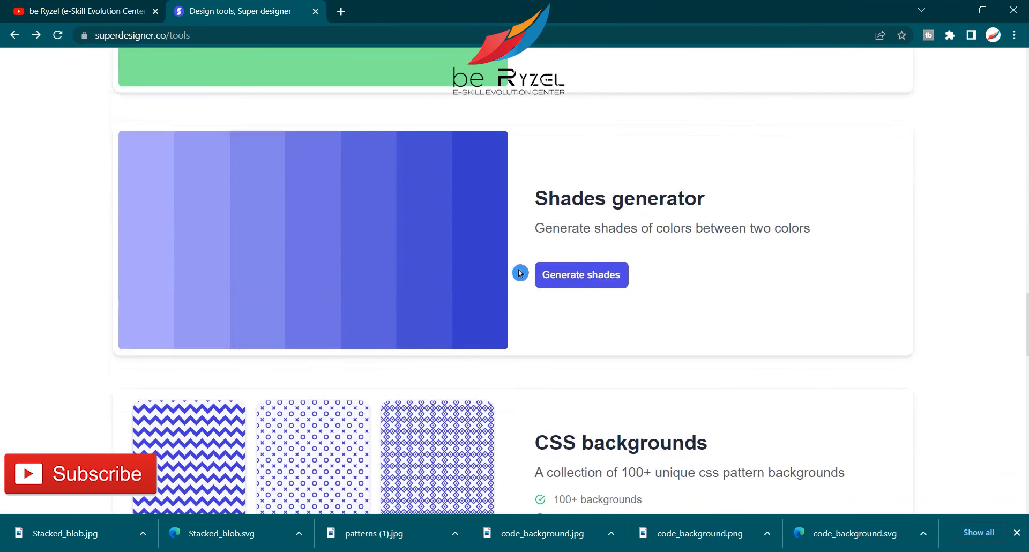
{"action": "scroll", "coordinate": [489, 292], "scroll_direction": "down", "scroll_amount": 8}
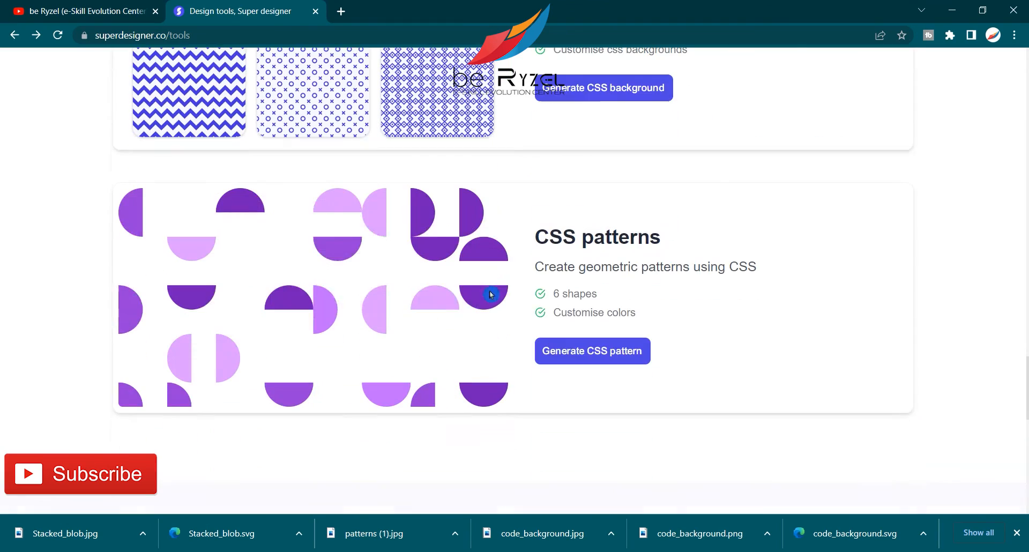
{"action": "scroll", "coordinate": [446, 340], "scroll_direction": "up", "scroll_amount": 10}
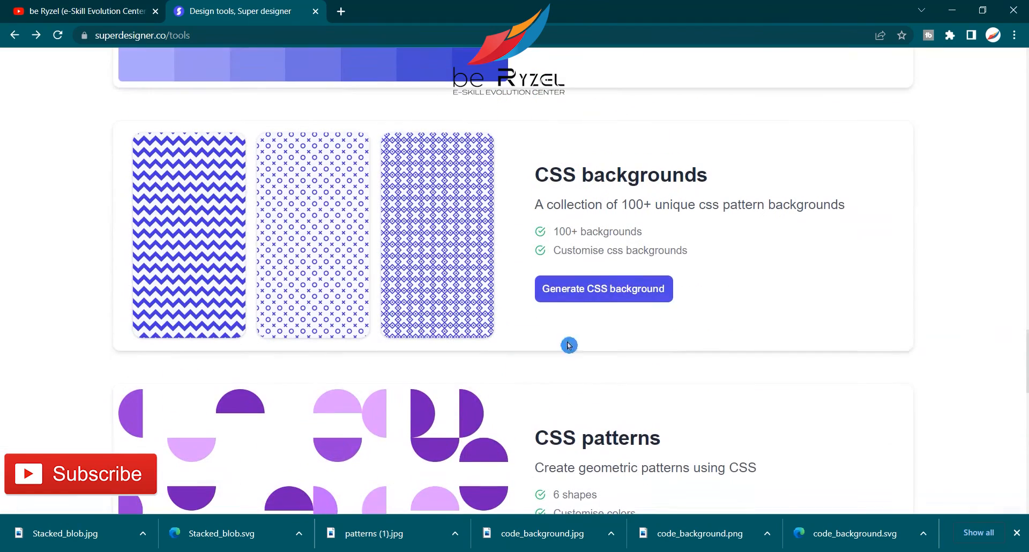
{"action": "right_click", "coordinate": [623, 295]}
{"action": "key", "text": "Escape"}
{"action": "left_click", "coordinate": [610, 299]}
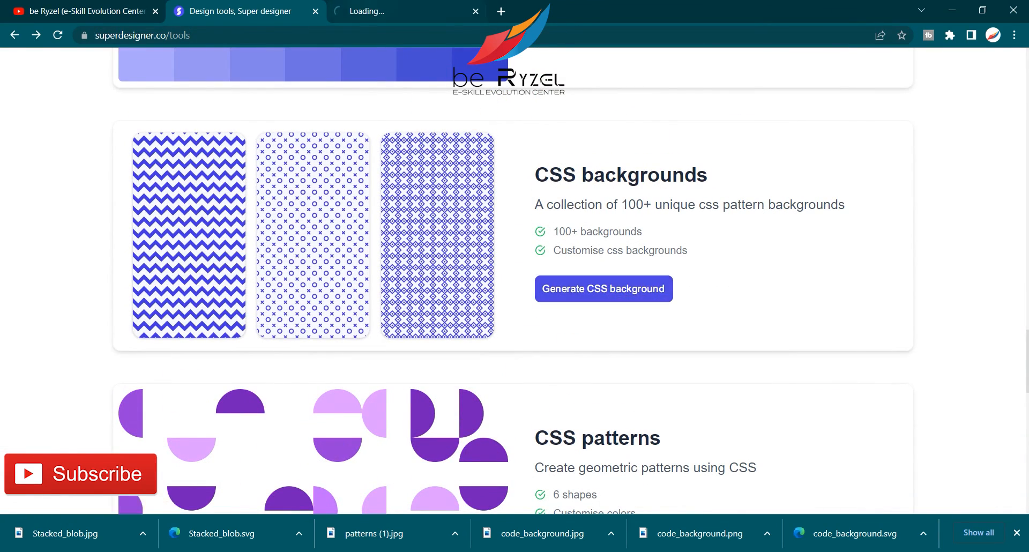
- Try the zigzag and diagonal wave backgrounds and browse the rest of the CSS pattern collection
{"action": "scroll", "coordinate": [613, 294], "scroll_direction": "down", "scroll_amount": 2}
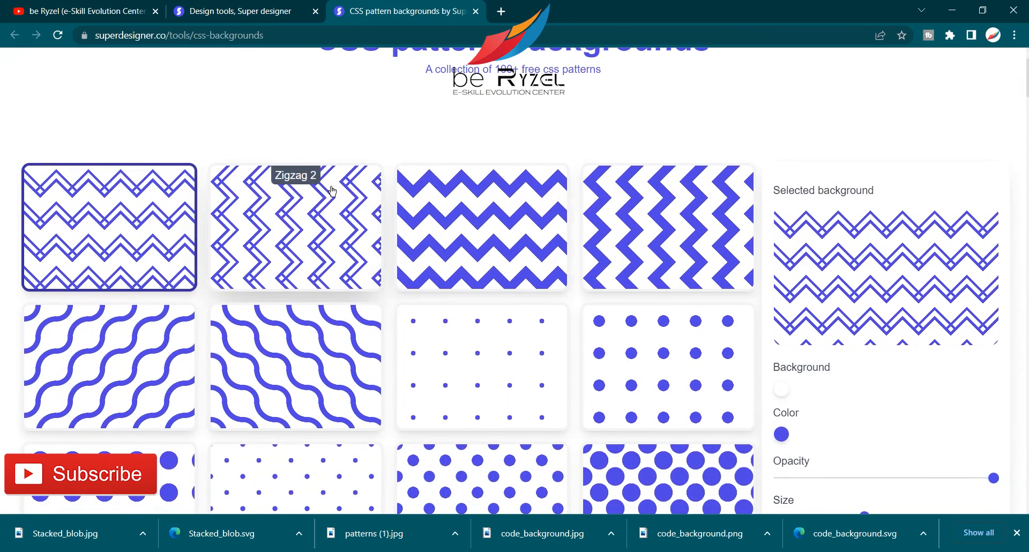
{"action": "scroll", "coordinate": [379, 228], "scroll_direction": "up", "scroll_amount": 2}
{"action": "scroll", "coordinate": [549, 298], "scroll_direction": "down", "scroll_amount": 2}
{"action": "scroll", "coordinate": [549, 298], "scroll_direction": "down", "scroll_amount": 1}
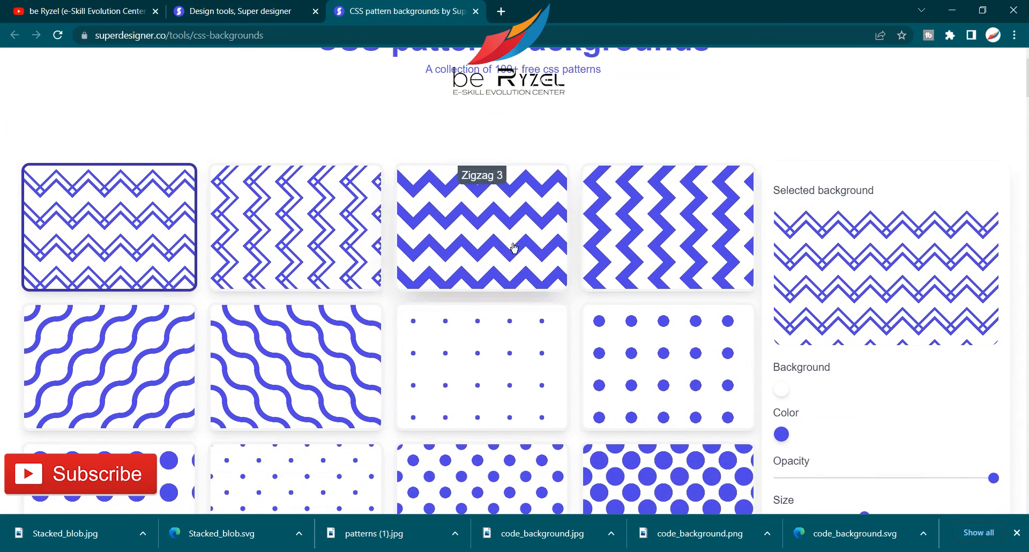
{"action": "left_click", "coordinate": [214, 246]}
{"action": "left_click", "coordinate": [521, 279]}
{"action": "left_click", "coordinate": [590, 284]}
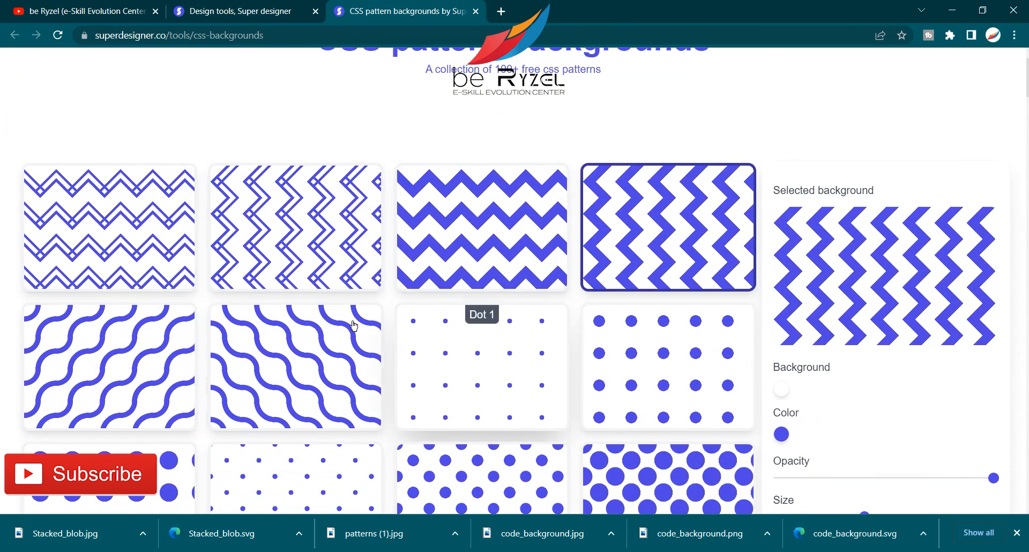
{"action": "left_click", "coordinate": [333, 324]}
{"action": "scroll", "coordinate": [354, 307], "scroll_direction": "down", "scroll_amount": 7}
{"action": "scroll", "coordinate": [355, 306], "scroll_direction": "down", "scroll_amount": 20}
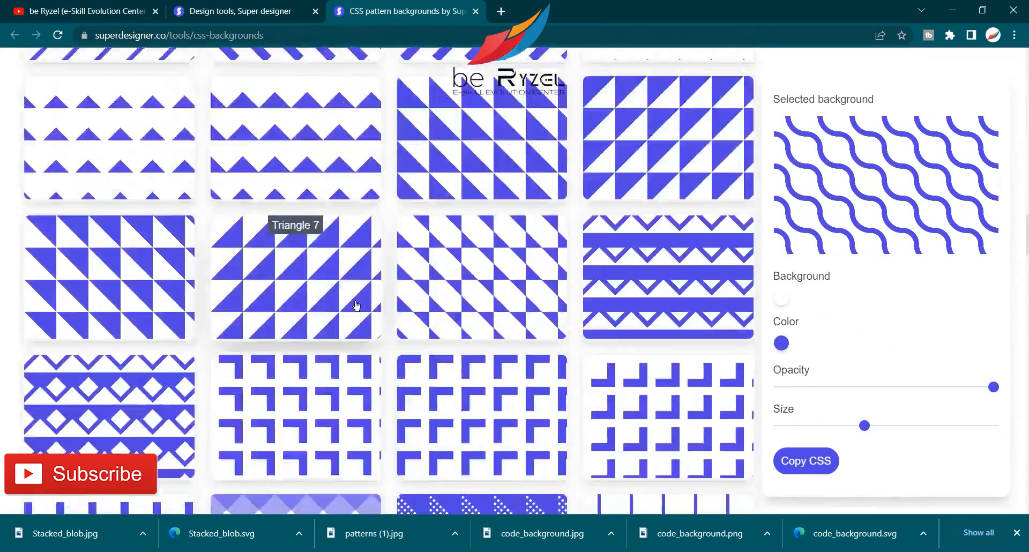
{"action": "scroll", "coordinate": [358, 303], "scroll_direction": "down", "scroll_amount": 10}
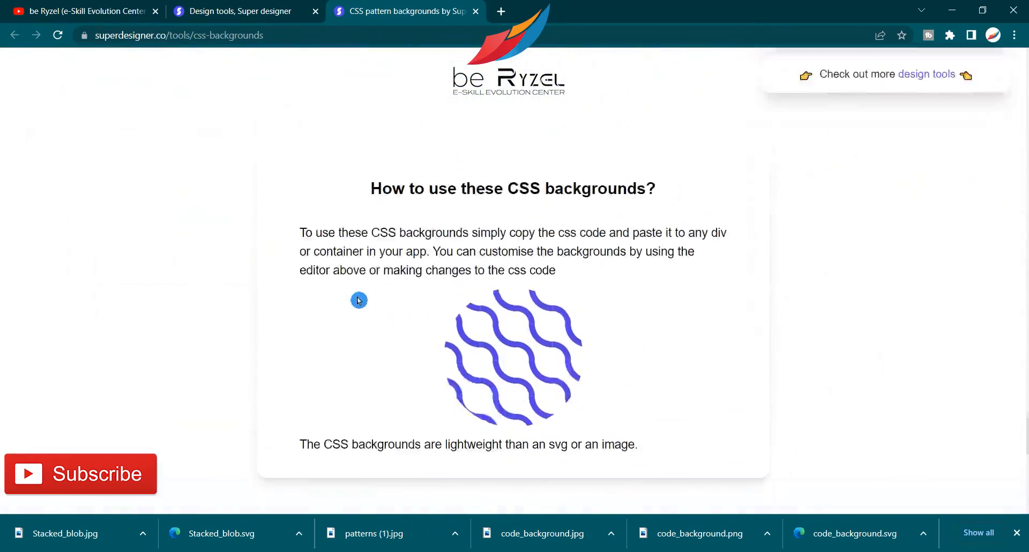
- Choose the Mixed 1 pattern as the selected background
{"action": "scroll", "coordinate": [356, 300], "scroll_direction": "up", "scroll_amount": 12}
{"action": "left_click", "coordinate": [441, 371]}
{"action": "scroll", "coordinate": [441, 371], "scroll_direction": "up", "scroll_amount": 4}
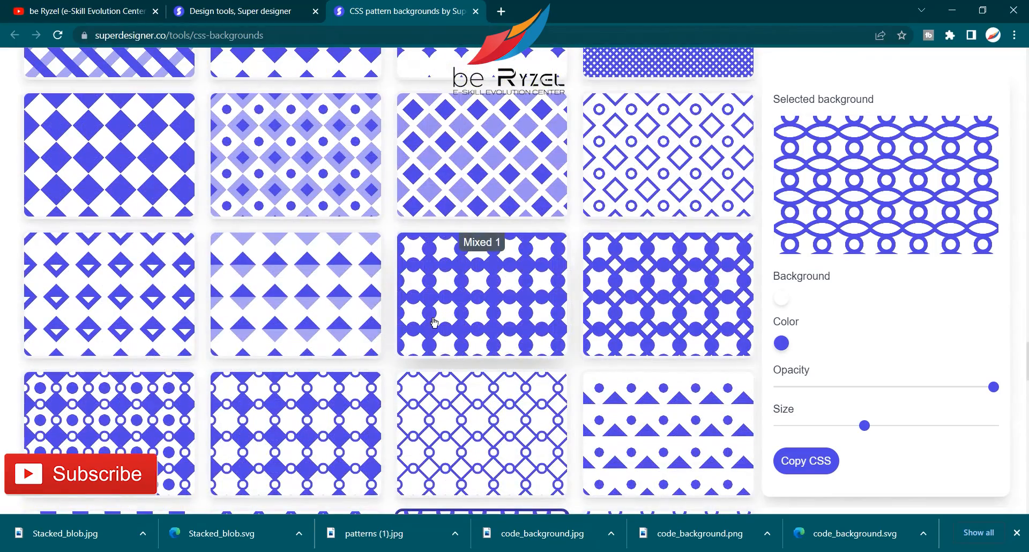
{"action": "left_click", "coordinate": [493, 287]}
{"action": "scroll", "coordinate": [494, 287], "scroll_direction": "up", "scroll_amount": 3}
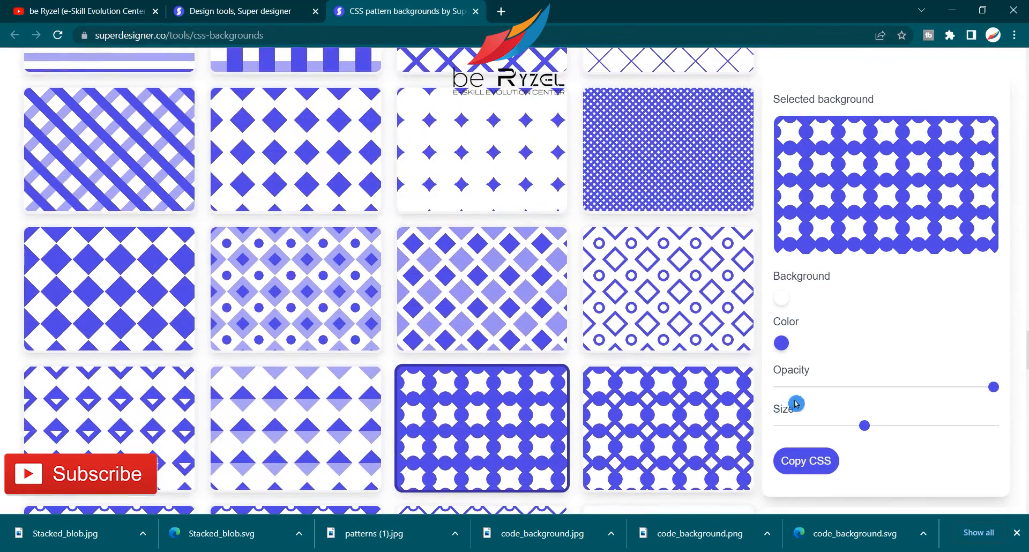
- Set the background pattern's color to lime green #A7E92C and reduce its size to 2em
{"action": "left_click", "coordinate": [782, 343]}
{"action": "left_click_drag", "start_coordinate": [852, 480], "coordinate": [793, 481]}
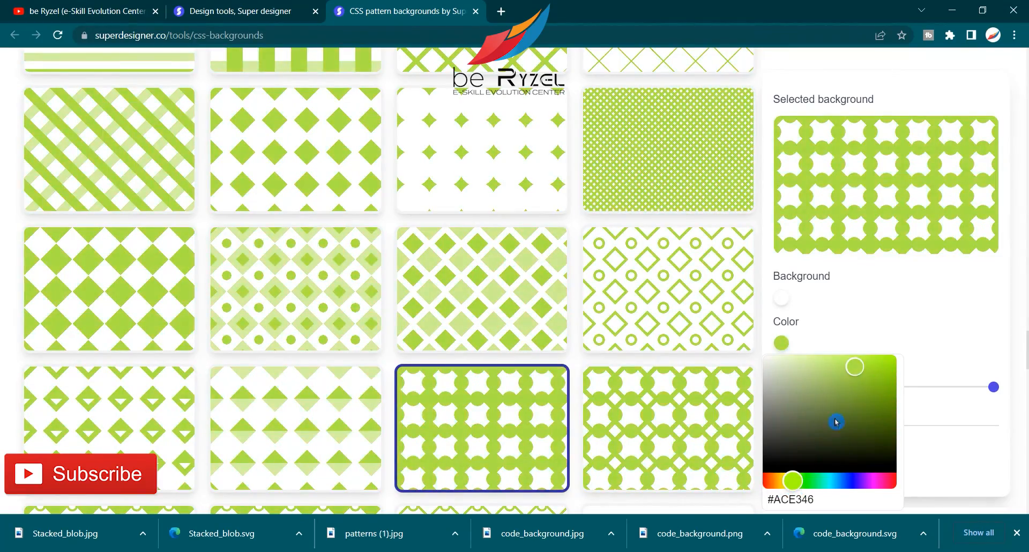
{"action": "left_click_drag", "start_coordinate": [836, 421], "coordinate": [872, 355]}
{"action": "left_click", "coordinate": [887, 322]}
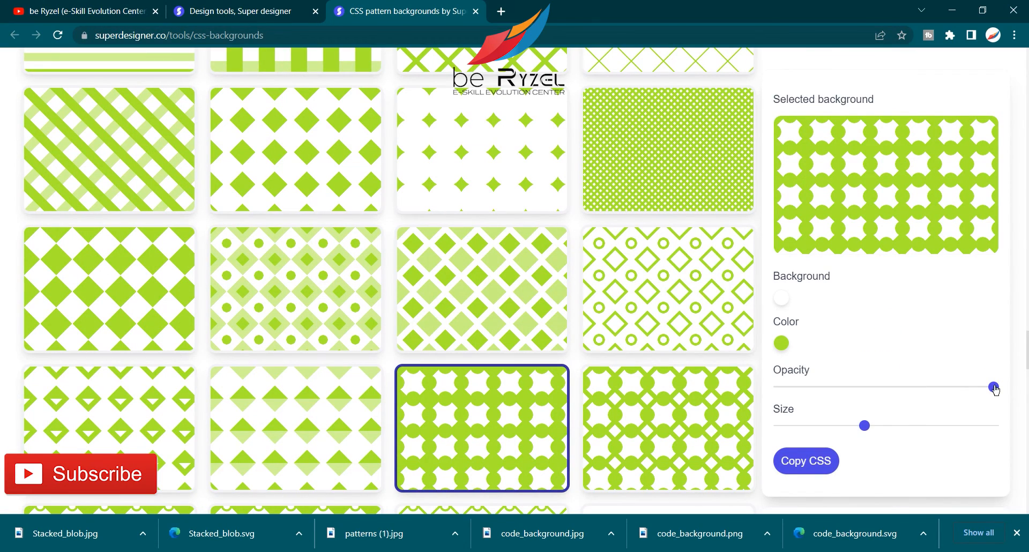
{"action": "left_click_drag", "start_coordinate": [875, 423], "coordinate": [835, 434]}
{"action": "left_click", "coordinate": [836, 455]}
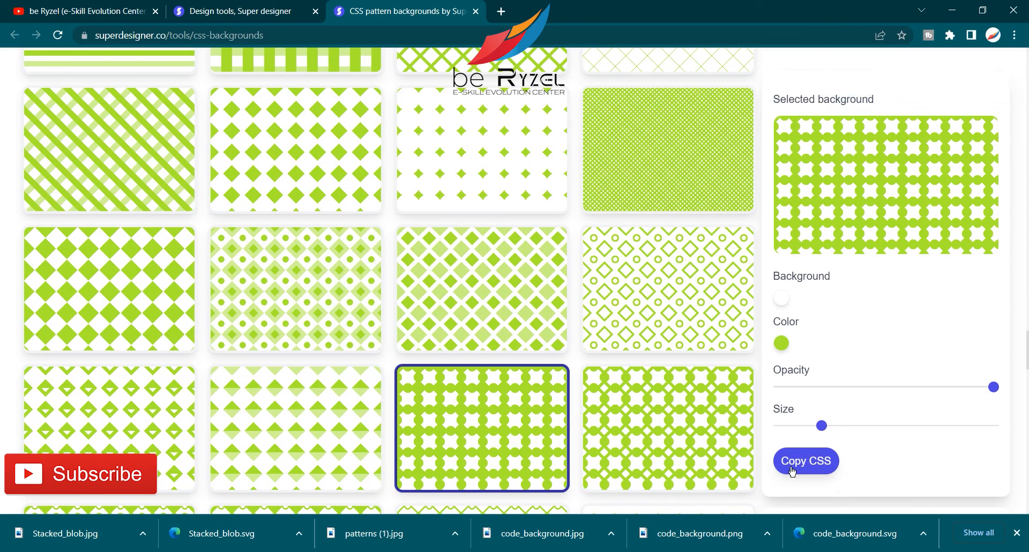
- Copy the background's CSS and replace the color notes in Notepad with the copied code
{"action": "left_click", "coordinate": [765, 461]}
{"action": "key", "text": "alt+Tab"}
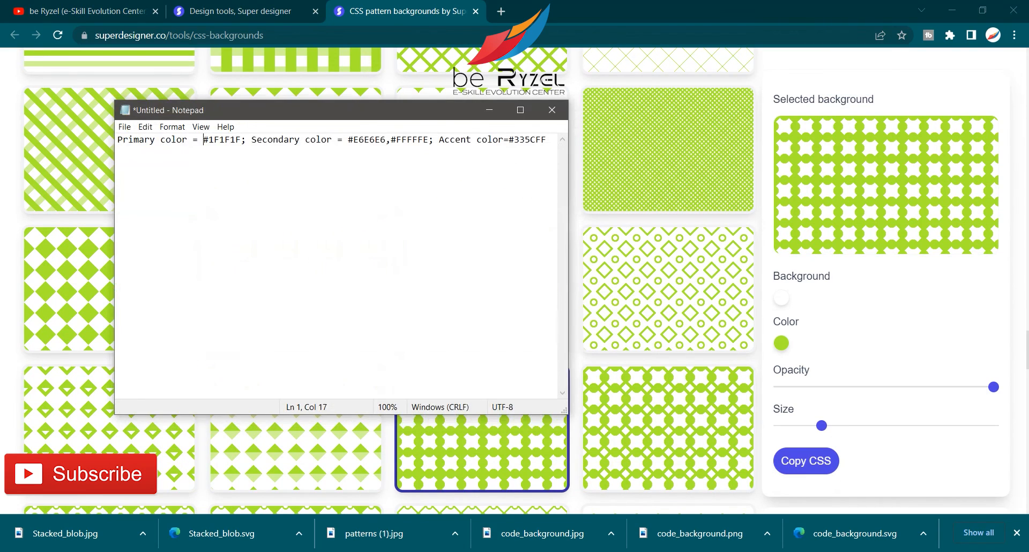
{"action": "key", "text": "ctrl+a"}
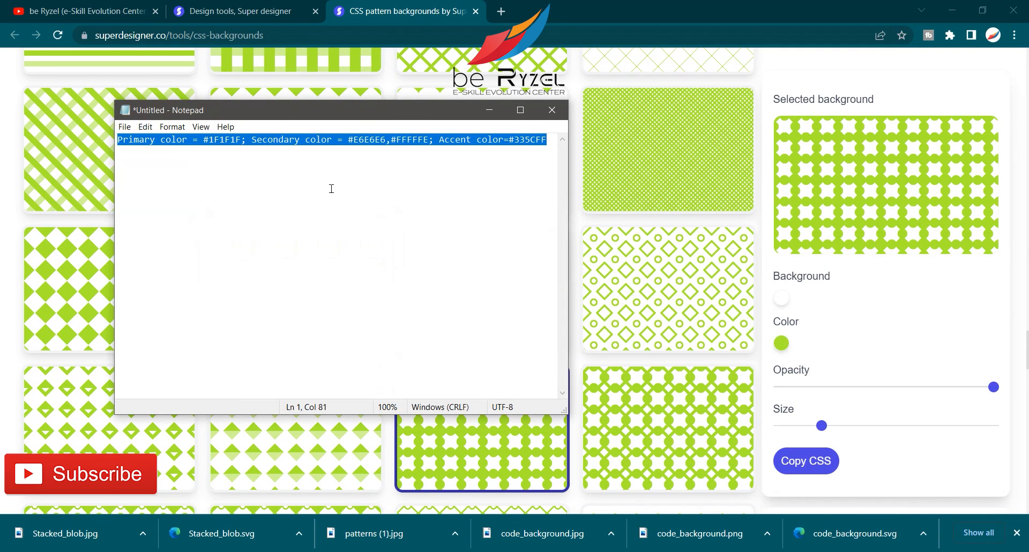
{"action": "key", "text": "Right"}
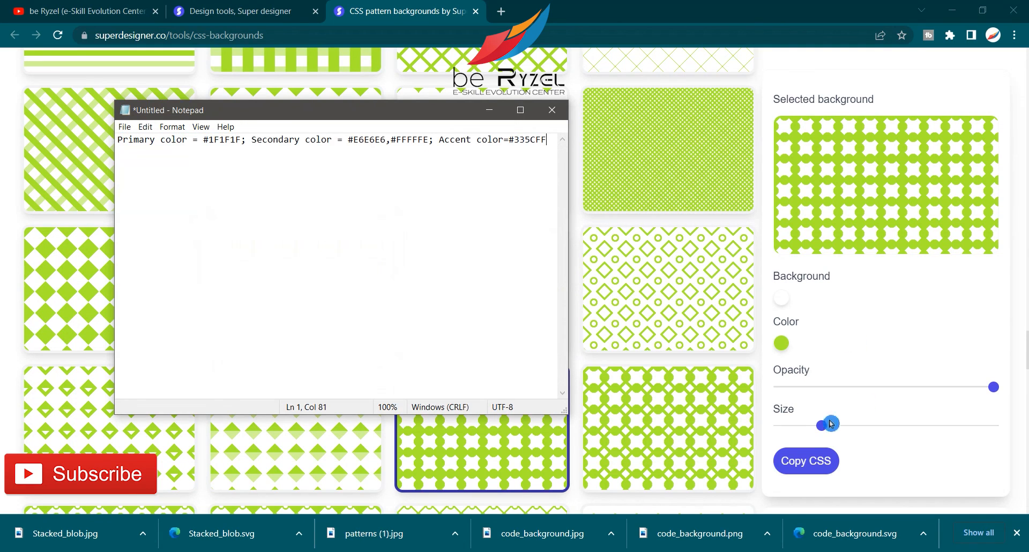
{"action": "left_click", "coordinate": [806, 460]}
{"action": "key", "text": "alt+Tab"}
{"action": "left_click", "coordinate": [331, 203]}
{"action": "key", "text": "ctrl+a"}
{"action": "key", "text": "ctrl+v"}
{"action": "left_click_drag", "start_coordinate": [331, 256], "coordinate": [97, 139]}
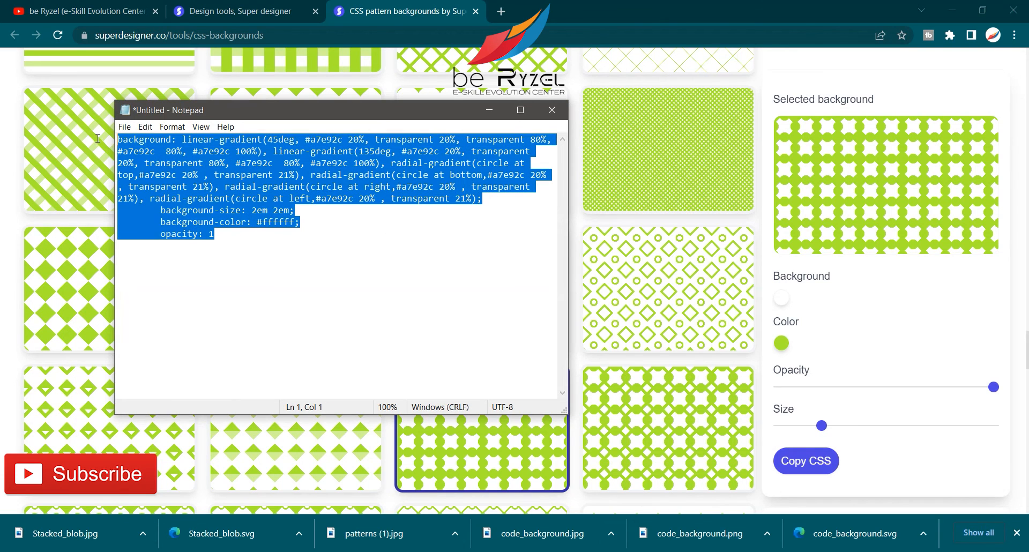
{"action": "left_click", "coordinate": [463, 247]}
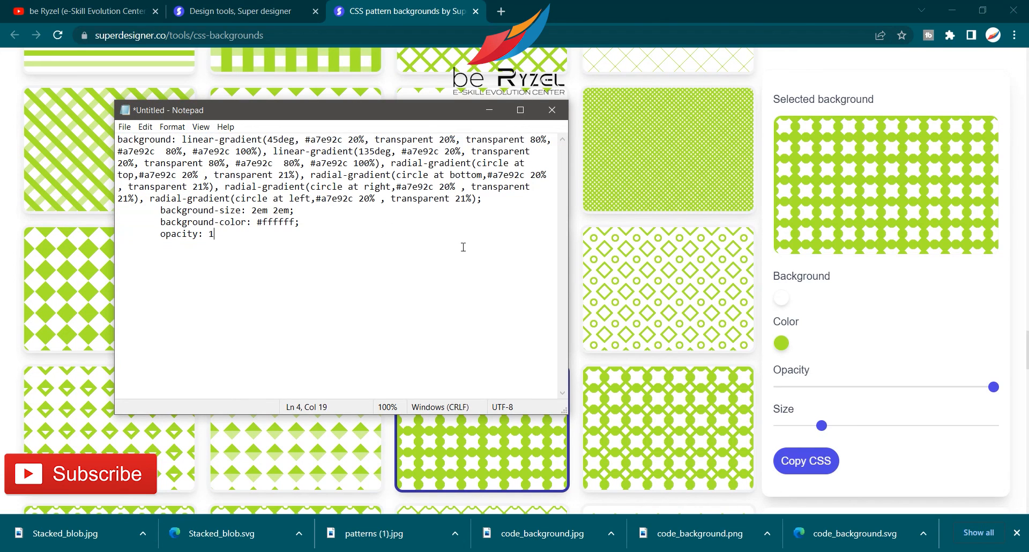
- Put Notepad away, close the CSS backgrounds page and open the CSS patterns generator from the tools list
{"action": "left_click", "coordinate": [478, 115]}
{"action": "scroll", "coordinate": [665, 284], "scroll_direction": "down", "scroll_amount": 4}
{"action": "scroll", "coordinate": [685, 365], "scroll_direction": "down", "scroll_amount": 10}
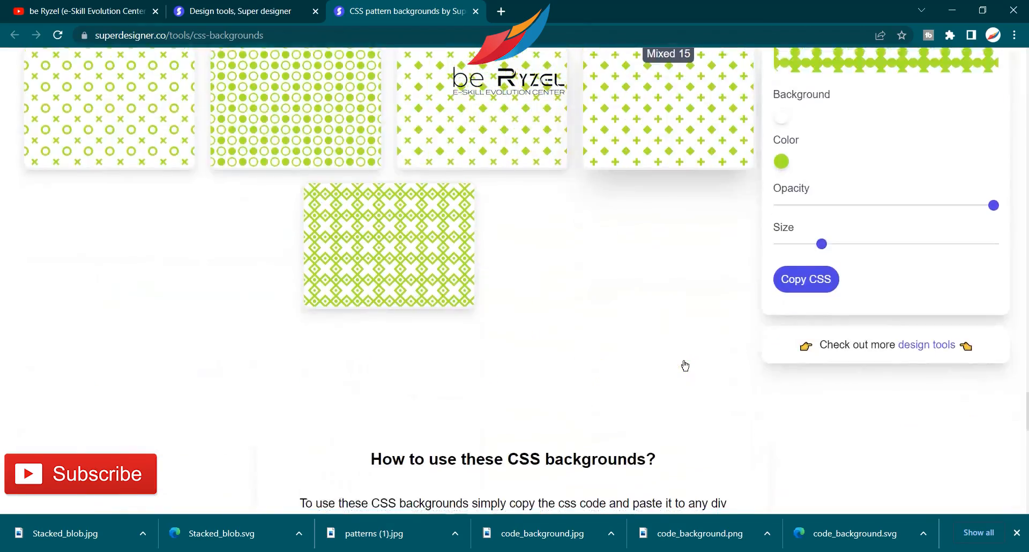
{"action": "scroll", "coordinate": [685, 365], "scroll_direction": "up", "scroll_amount": 20}
{"action": "scroll", "coordinate": [685, 365], "scroll_direction": "up", "scroll_amount": 20}
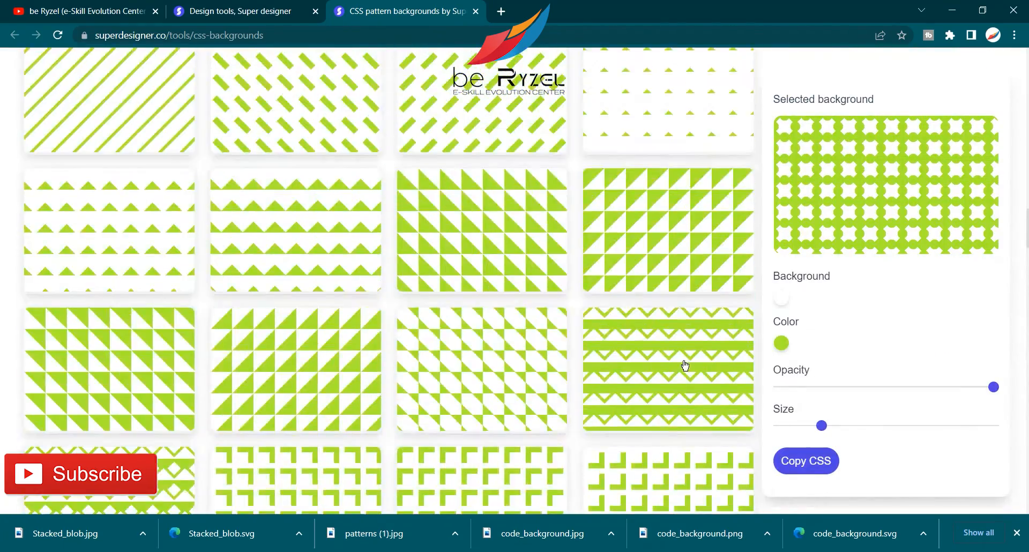
{"action": "scroll", "coordinate": [683, 365], "scroll_direction": "up", "scroll_amount": 1}
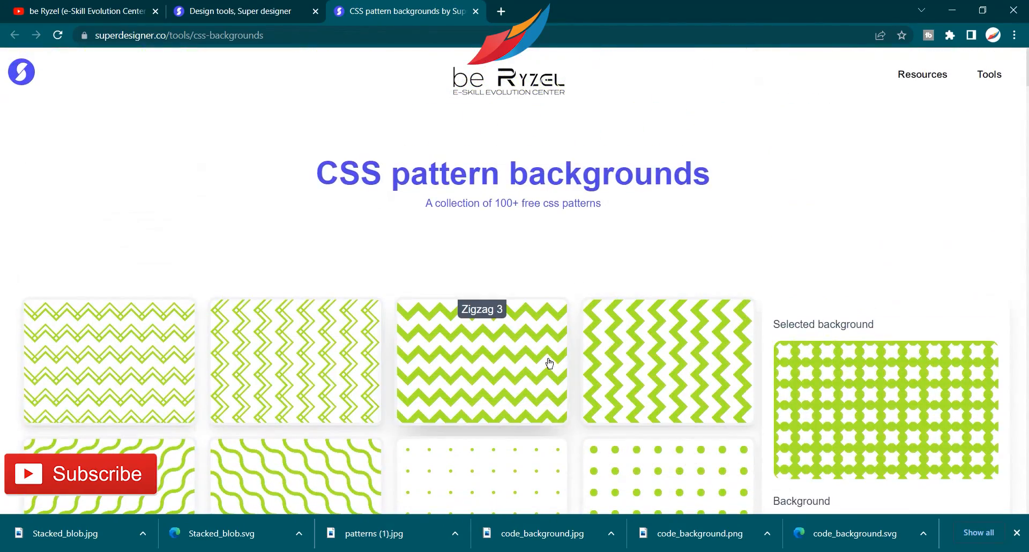
{"action": "left_click", "coordinate": [476, 13]}
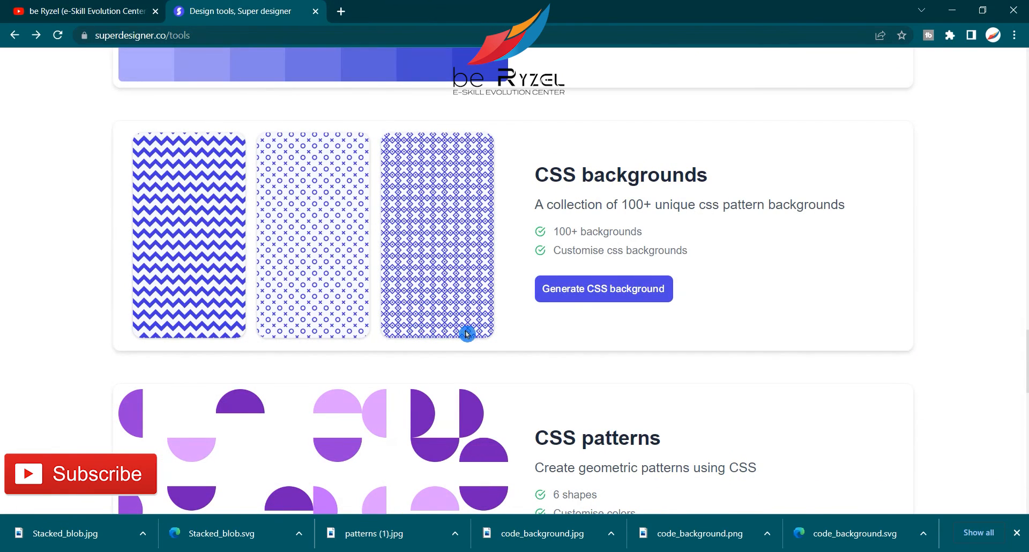
{"action": "scroll", "coordinate": [510, 369], "scroll_direction": "down", "scroll_amount": 6}
{"action": "left_click", "coordinate": [590, 216]}
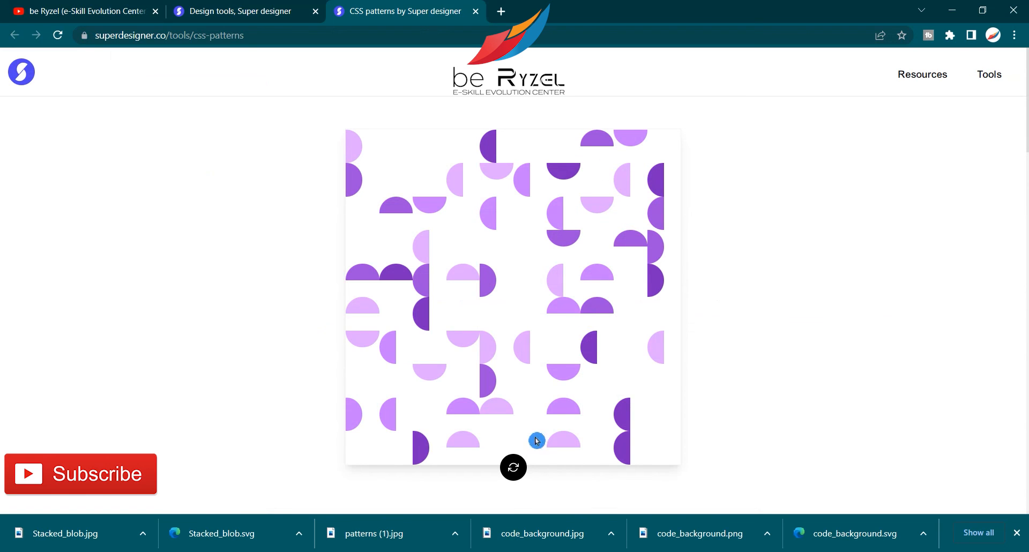
- Regenerate the geometric pattern twice, and switch empty tiles off and back on
{"action": "left_click", "coordinate": [522, 464]}
{"action": "left_click", "coordinate": [524, 466]}
{"action": "scroll", "coordinate": [551, 370], "scroll_direction": "down", "scroll_amount": 5}
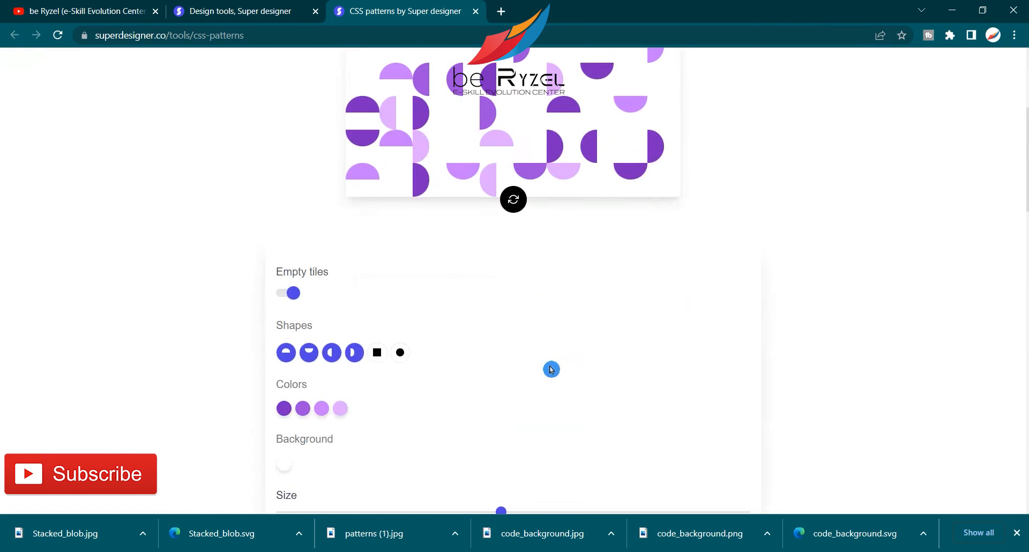
{"action": "left_click", "coordinate": [294, 293]}
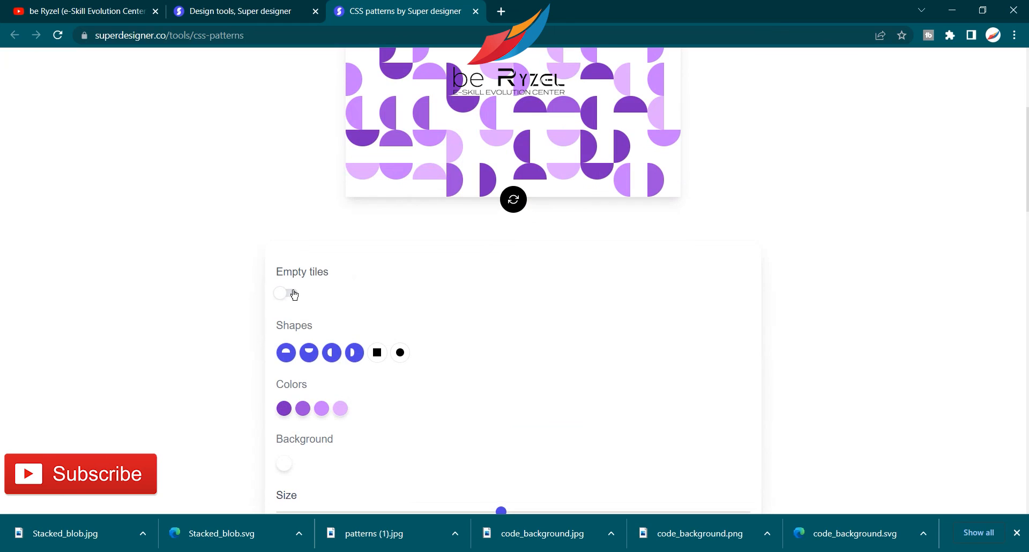
{"action": "left_click", "coordinate": [293, 293]}
- Limit the pattern's shapes to the lower half circle, right half circle, square and full circle
{"action": "left_click", "coordinate": [292, 362]}
{"action": "left_click", "coordinate": [310, 360]}
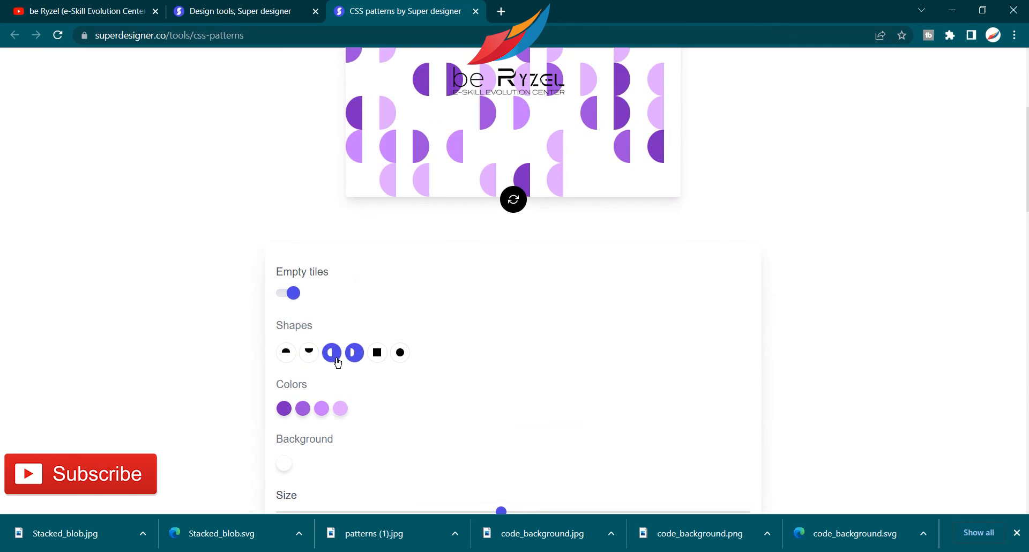
{"action": "left_click", "coordinate": [333, 360]}
{"action": "left_click", "coordinate": [377, 354]}
{"action": "left_click", "coordinate": [310, 354]}
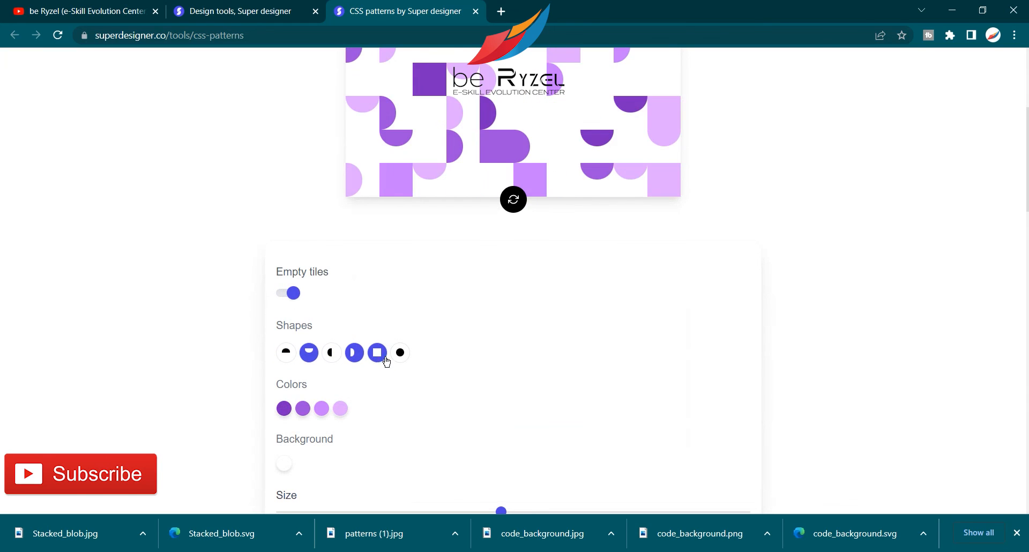
{"action": "left_click", "coordinate": [399, 353]}
- Change the second pattern color to bright blue, rgb(0, 9, 229)
{"action": "left_click", "coordinate": [304, 413]}
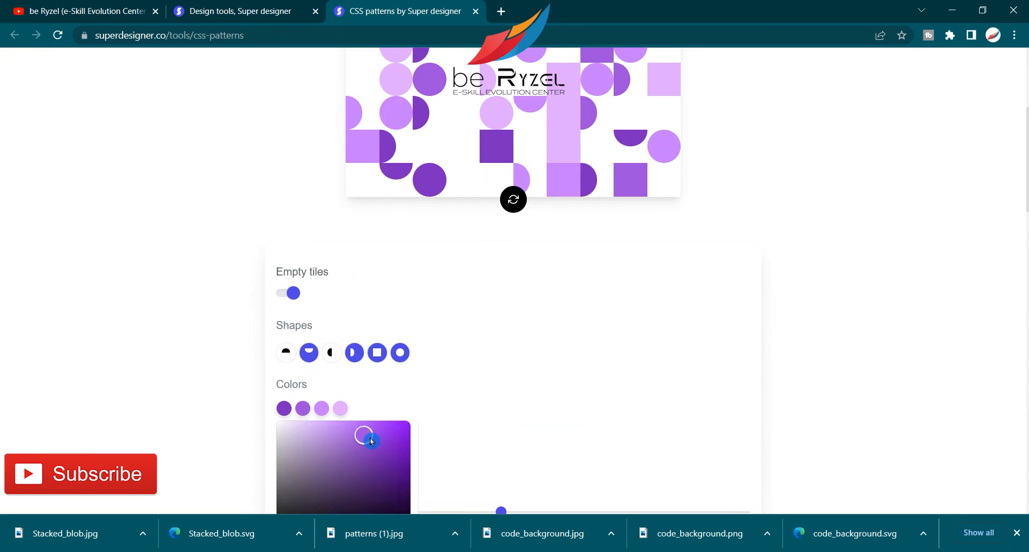
{"action": "scroll", "coordinate": [384, 451], "scroll_direction": "down", "scroll_amount": 2}
{"action": "left_click", "coordinate": [365, 413]}
{"action": "left_click_drag", "start_coordinate": [394, 363], "coordinate": [423, 299]}
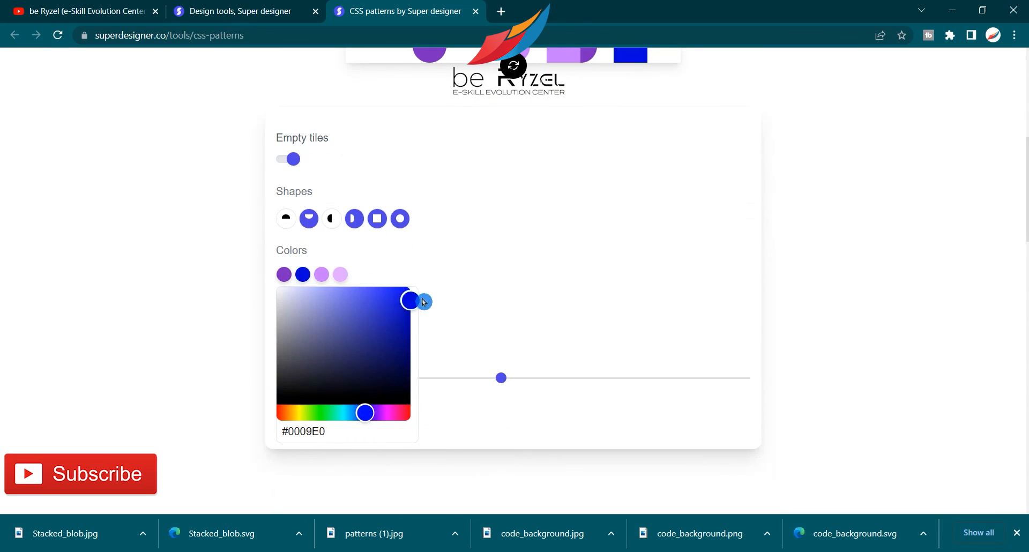
{"action": "left_click", "coordinate": [423, 299]}
- Change the fourth pattern color to red, rgb(243, 4, 68)
{"action": "scroll", "coordinate": [376, 298], "scroll_direction": "up", "scroll_amount": 1}
{"action": "left_click", "coordinate": [340, 341]}
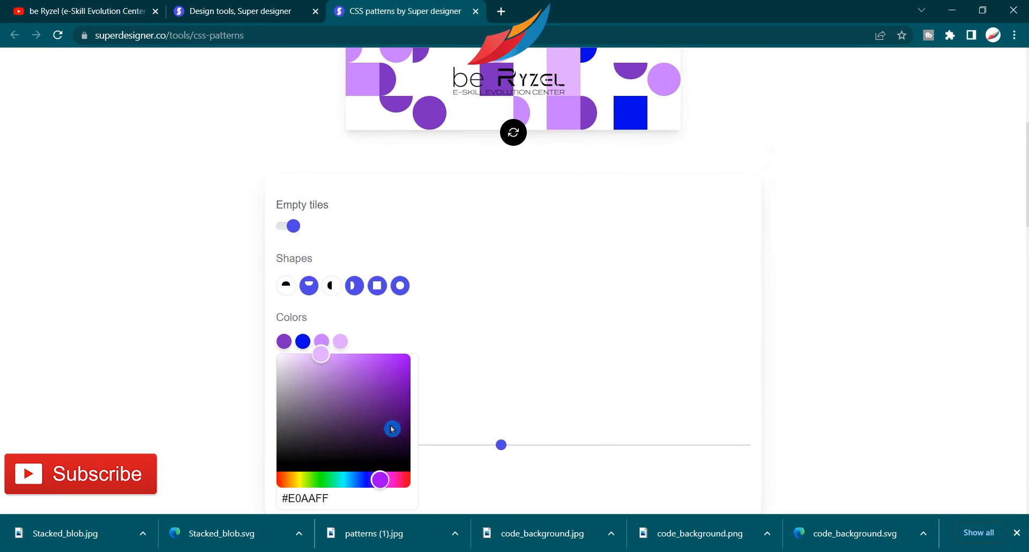
{"action": "left_click", "coordinate": [405, 479]}
{"action": "left_click_drag", "start_coordinate": [395, 396], "coordinate": [408, 359]}
{"action": "scroll", "coordinate": [523, 303], "scroll_direction": "up", "scroll_amount": 5}
{"action": "scroll", "coordinate": [530, 309], "scroll_direction": "down", "scroll_amount": 2}
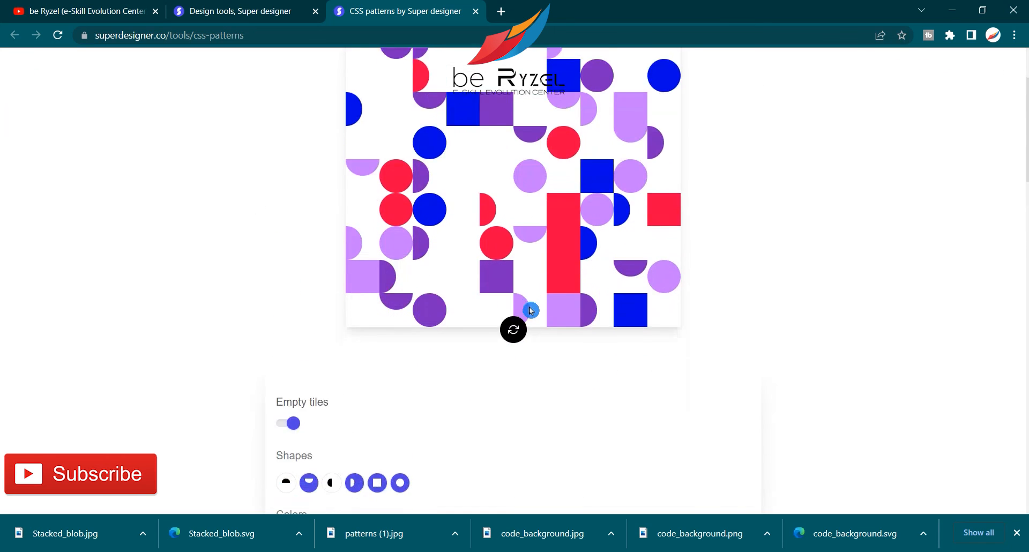
- Lower the pattern's size setting slightly for a grid of 9 by 9 tiles
{"action": "scroll", "coordinate": [531, 310], "scroll_direction": "down", "scroll_amount": 7}
{"action": "left_click", "coordinate": [500, 286]}
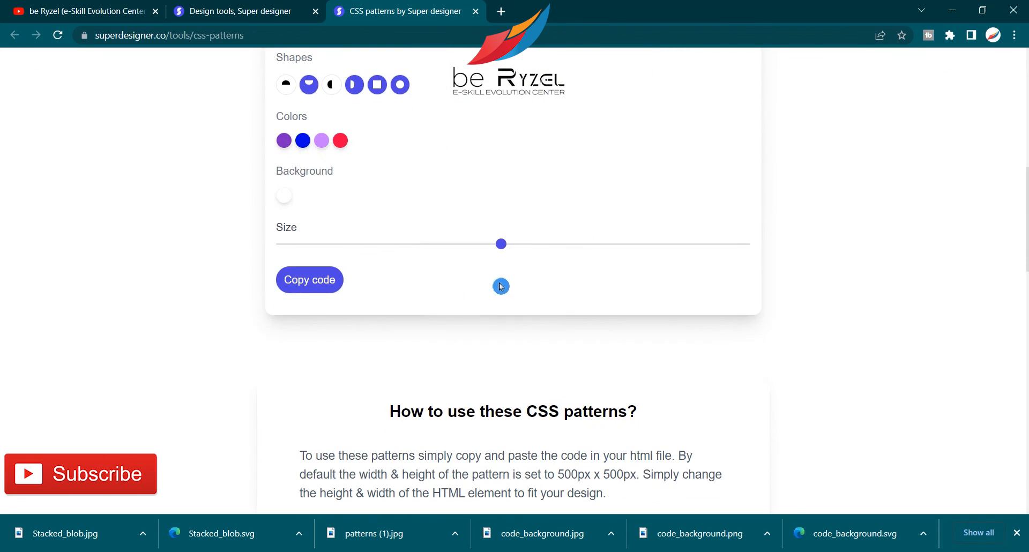
{"action": "scroll", "coordinate": [502, 279], "scroll_direction": "up", "scroll_amount": 8}
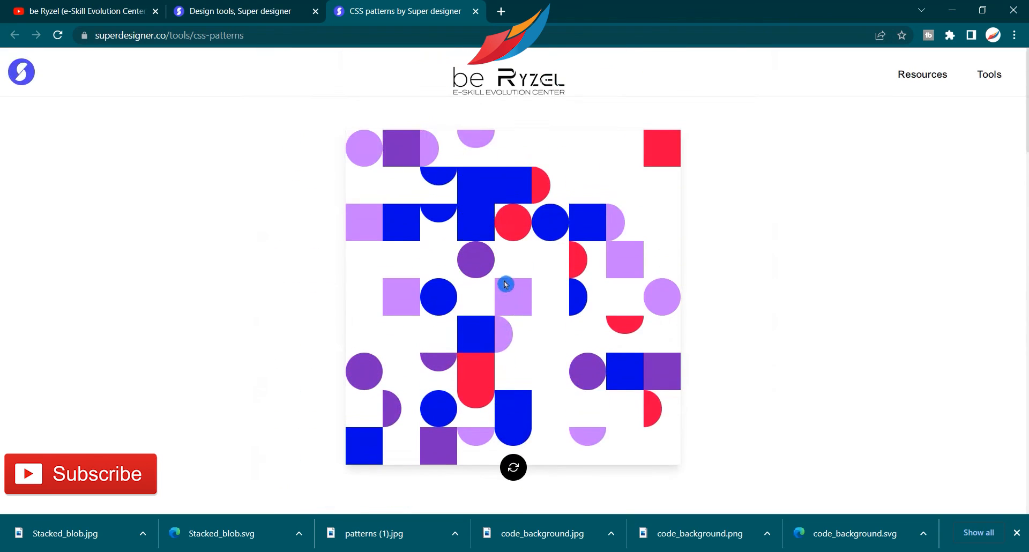
- Copy the geometric pattern's code and replace the text in Notepad with it
{"action": "scroll", "coordinate": [362, 397], "scroll_direction": "down", "scroll_amount": 6}
{"action": "left_click", "coordinate": [326, 475]}
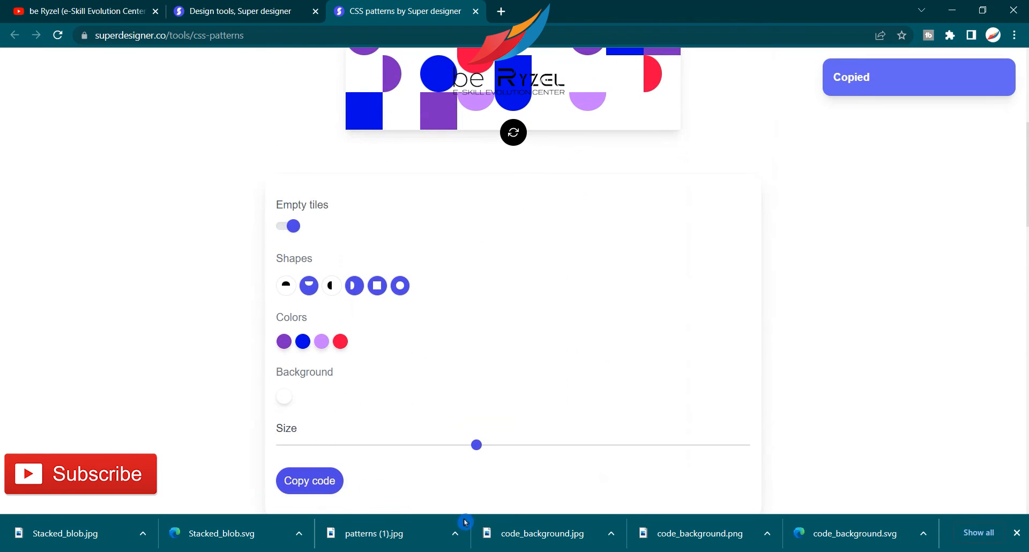
{"action": "key", "text": "alt+Tab"}
{"action": "key", "text": "ctrl+a"}
{"action": "key", "text": "ctrl+v"}
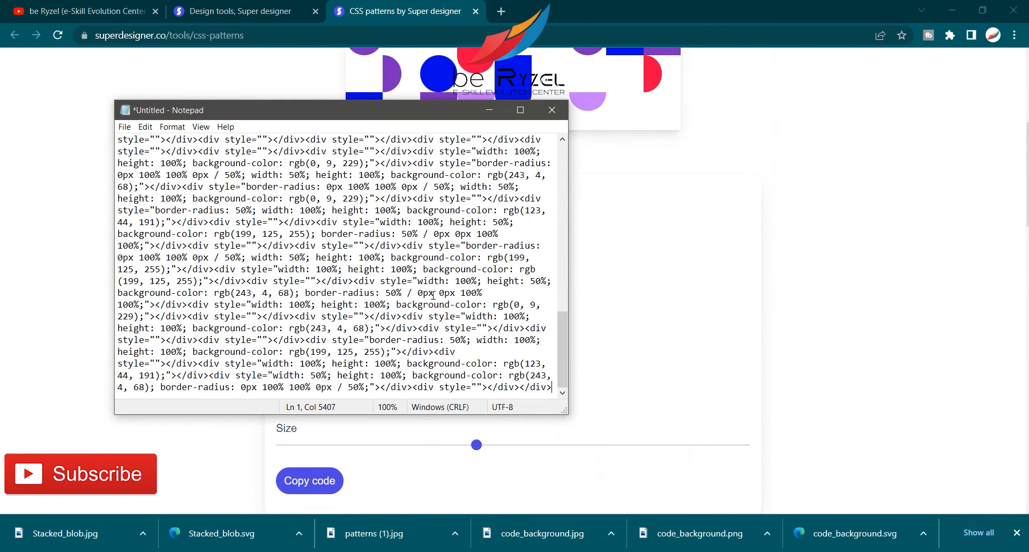
{"action": "scroll", "coordinate": [358, 259], "scroll_direction": "up", "scroll_amount": 10}
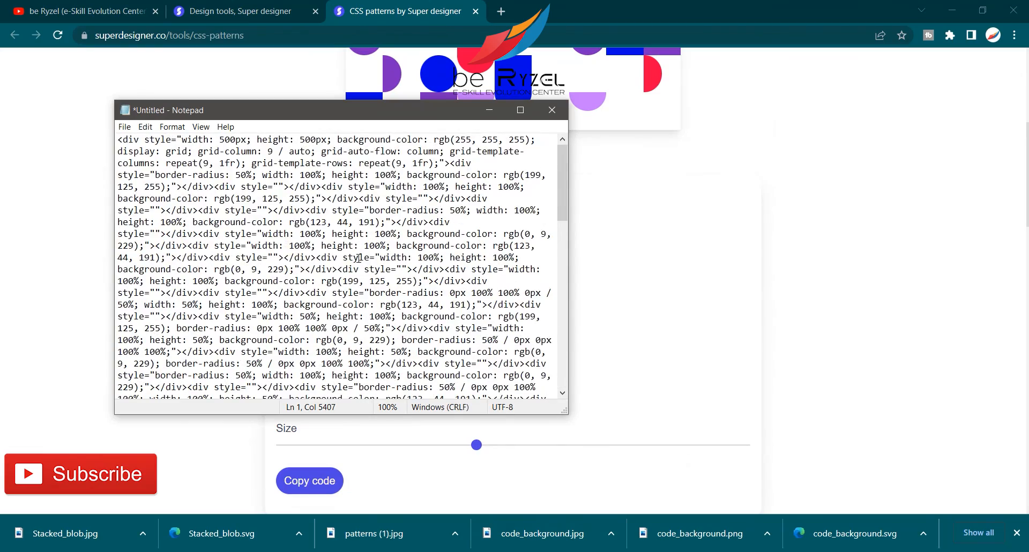